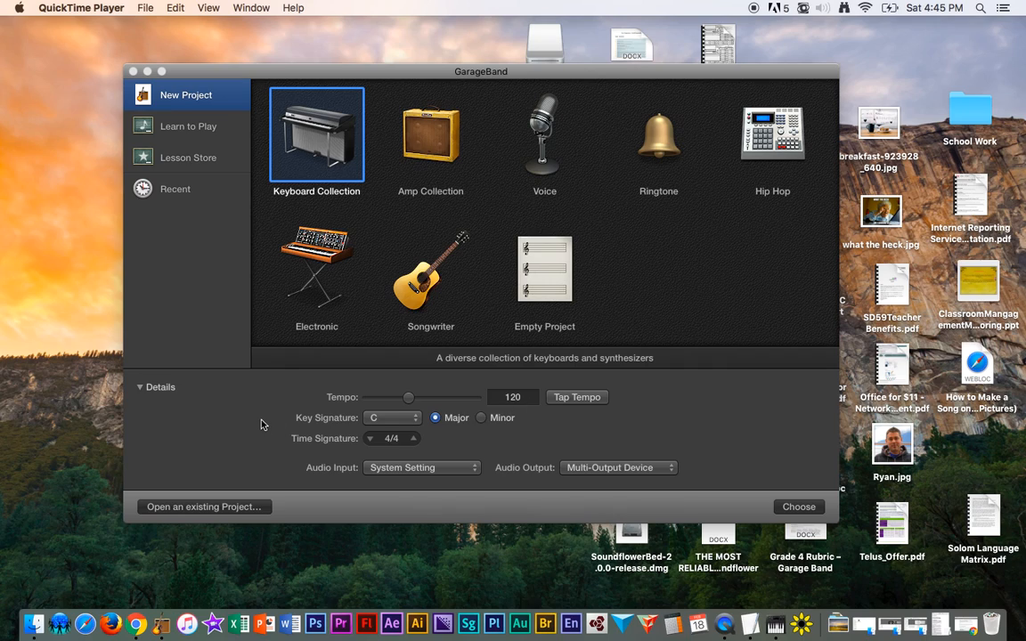
# - Create a new Electronic project keeping the key signature at C major
pyautogui.click(414, 420)
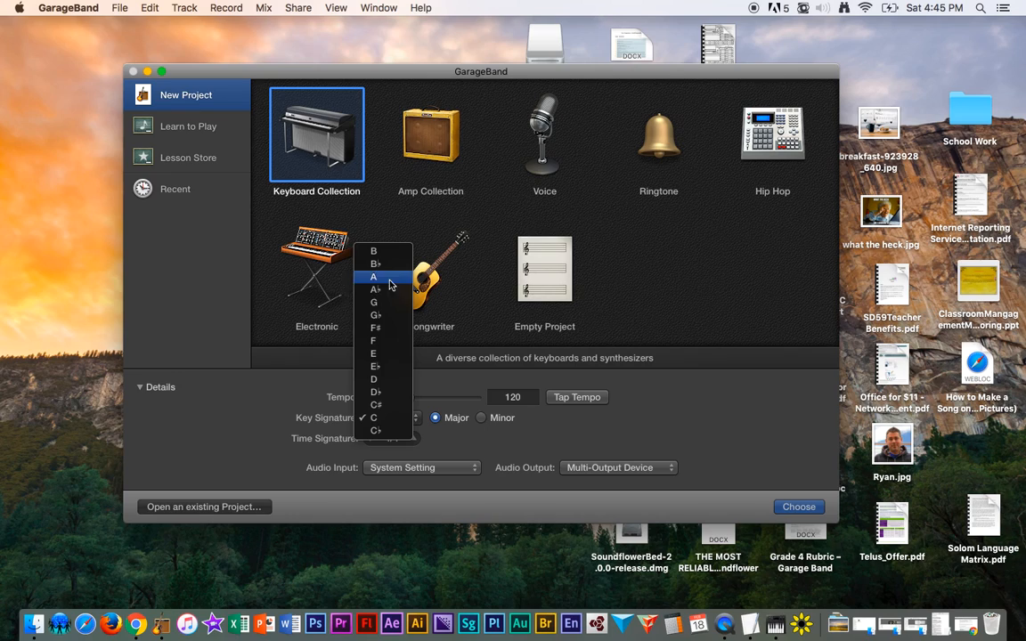
pyautogui.click(374, 417)
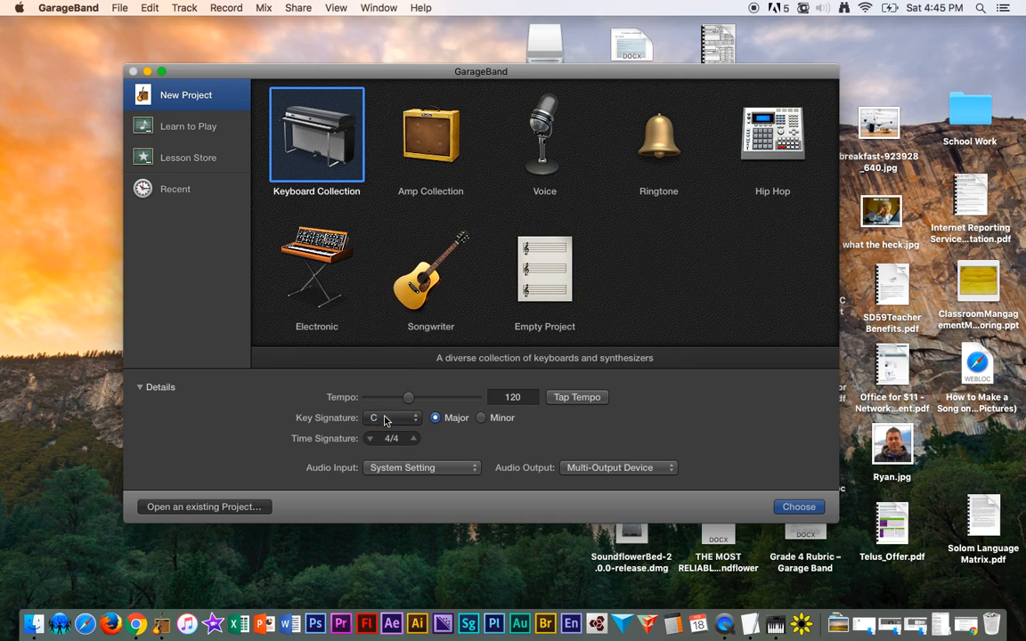
pyautogui.click(320, 258)
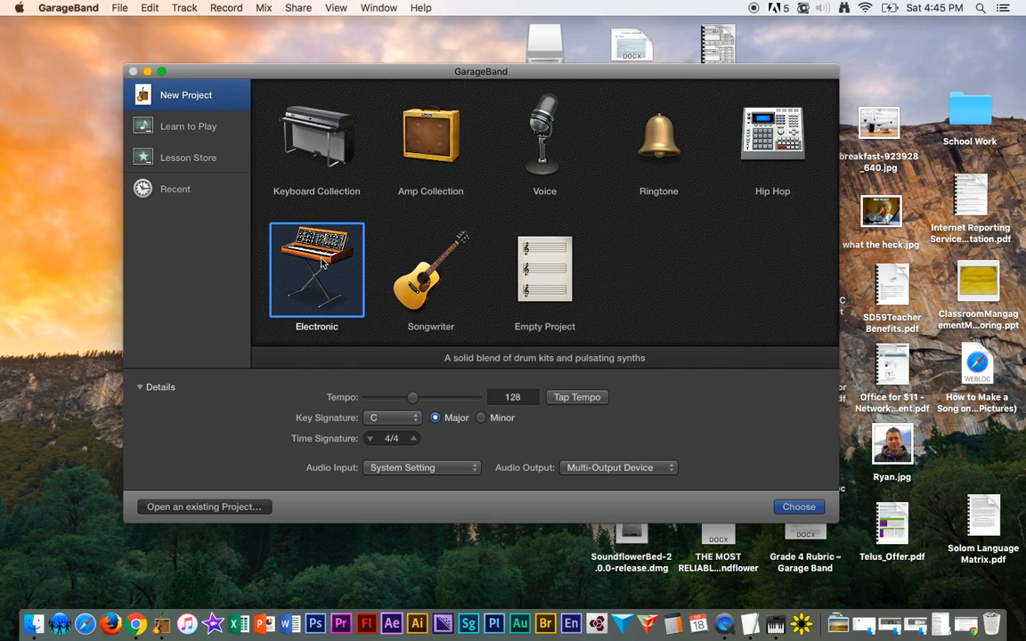
pyautogui.doubleClick(321, 261)
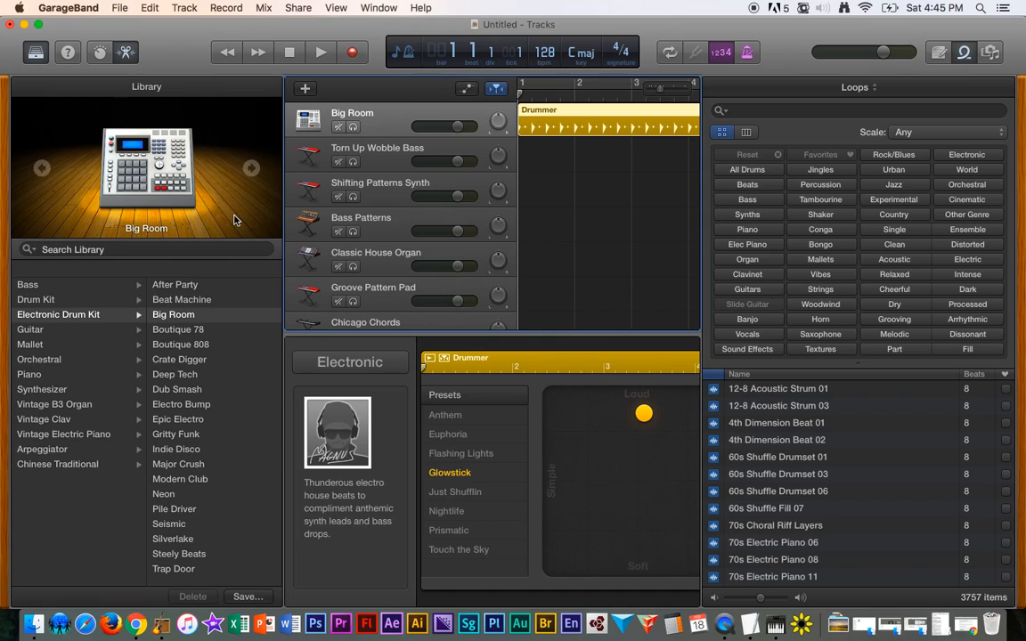
# - Close the Loops browser to widen the tracks area
pyautogui.click(700, 215)
pyautogui.click(703, 217)
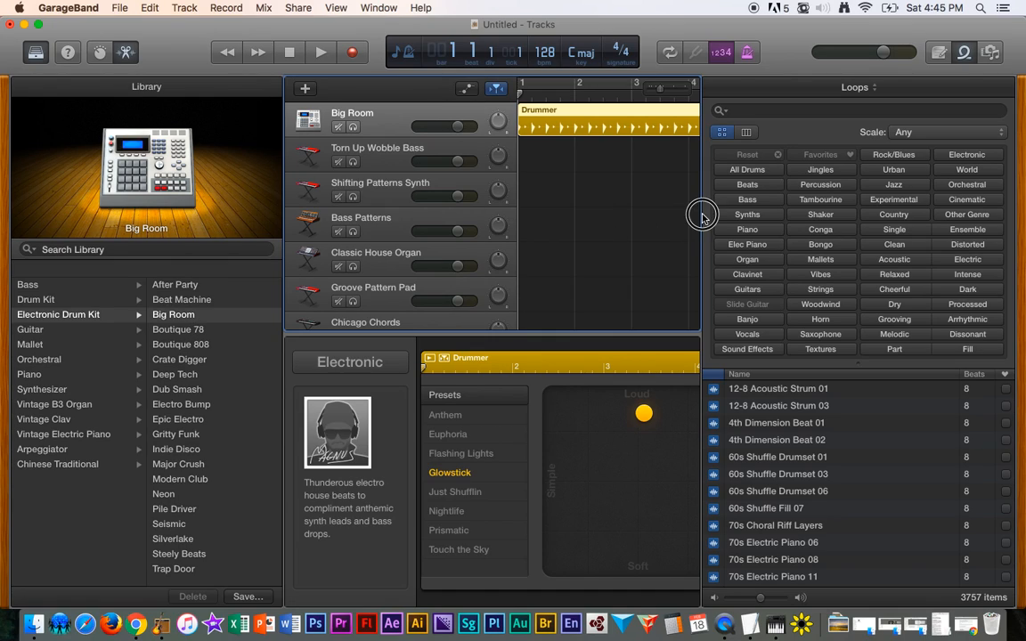
pyautogui.click(965, 53)
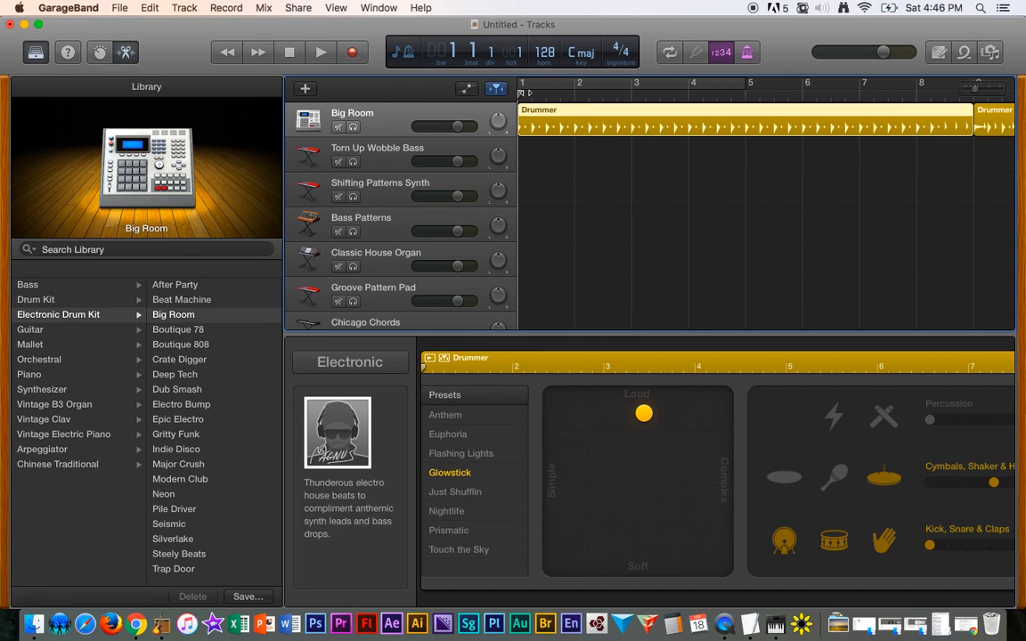
# - Play back the drummer track while zooming the timeline to show both Drummer regions
pyautogui.press('space')
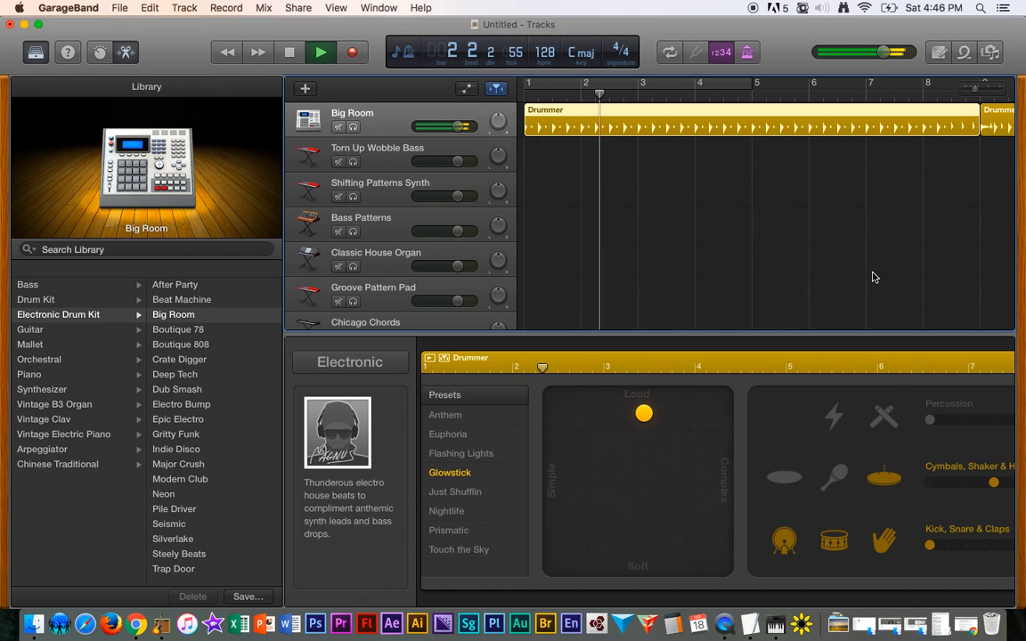
pyautogui.scroll(-5, 872, 277)
pyautogui.scroll(3, 870, 277)
pyautogui.scroll(-1, 871, 277)
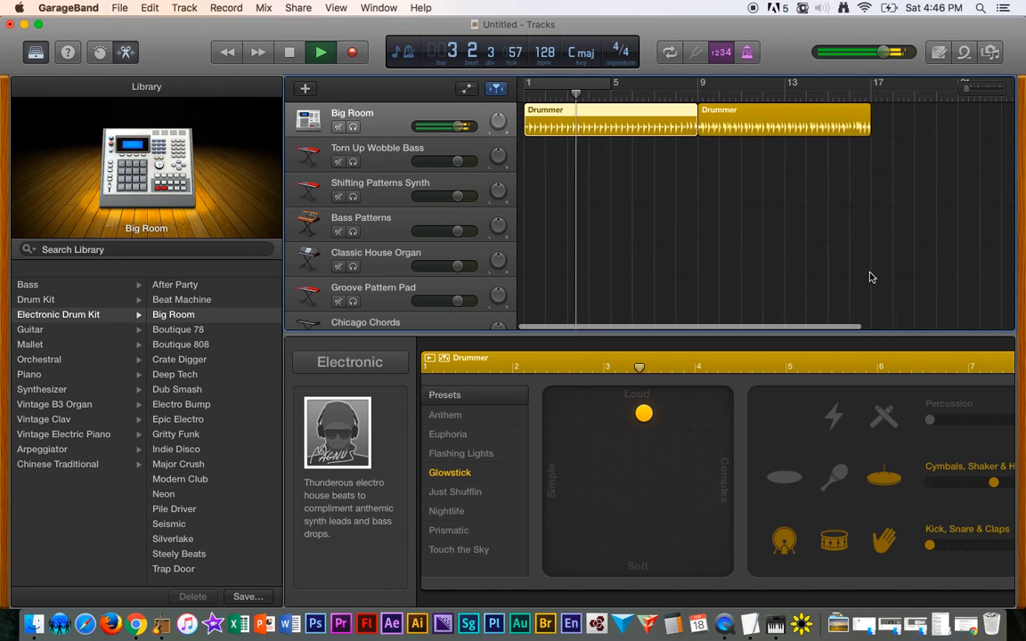
pyautogui.scroll(1, 871, 277)
pyautogui.press('space')
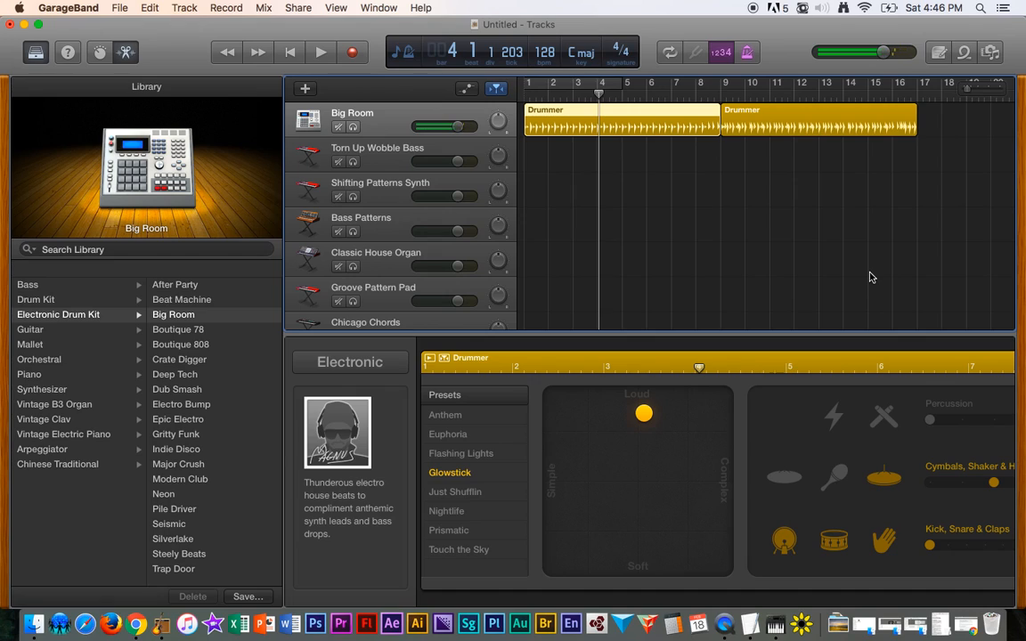
pyautogui.scroll(-1, 757, 250)
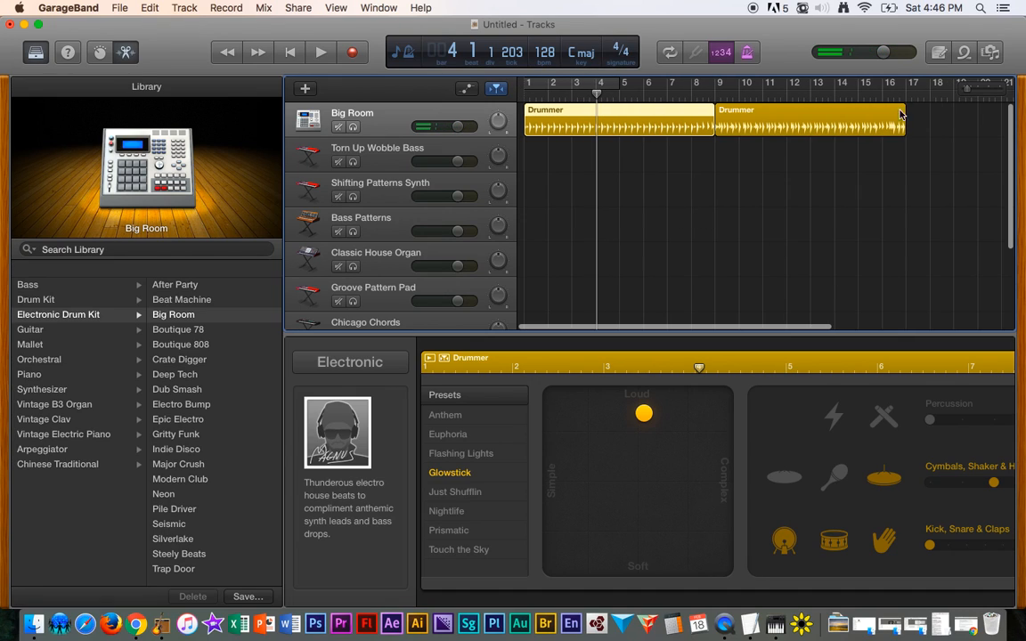
pyautogui.moveTo(969, 91); pyautogui.dragTo(977, 92)
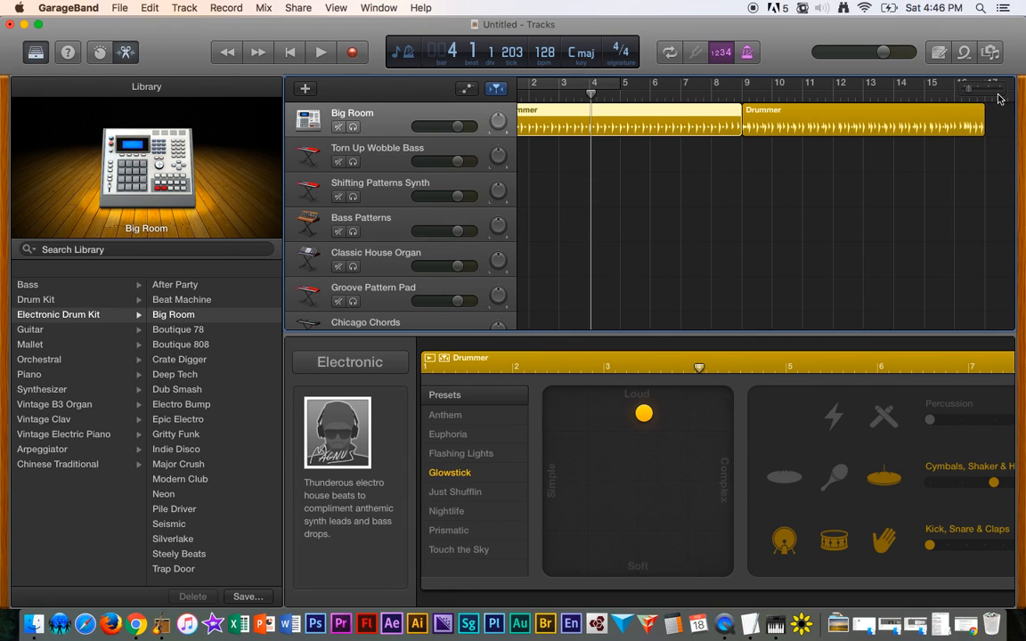
pyautogui.moveTo(974, 86); pyautogui.dragTo(966, 91)
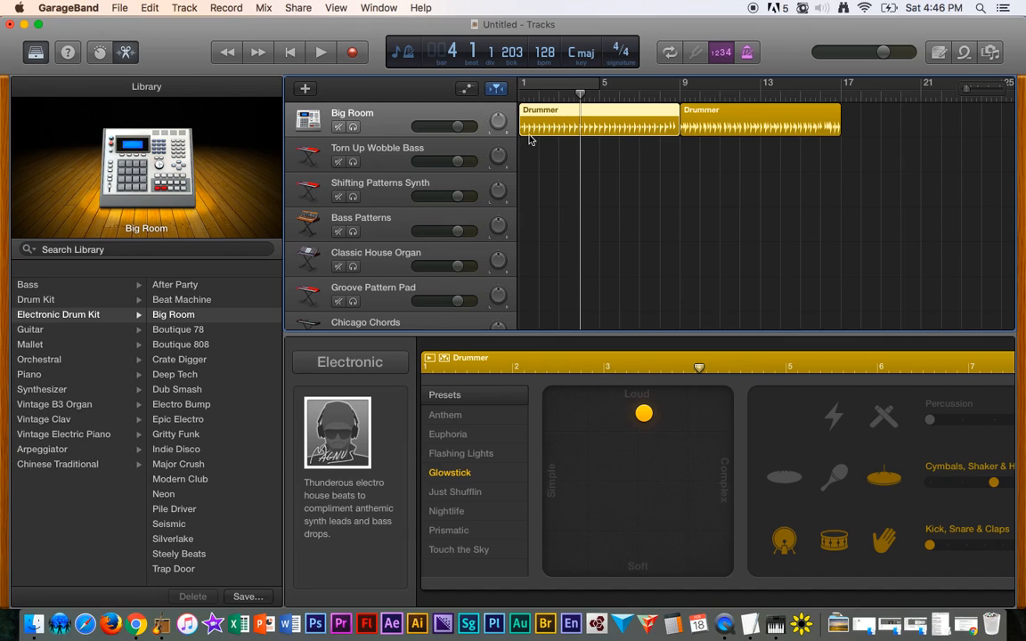
pyautogui.press('space')
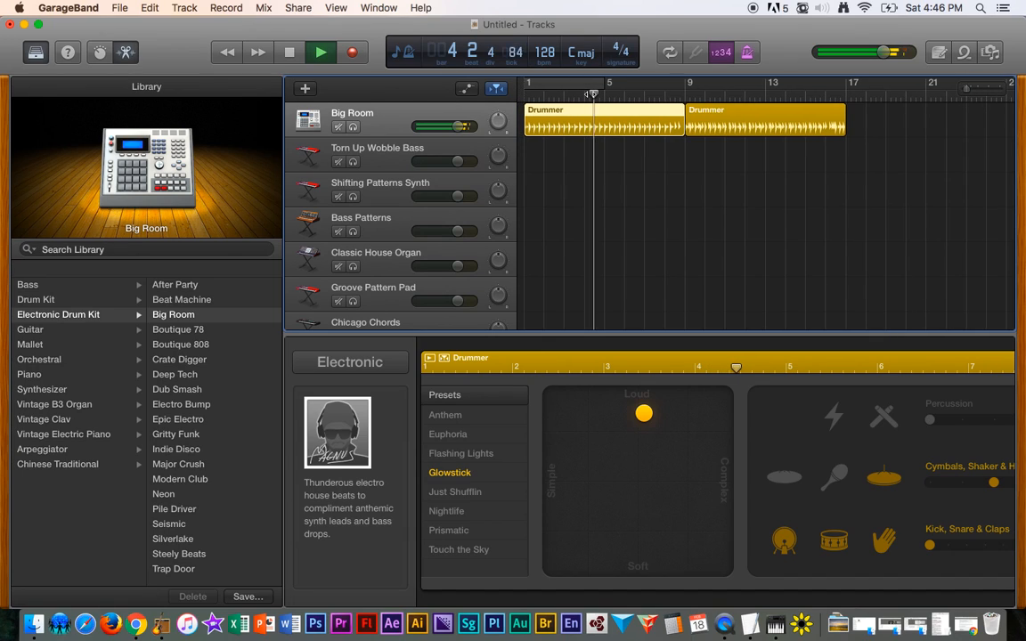
# - Select the second Drummer region starting at bar 9 and apply the Euphoria preset
pyautogui.click(686, 93)
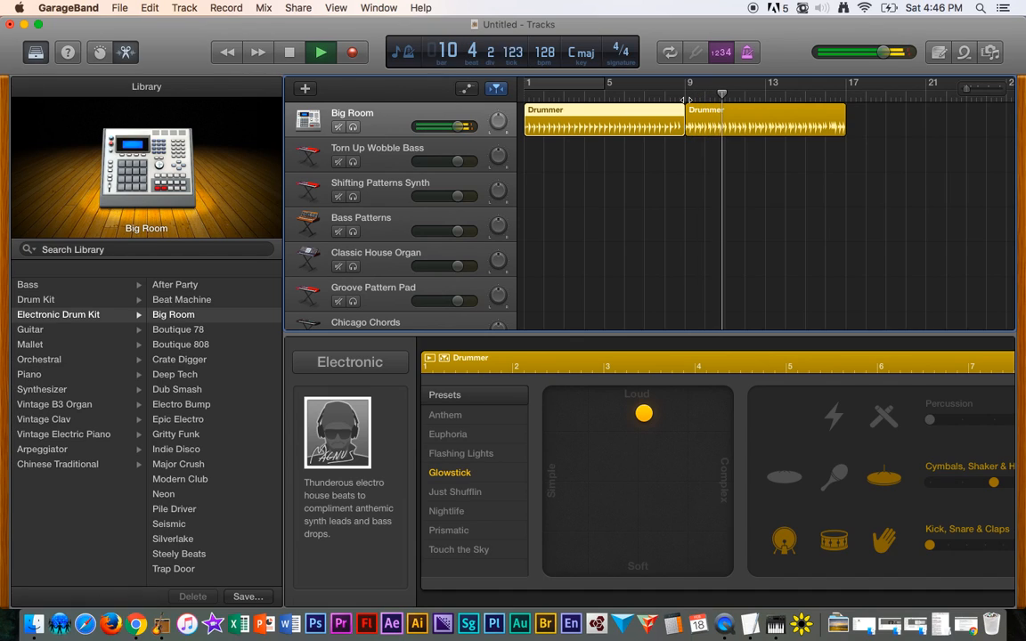
pyautogui.press('space')
pyautogui.click(712, 121)
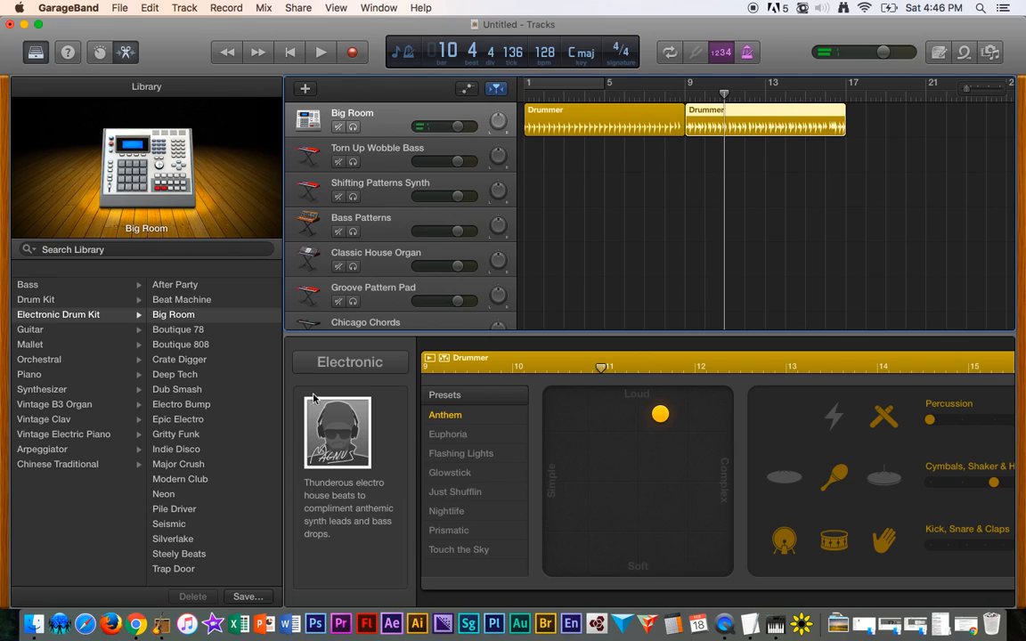
pyautogui.click(457, 437)
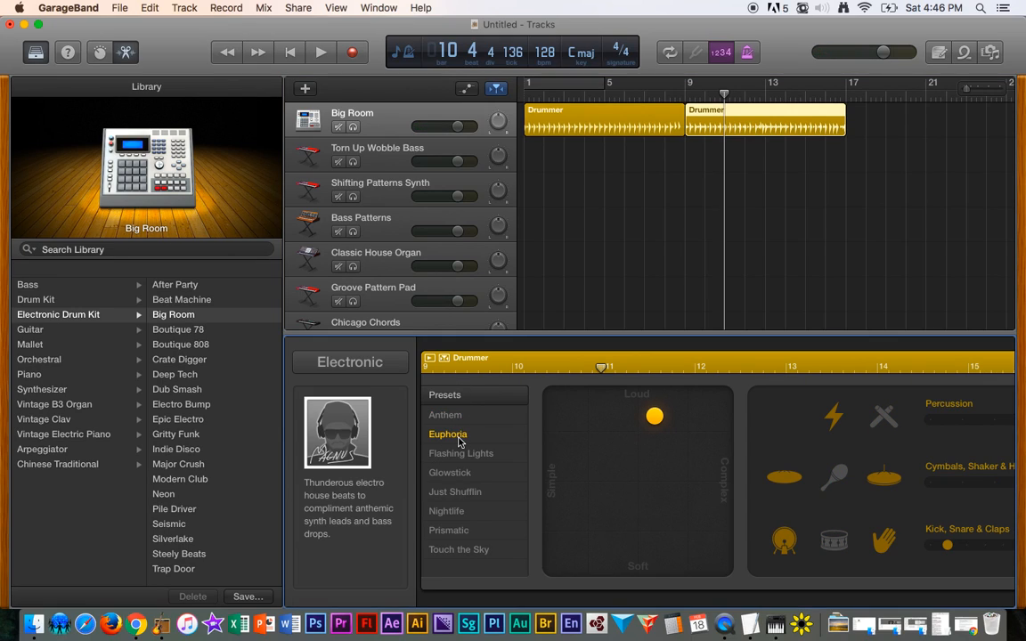
# - Play the region while auditioning the Flashing Lights and Glowstick drummer presets
pyautogui.press('space')
pyautogui.click(459, 454)
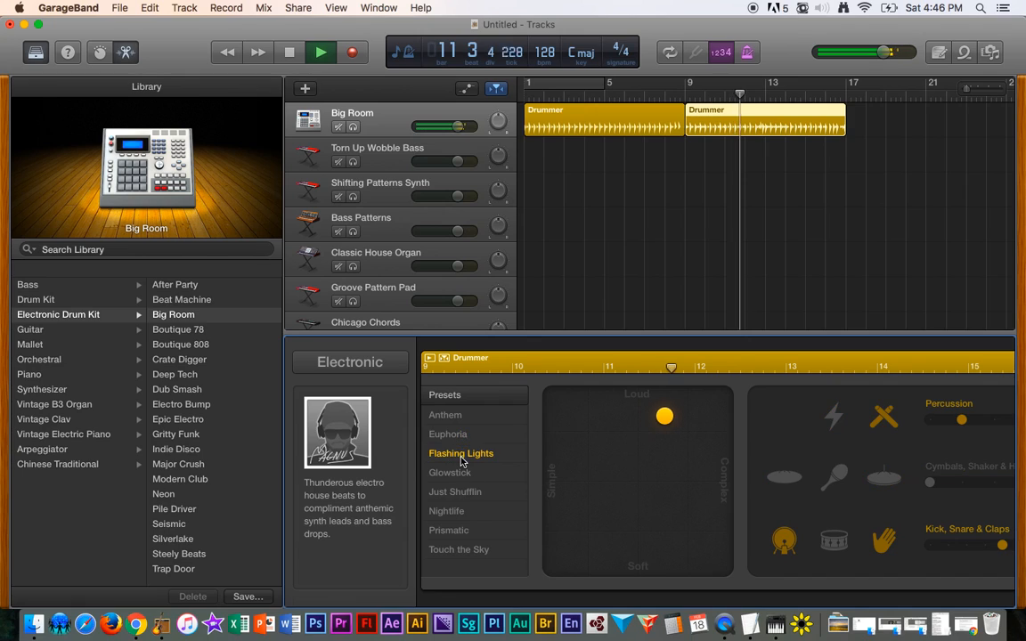
pyautogui.click(459, 474)
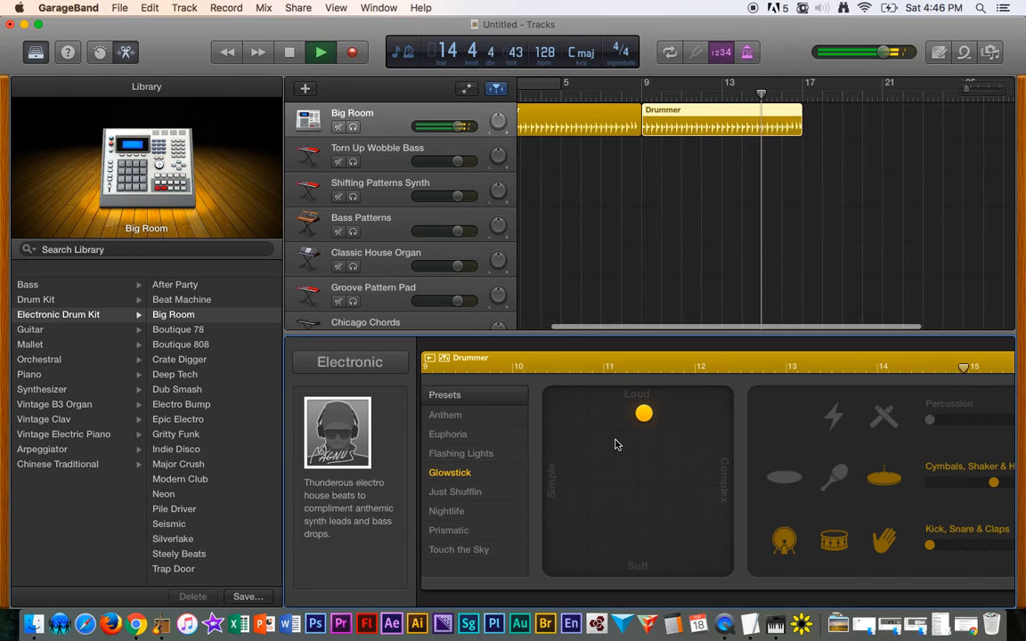
# - Drag the drummer's puck toward the Loud and Complex corner of the pad, then return to bar 9
pyautogui.moveTo(645, 418); pyautogui.dragTo(699, 416)
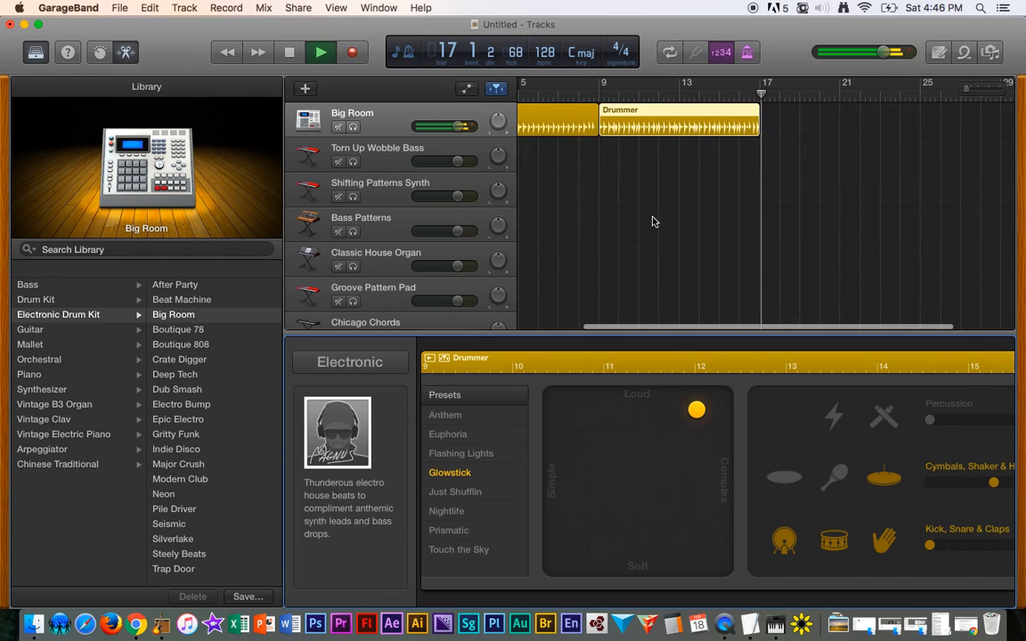
pyautogui.press('space')
pyautogui.click(598, 93)
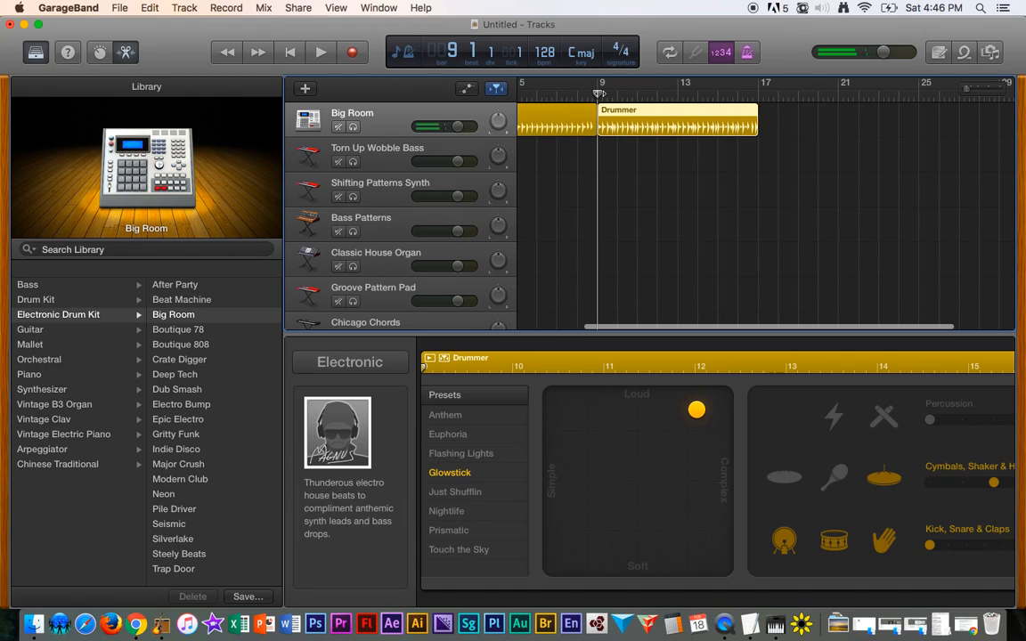
# - Play back the second Drummer region to hear the adjusted pattern
pyautogui.press('space')
pyautogui.press('space')
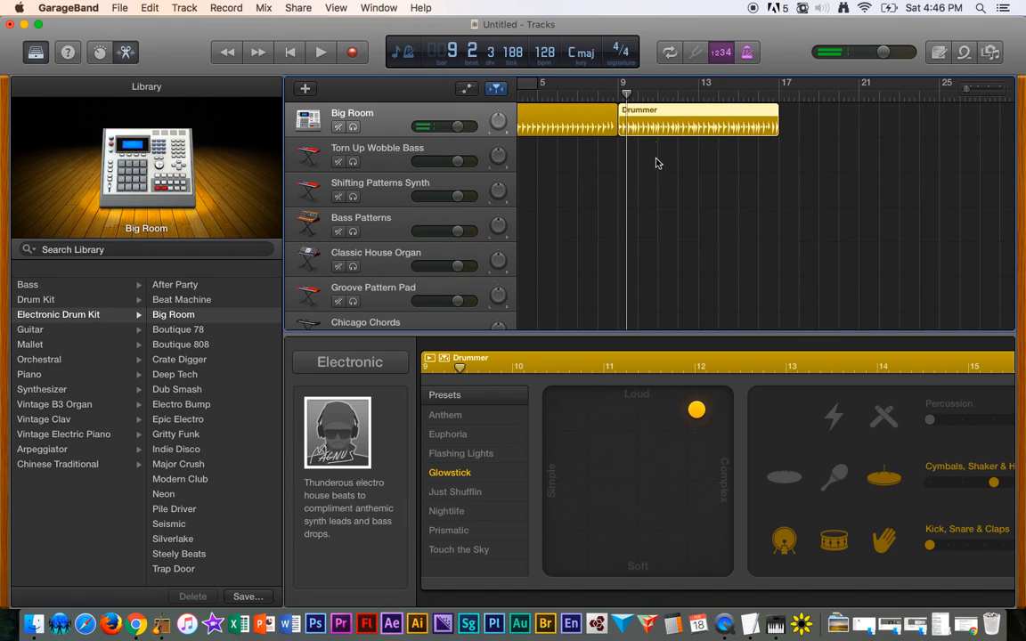
pyautogui.press('space')
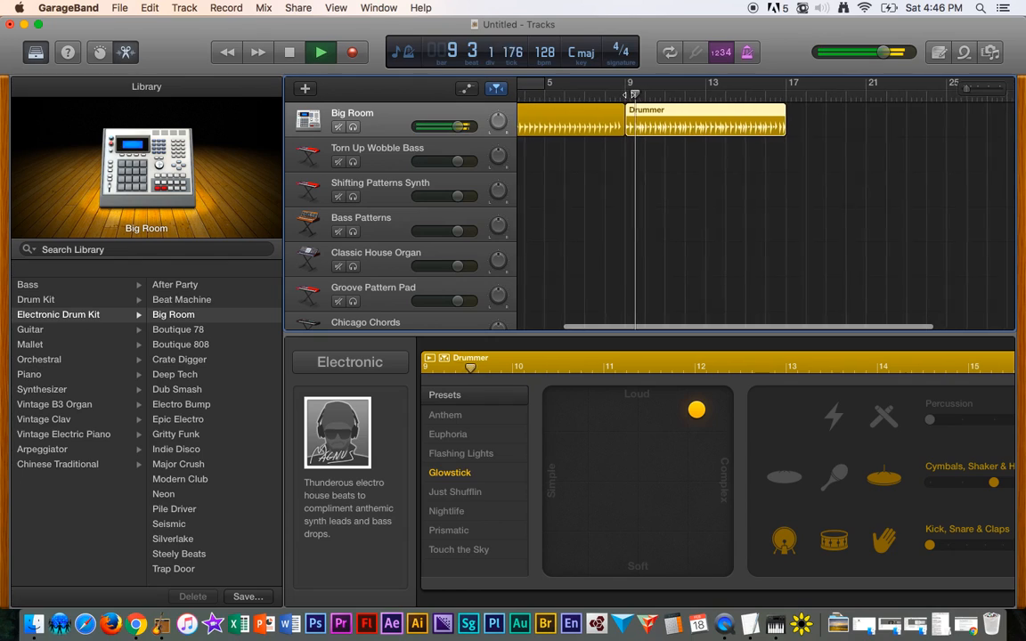
pyautogui.press('space')
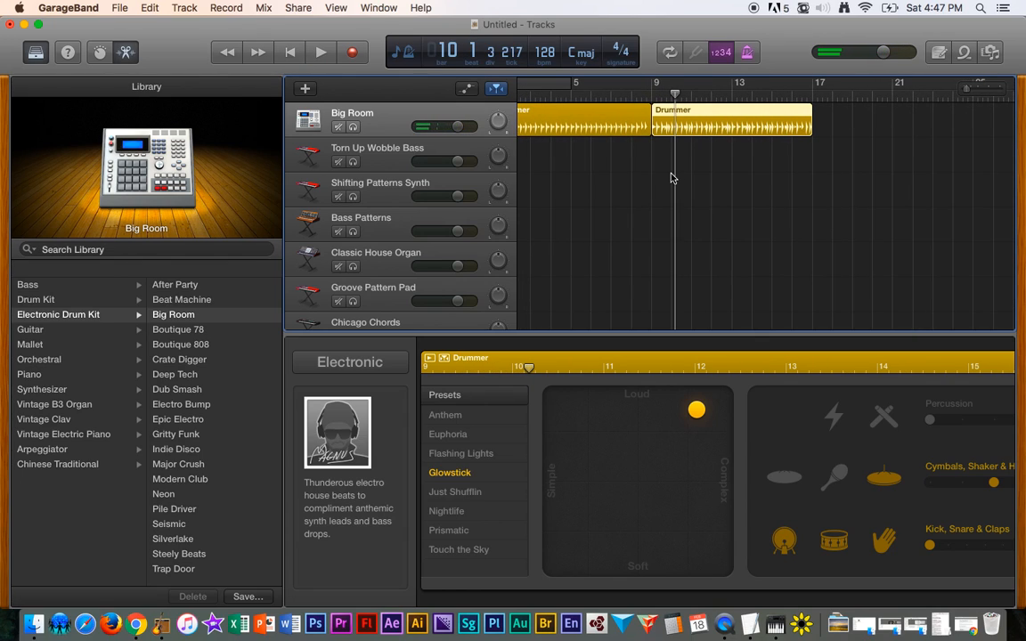
pyautogui.press('space')
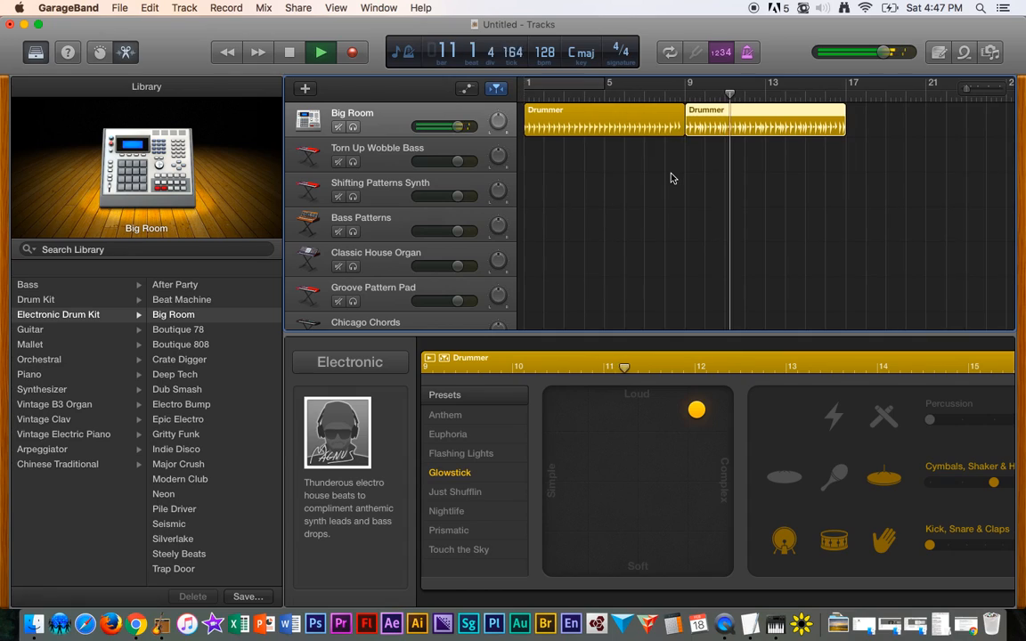
pyautogui.press('space')
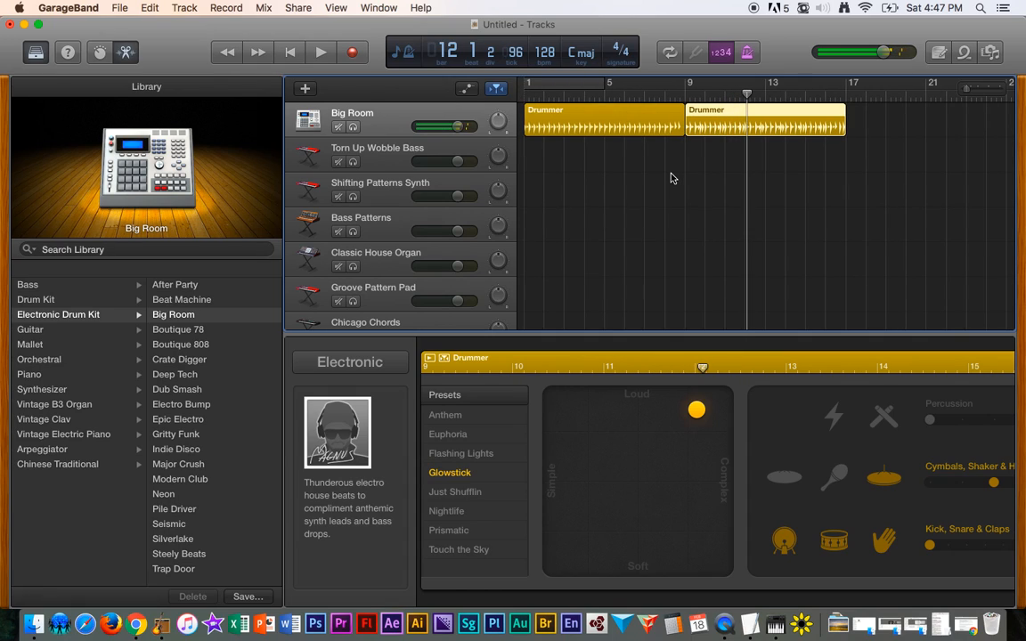
# - Audition the Just Shufflin, Nightlife, Prismatic and Anthem presets, settling on Touch the Sky
pyautogui.click(452, 492)
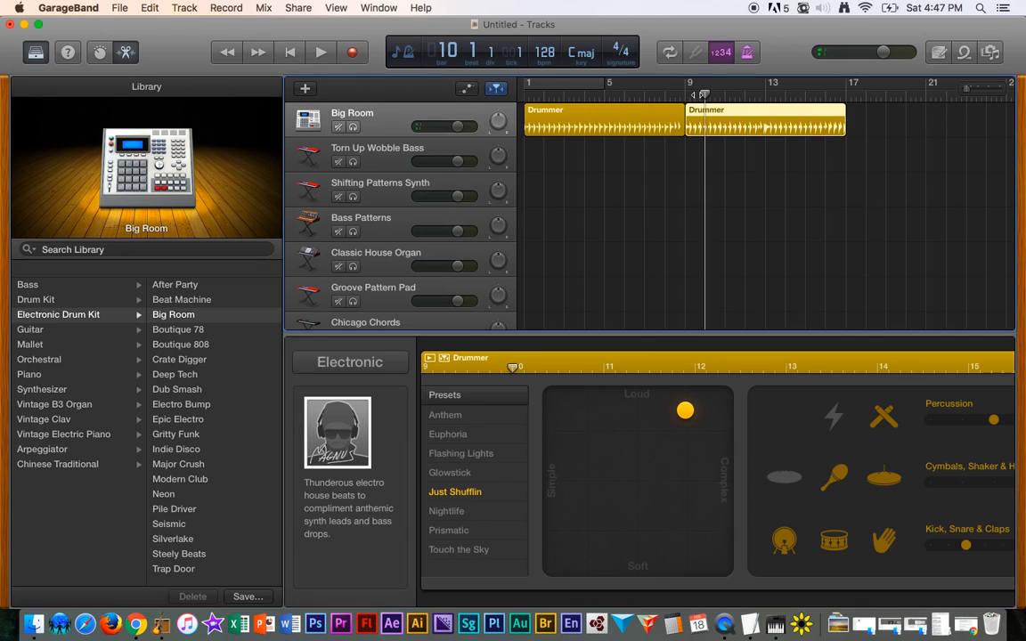
pyautogui.press('space')
pyautogui.click(448, 512)
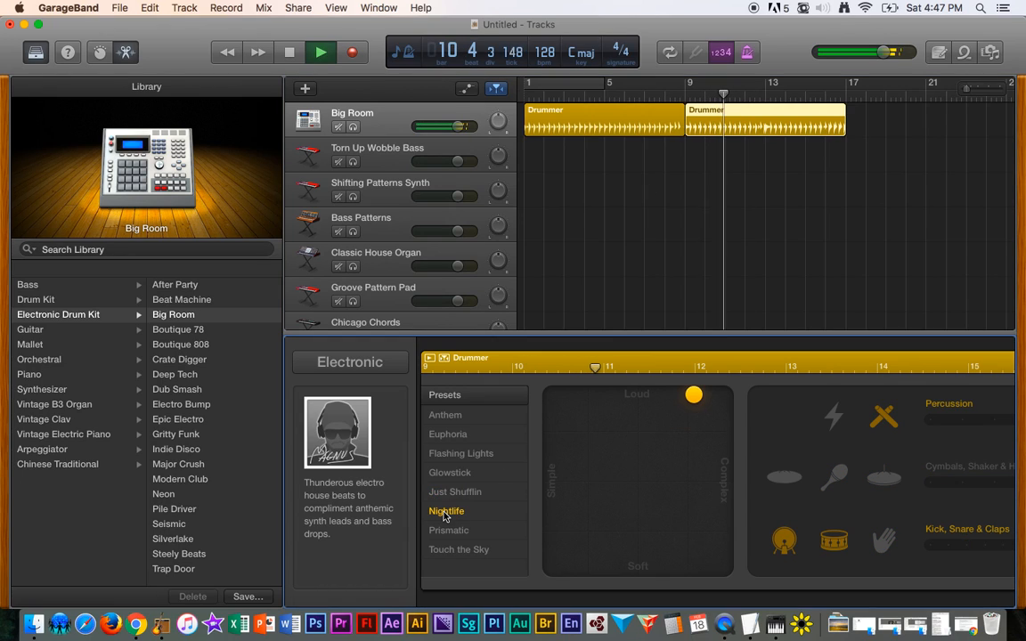
pyautogui.click(451, 531)
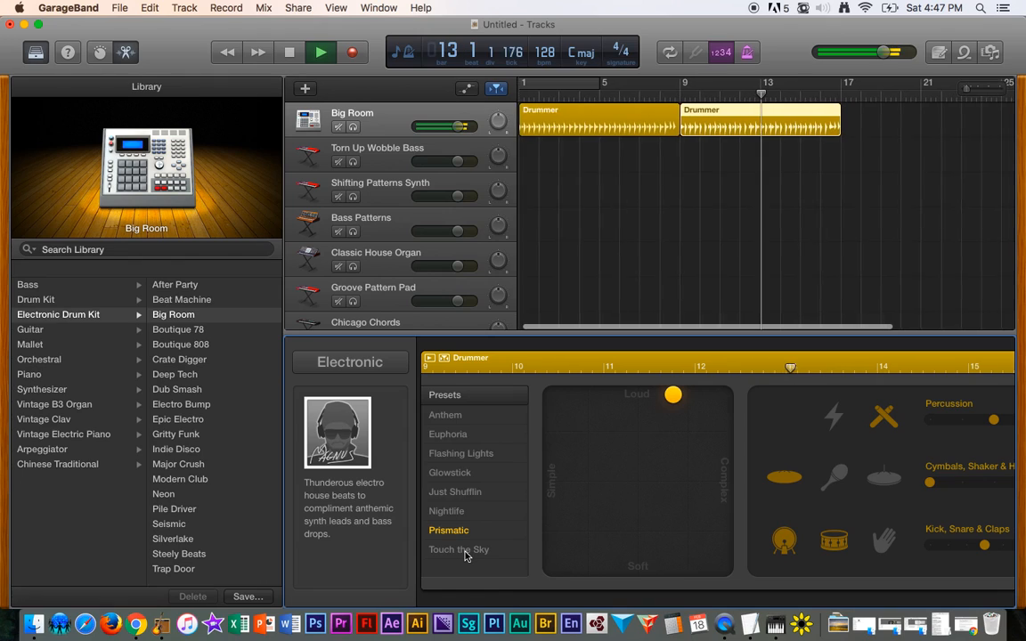
pyautogui.click(464, 553)
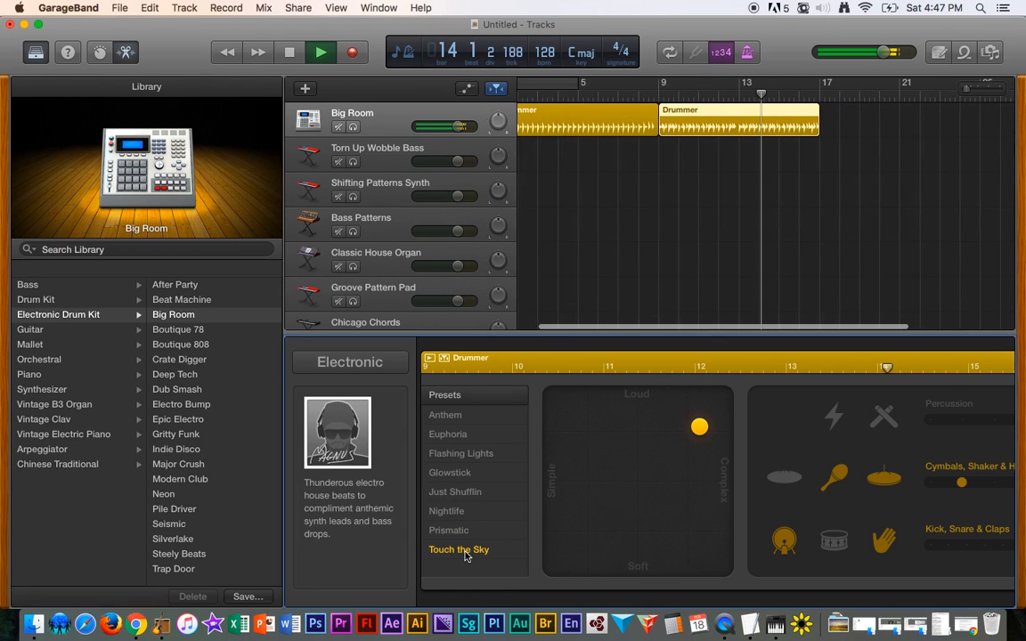
pyautogui.click(450, 422)
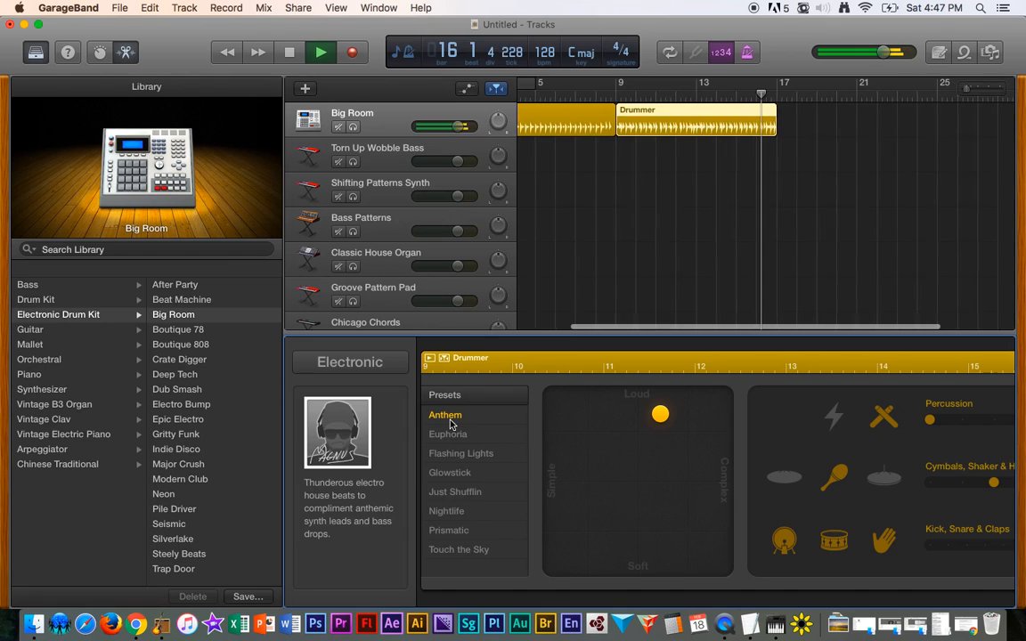
pyautogui.click(454, 551)
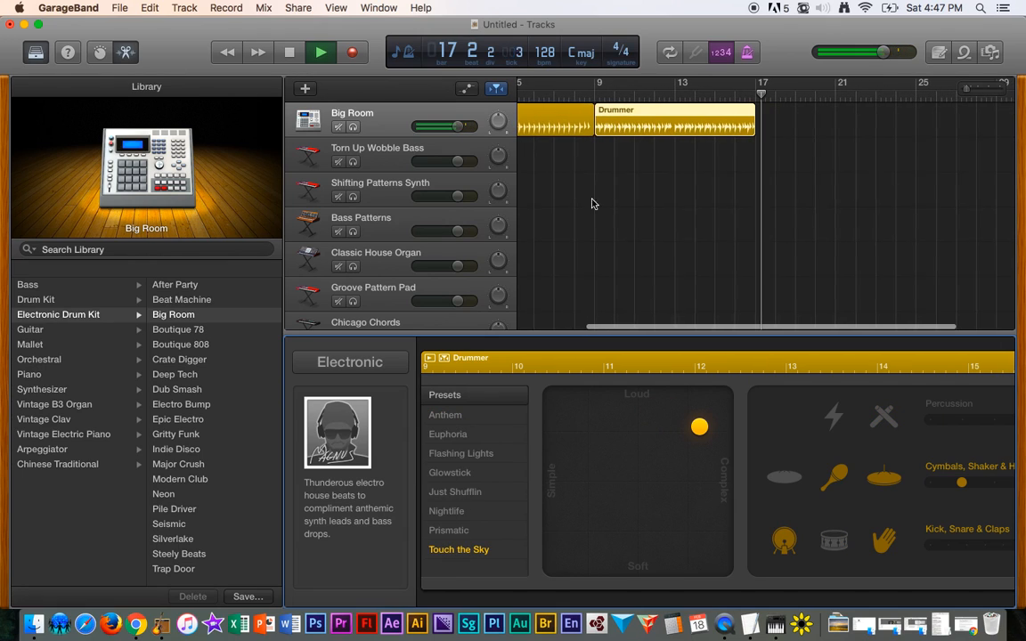
# - Replay the second Drummer region from bar 9 to hear the Touch the Sky preset
pyautogui.press('space')
pyautogui.click(594, 92)
pyautogui.press('space')
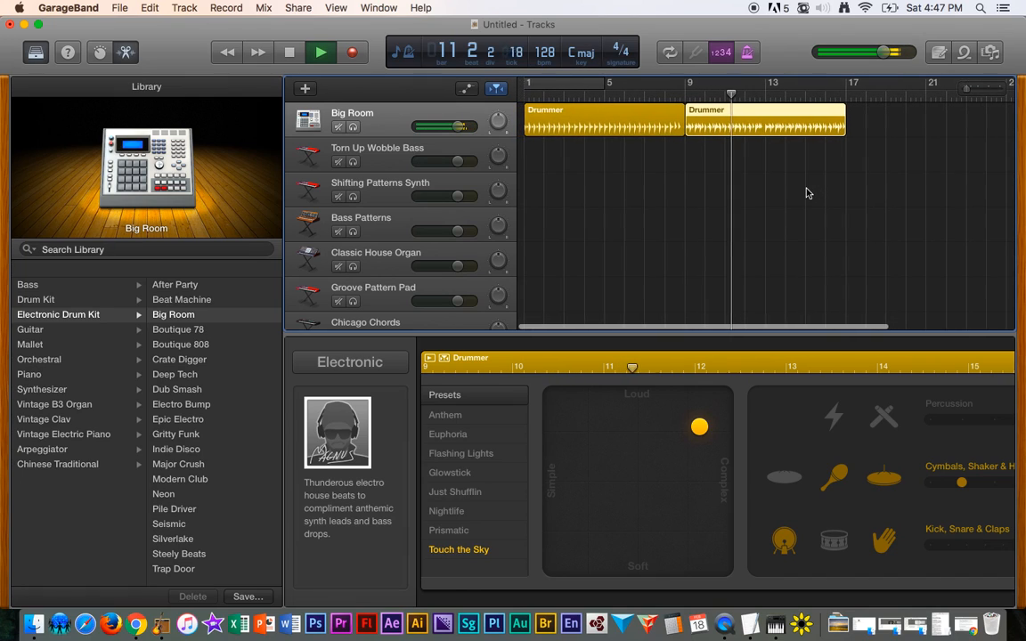
pyautogui.press('space')
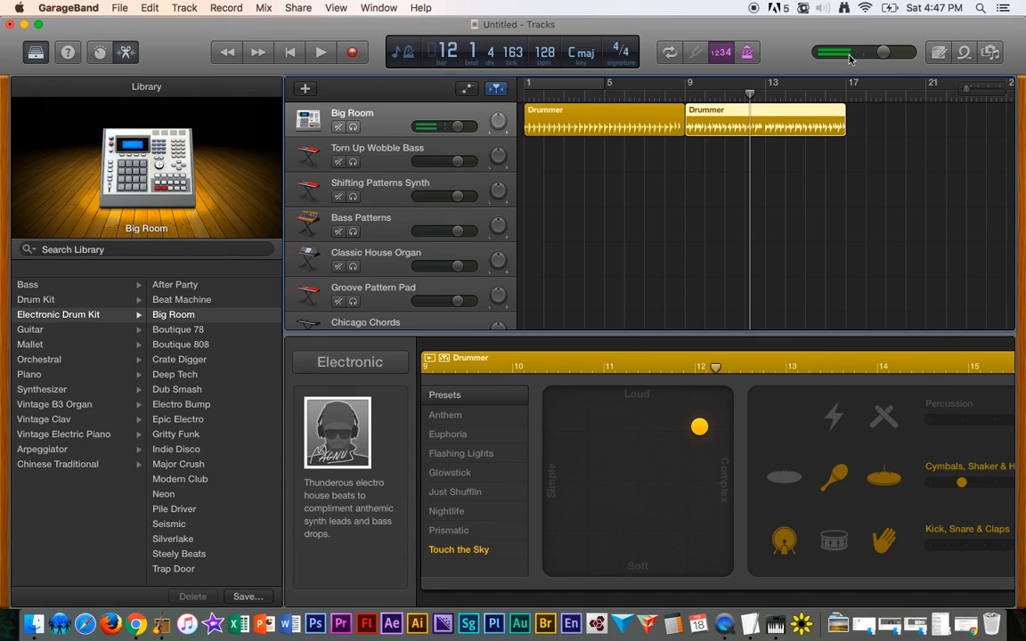
pyautogui.click(697, 92)
pyautogui.press('space')
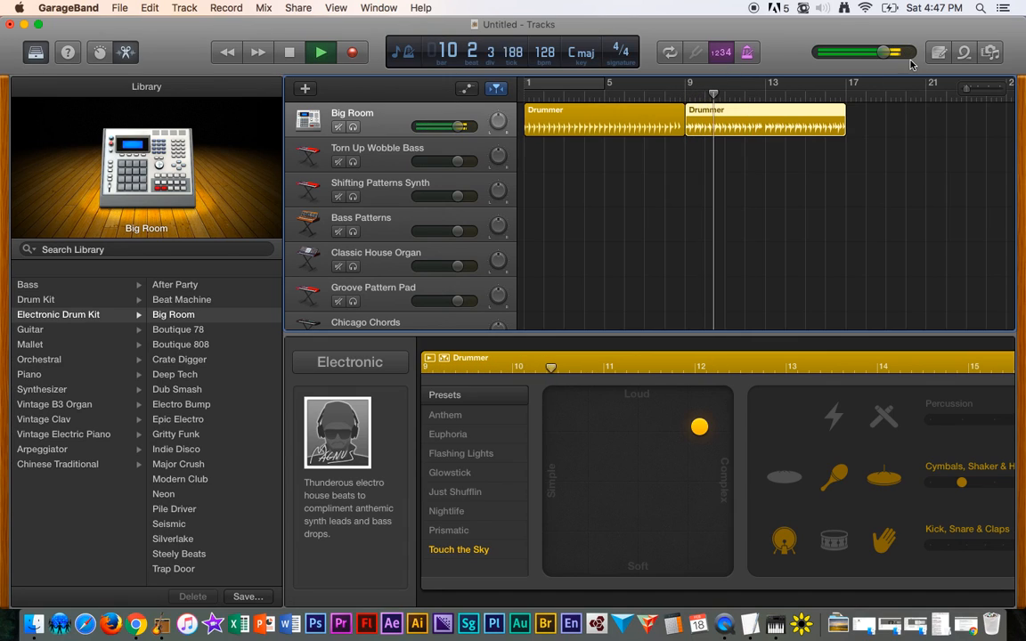
pyautogui.press('space')
# - Lower the master volume slightly and play again from bar 9
pyautogui.moveTo(888, 59); pyautogui.dragTo(876, 58)
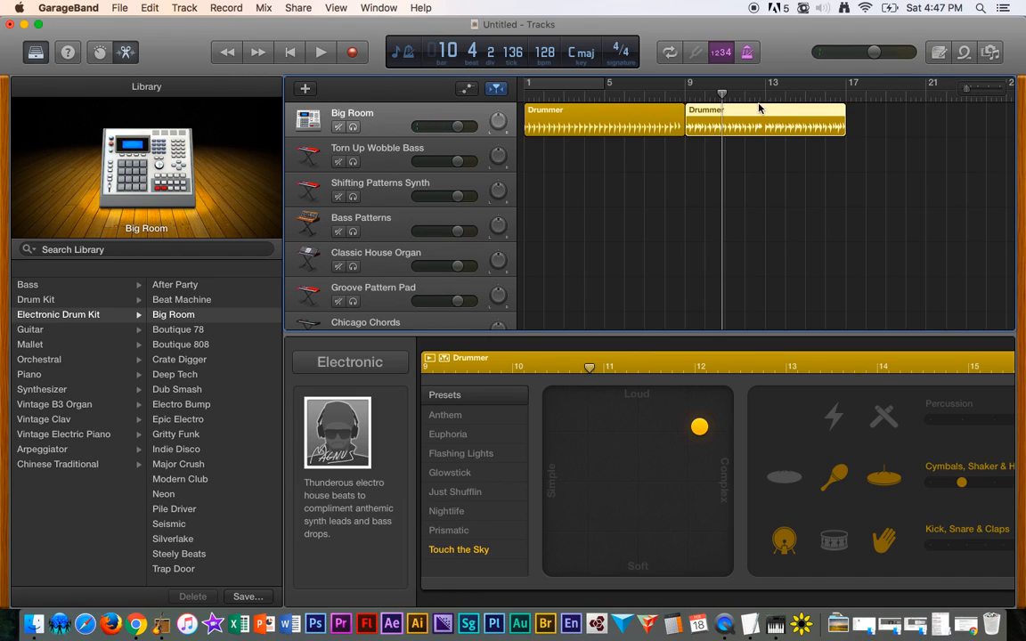
pyautogui.click(690, 96)
pyautogui.press('space')
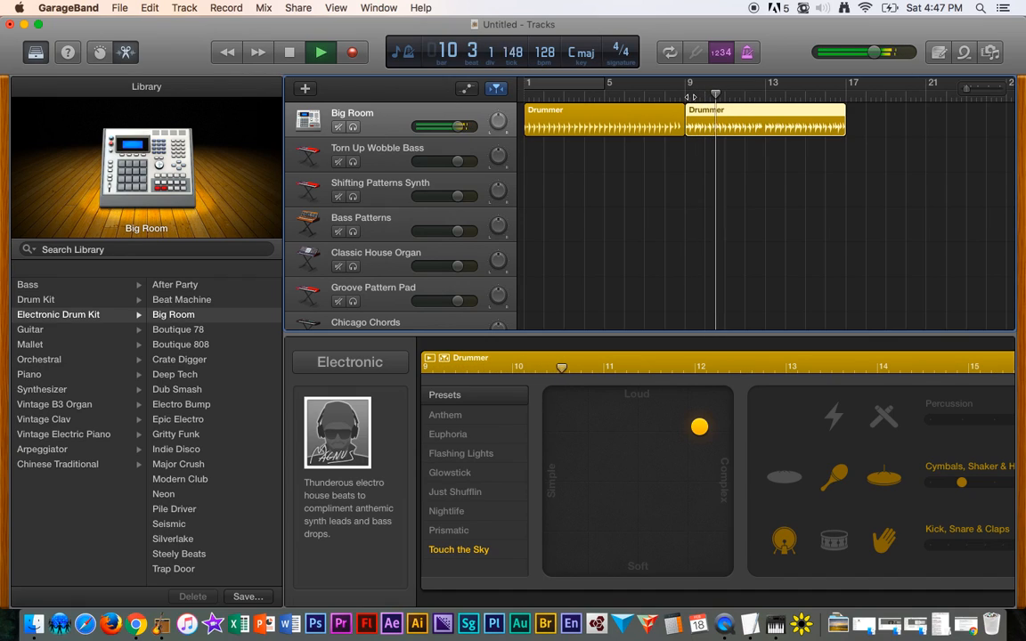
# - Play the first Drummer region from bar 1 to compare it with the second
pyautogui.press('space')
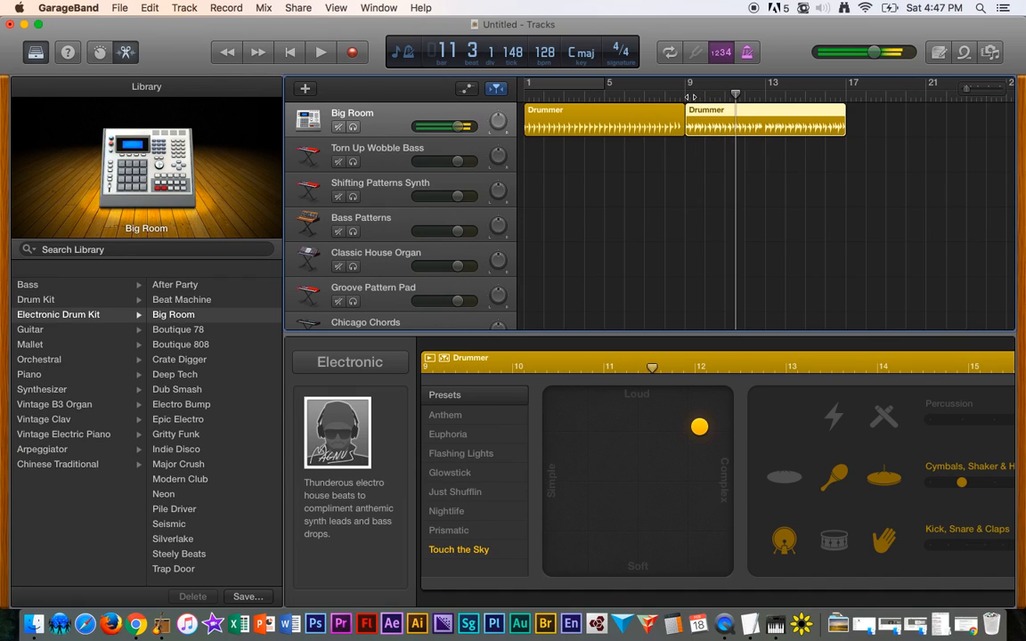
pyautogui.click(557, 115)
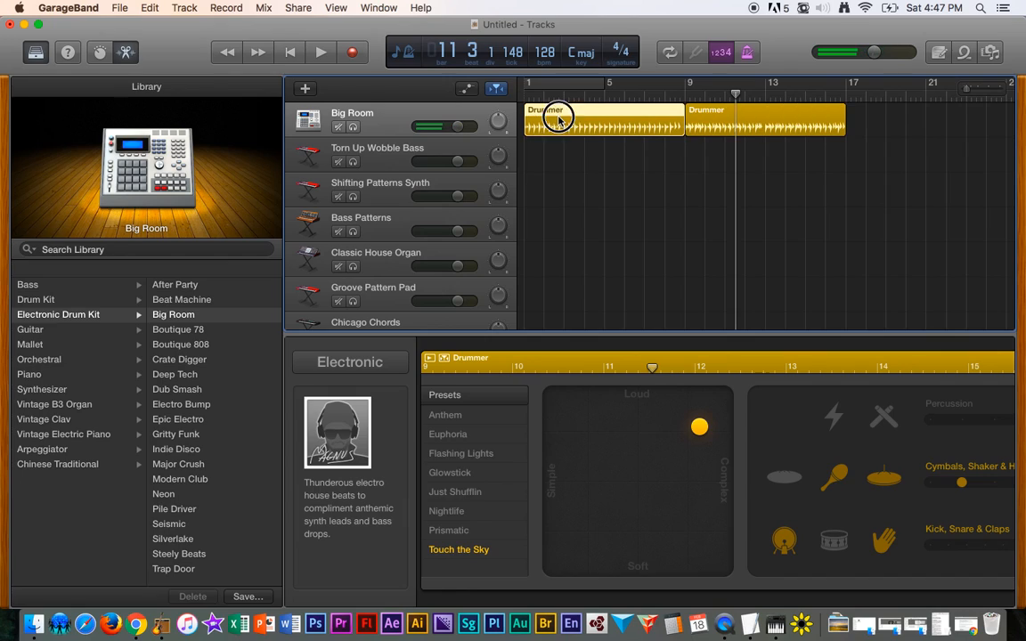
pyautogui.click(527, 93)
pyautogui.press('space')
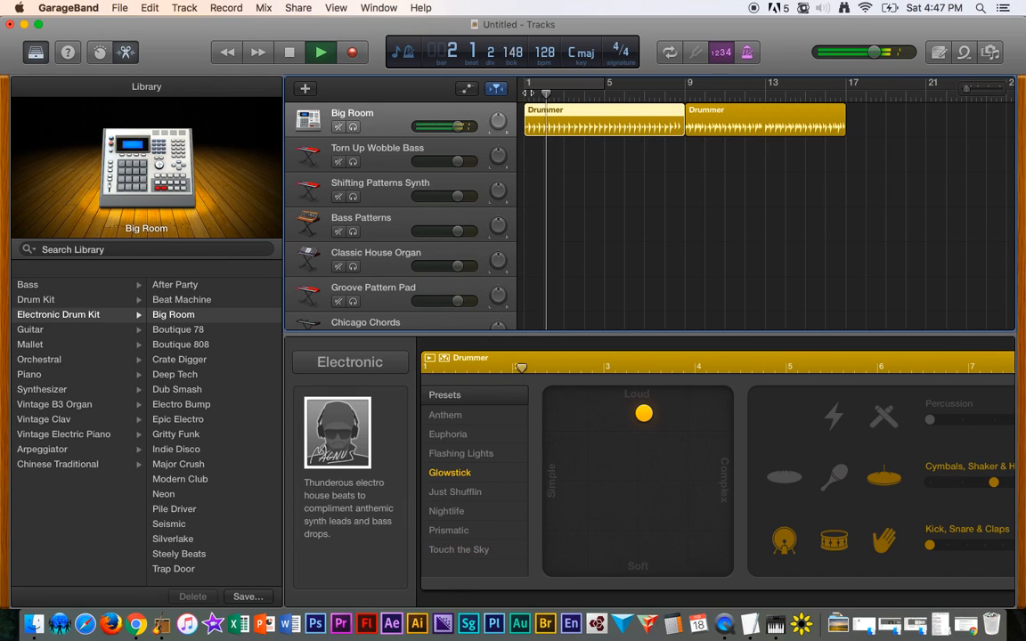
pyautogui.press('space')
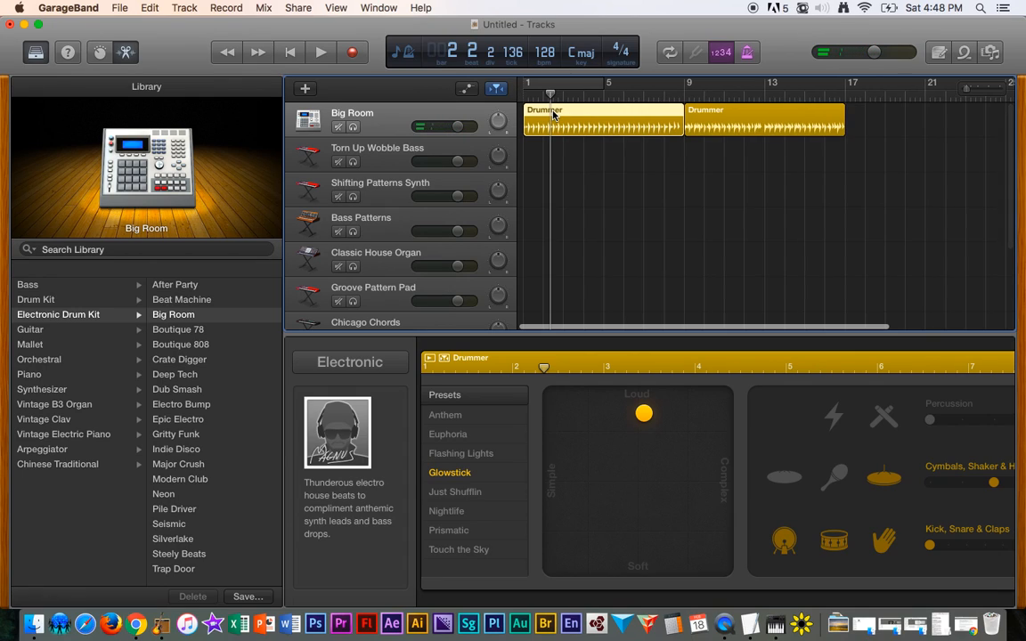
# - Rename the first Drummer region to Drums Verse 1
pyautogui.hscroll(1, 553, 114)
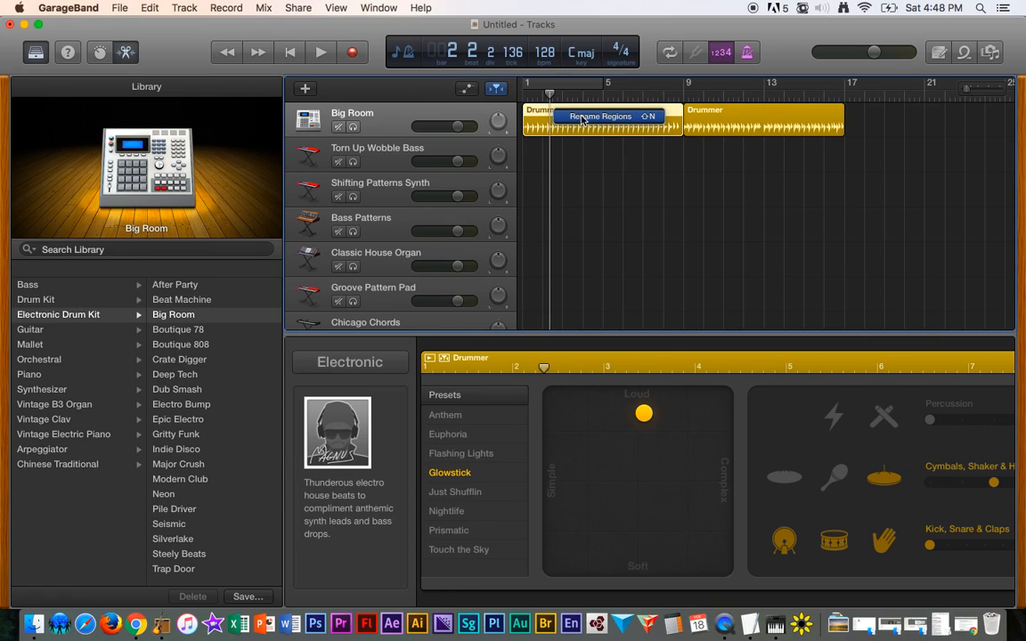
pyautogui.click(582, 119)
pyautogui.press('Right')
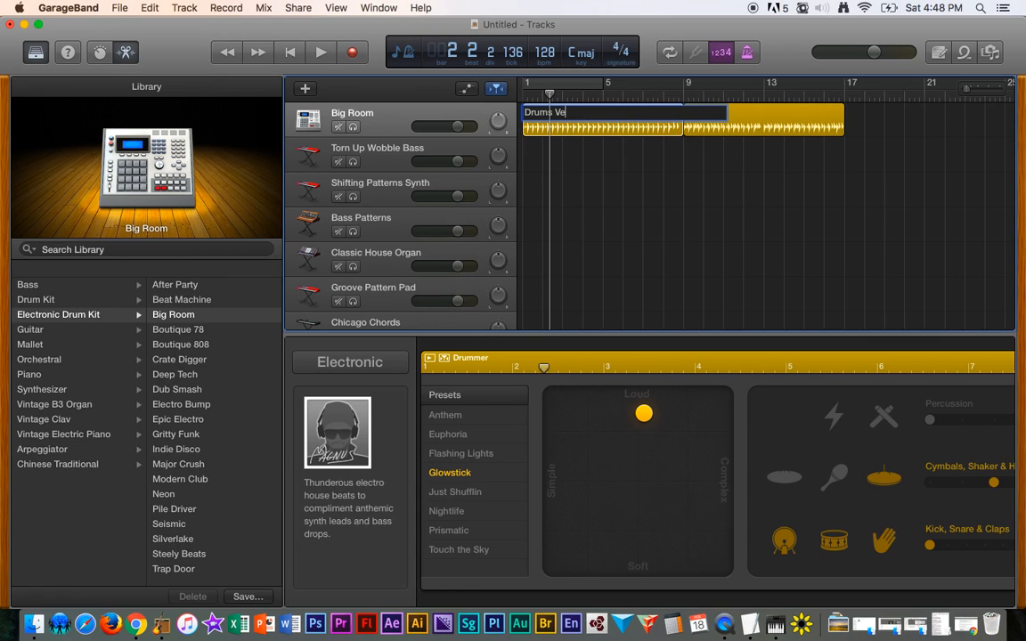
pyautogui.write('1')
pyautogui.press('Return')
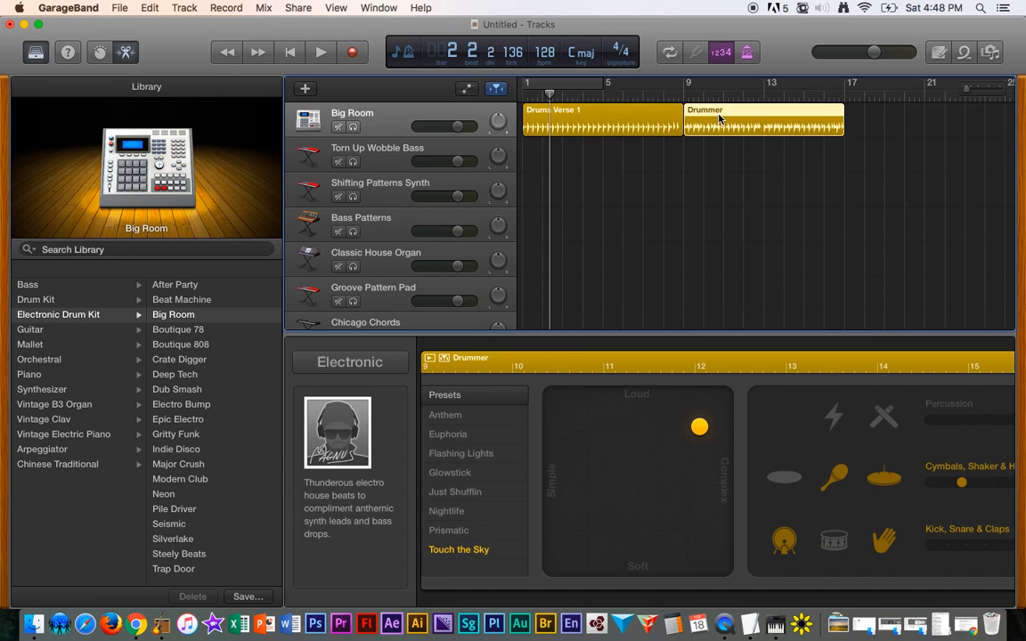
# - Rename the second Drummer region to Drums Chorus
pyautogui.click(741, 121)
pyautogui.click(745, 122)
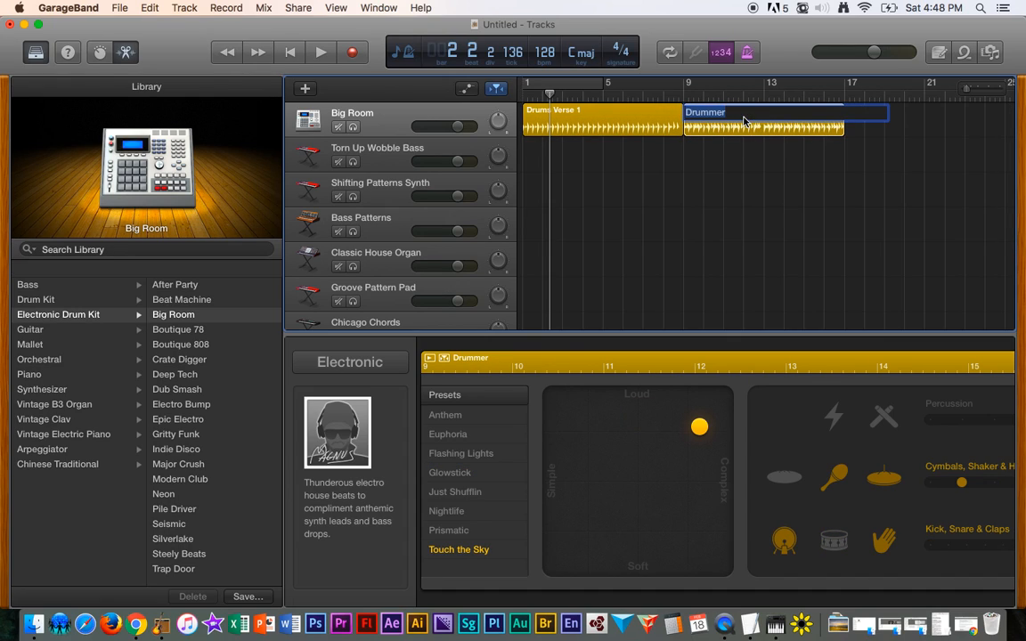
pyautogui.press('Right')
pyautogui.press('BackSpace')
pyautogui.write('us')
pyautogui.press('Return')
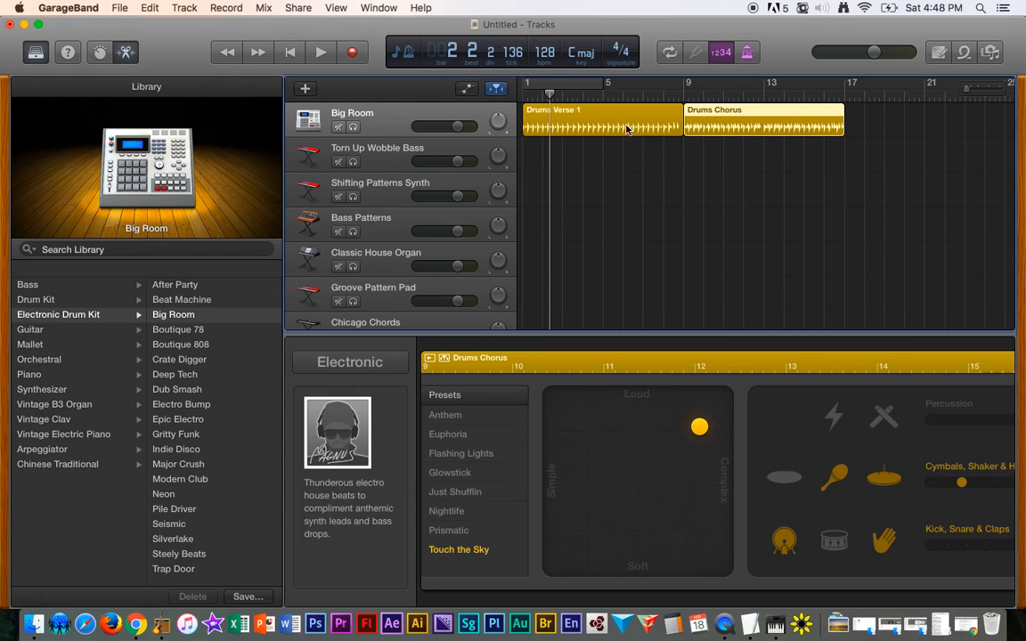
# - Copy the Drums Verse 1 region and paste it at bar 17
pyautogui.click(547, 105)
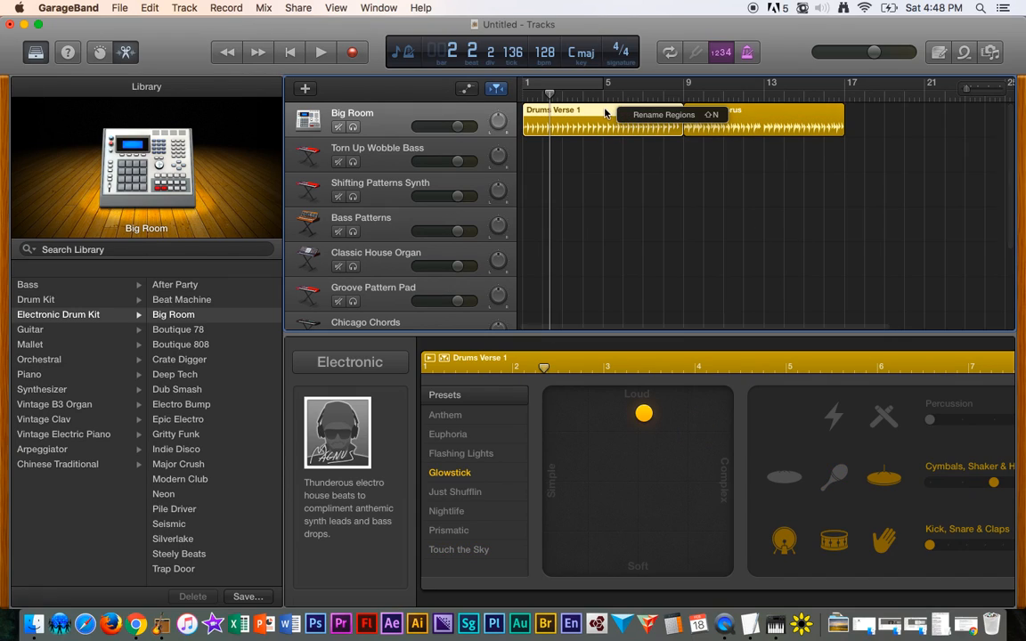
pyautogui.click(598, 111)
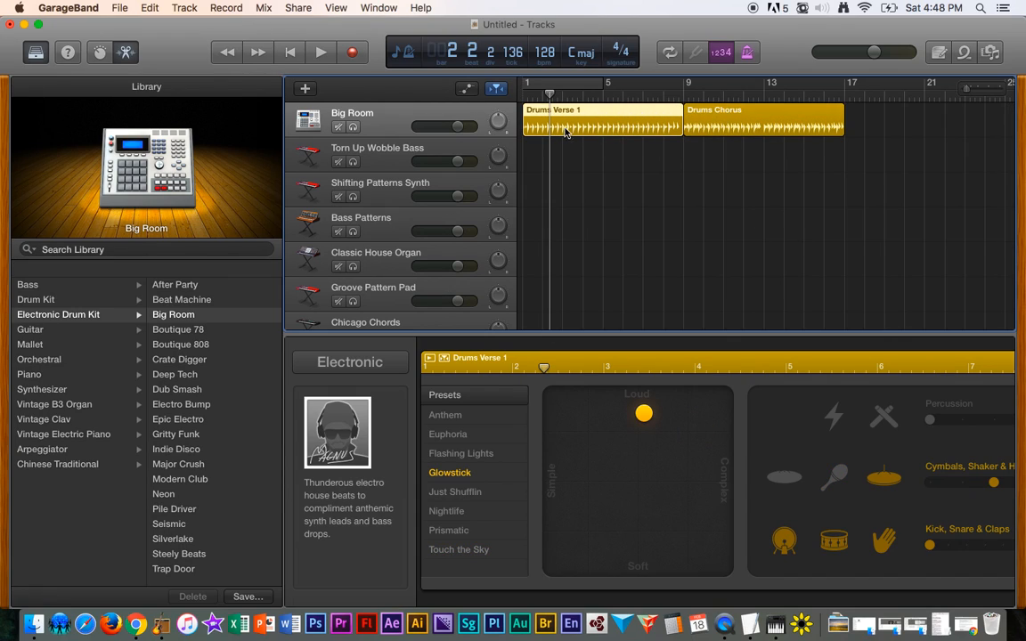
pyautogui.click(150, 11)
pyautogui.click(166, 70)
pyautogui.click(844, 96)
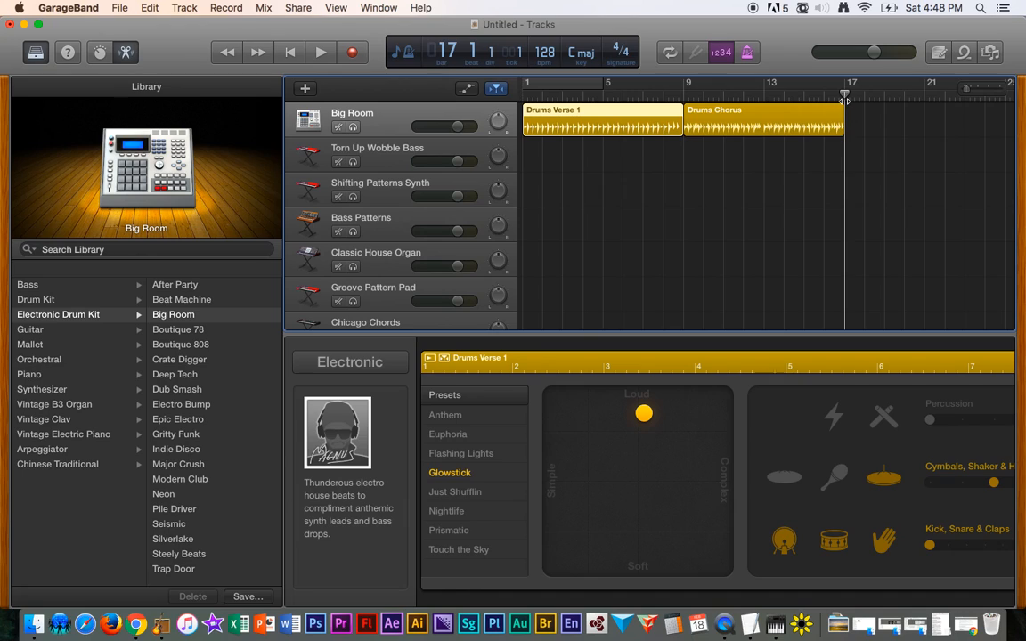
pyautogui.click(149, 8)
pyautogui.click(164, 88)
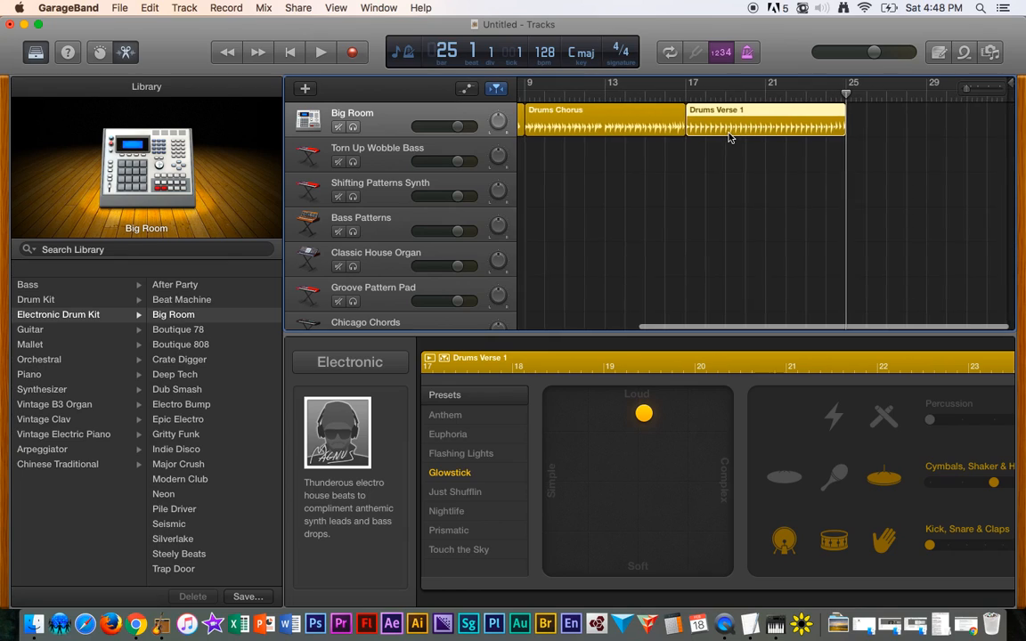
# - Rename the pasted region at bar 17 to Drums Verse 2
pyautogui.hscroll(-5, 728, 136)
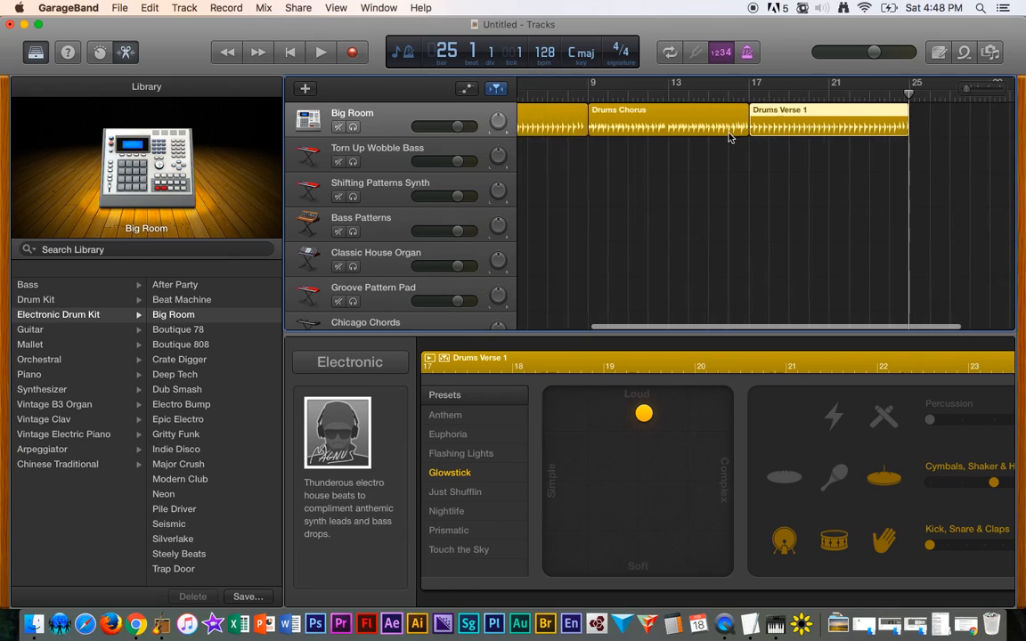
pyautogui.rightClick(868, 111)
pyautogui.click(886, 117)
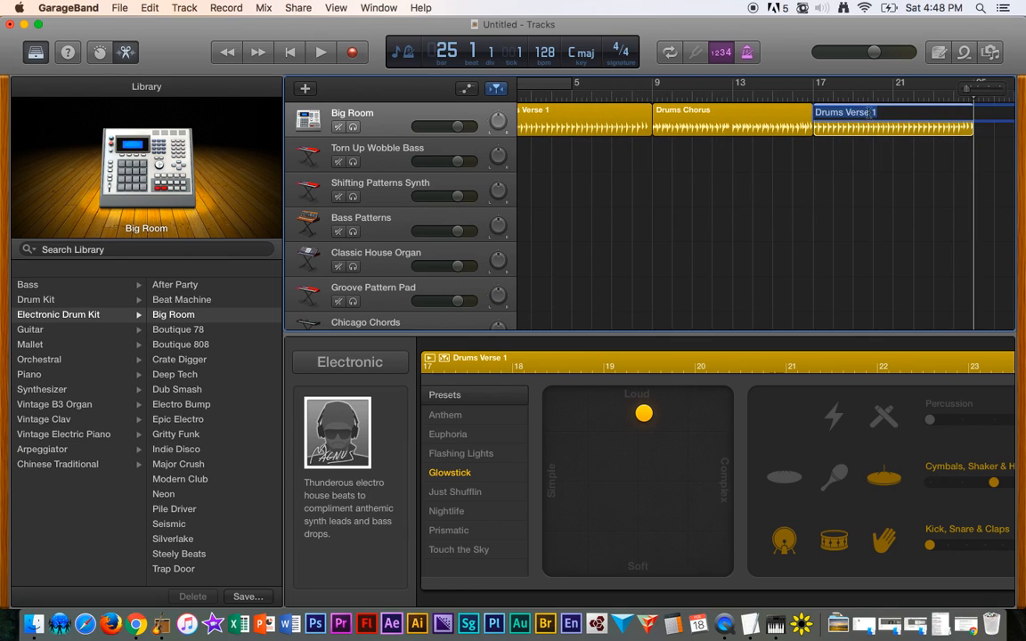
pyautogui.press('BackSpace')
pyautogui.write('2')
pyautogui.press('Return')
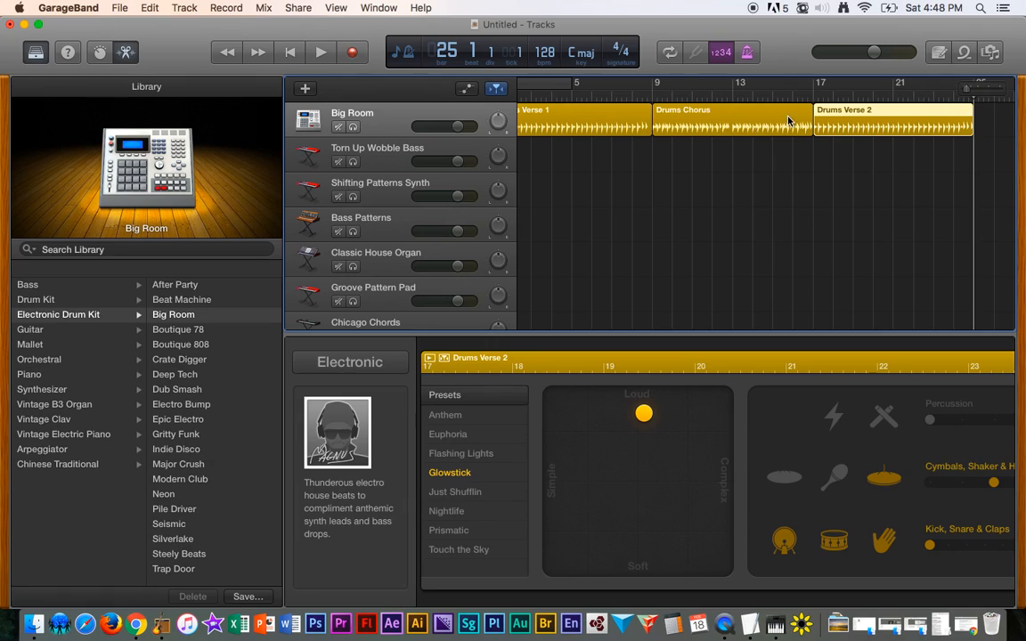
# - Paste a copy of the Drums Chorus region at bar 25
pyautogui.click(734, 119)
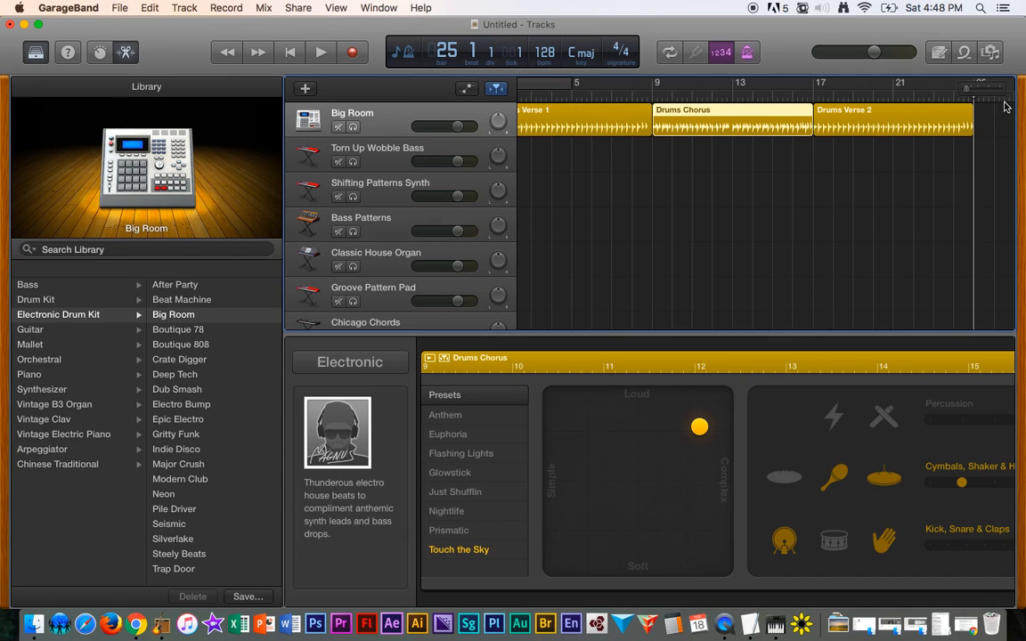
pyautogui.click(988, 126)
pyautogui.click(945, 92)
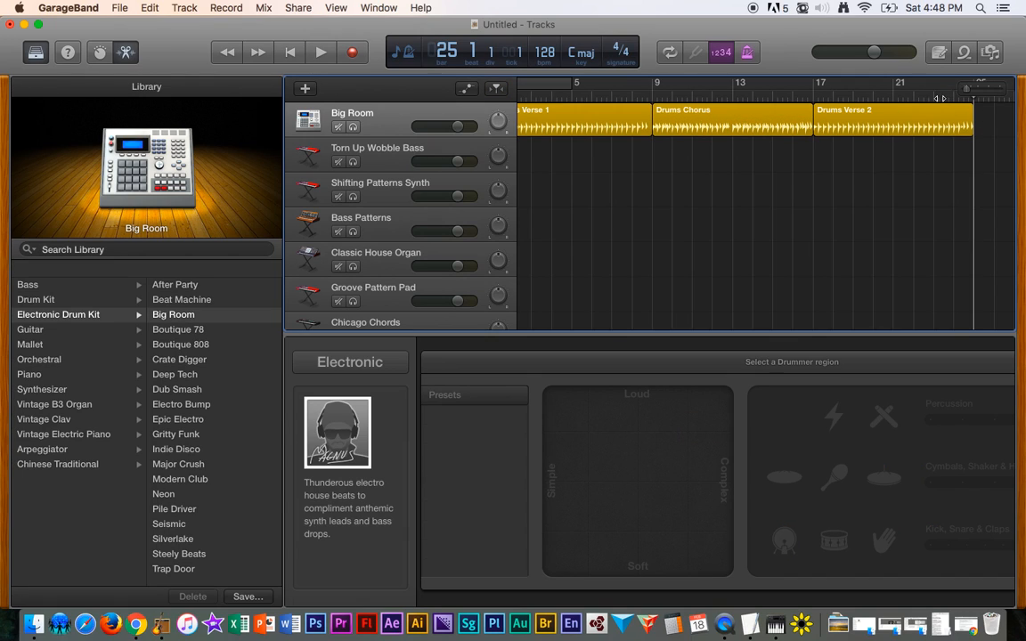
pyautogui.hscroll(6, 940, 98)
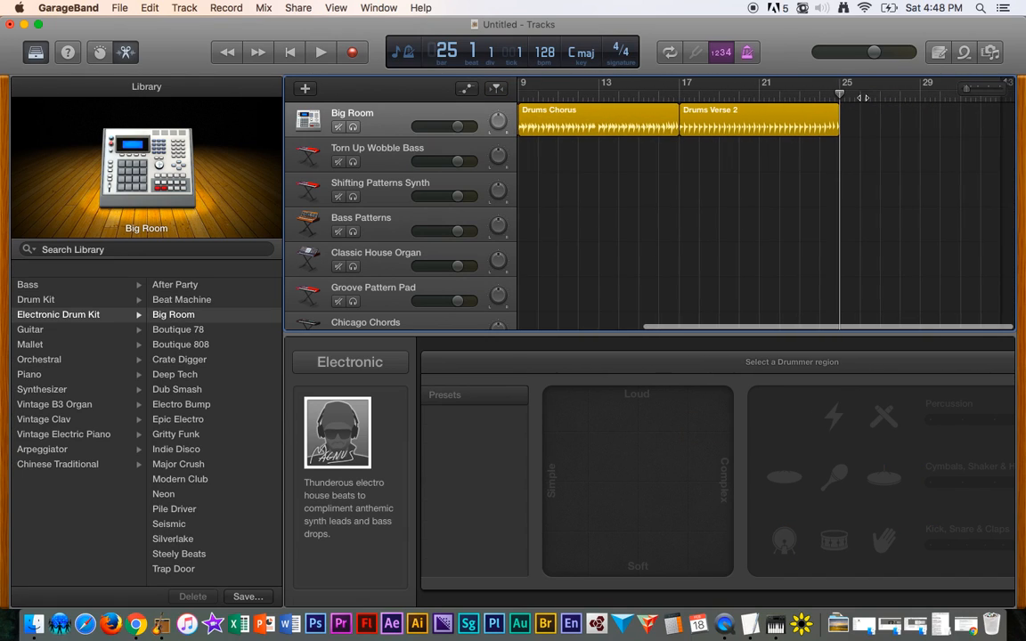
pyautogui.press('super+v')
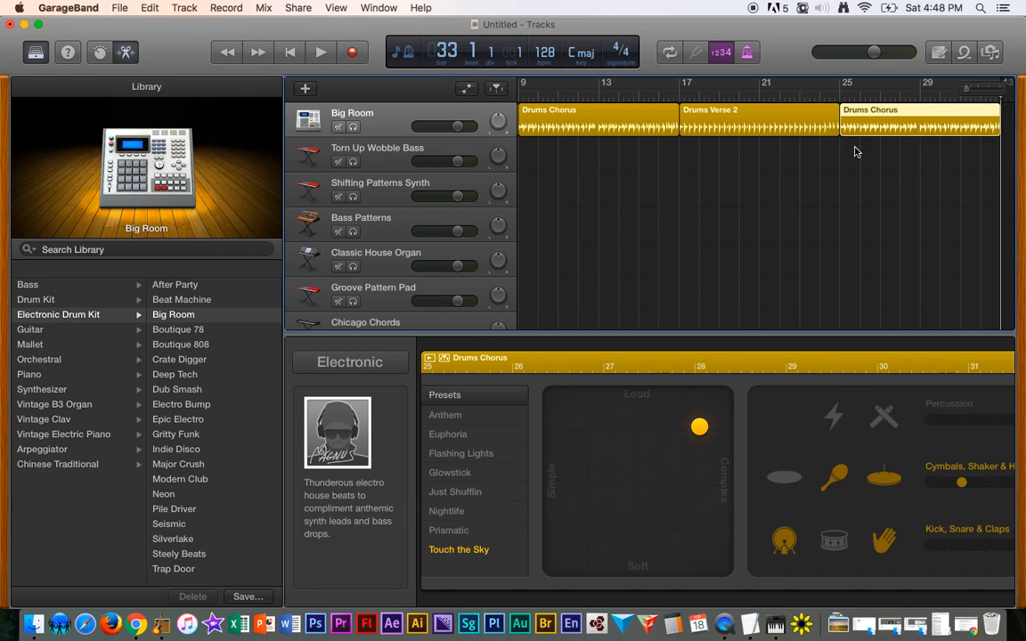
pyautogui.press('e')
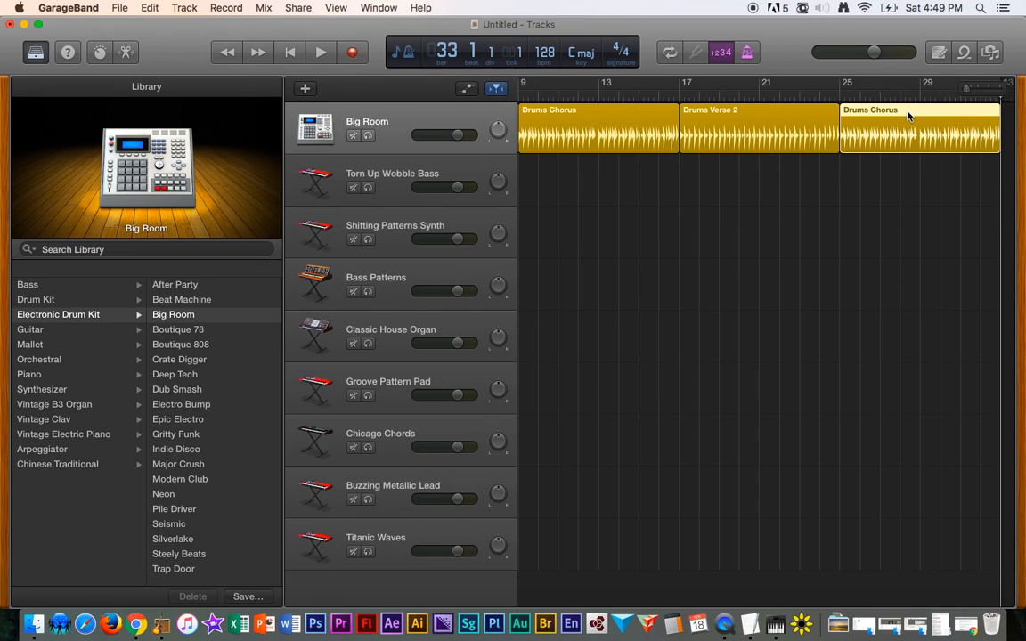
pyautogui.press('e')
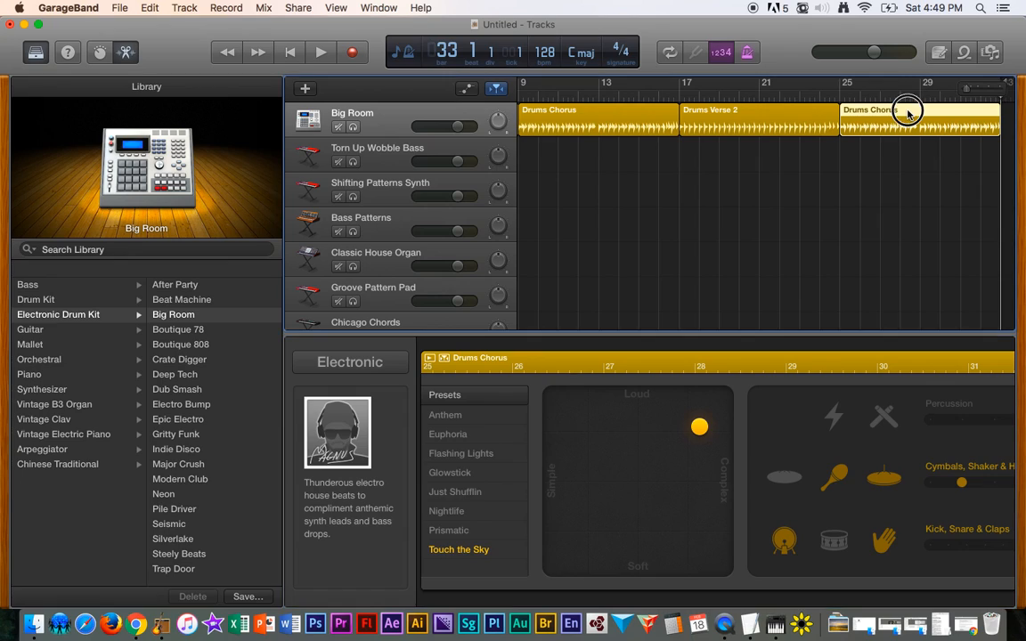
pyautogui.press('e')
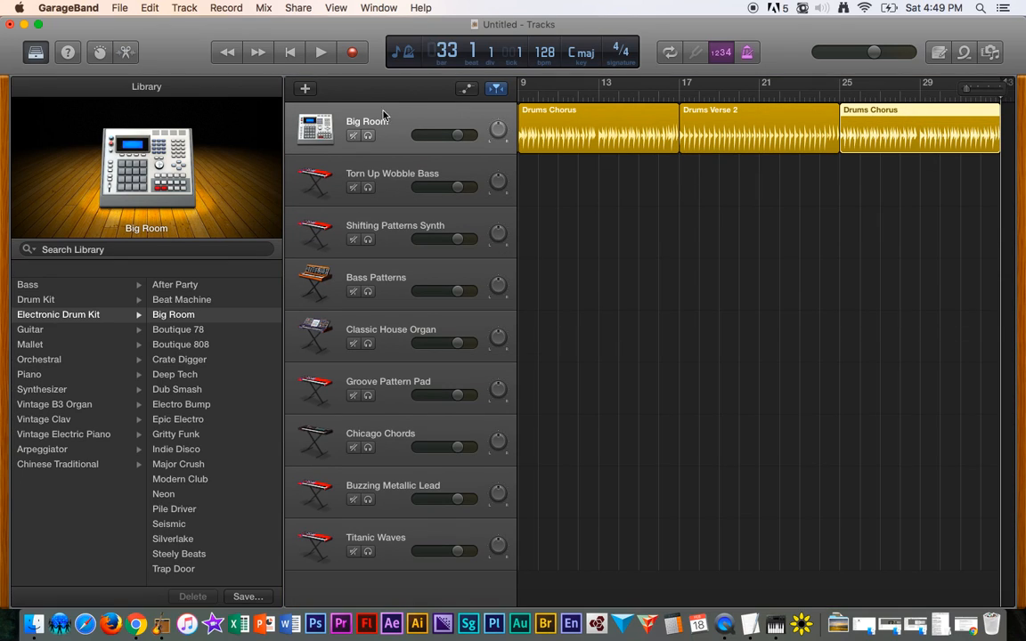
pyautogui.press('e')
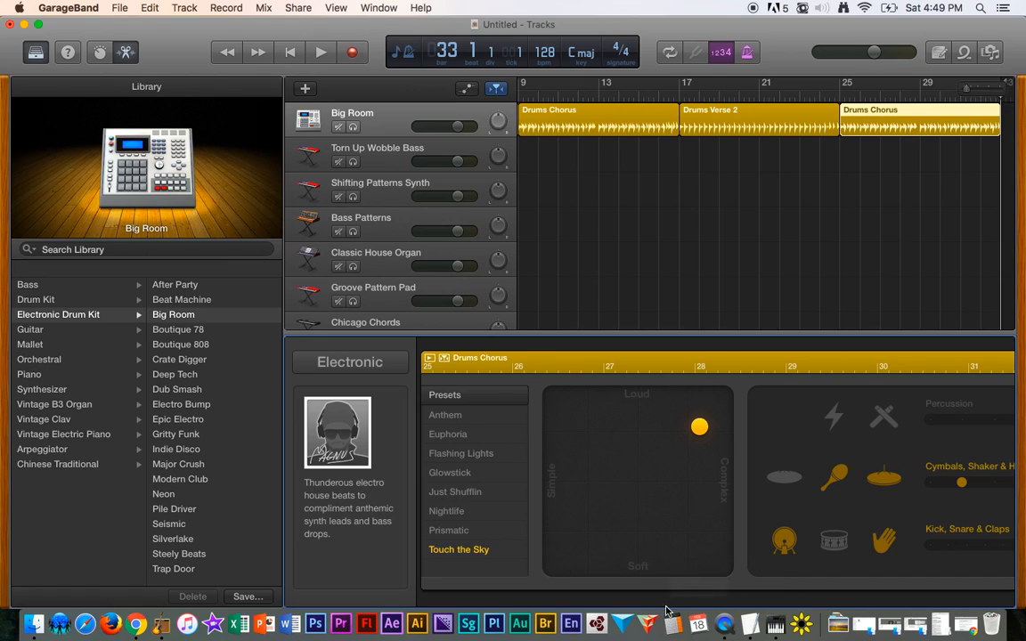
# - Scroll through the Drummer editor and the timeline to review the arranged regions
pyautogui.hscroll(5, 649, 592)
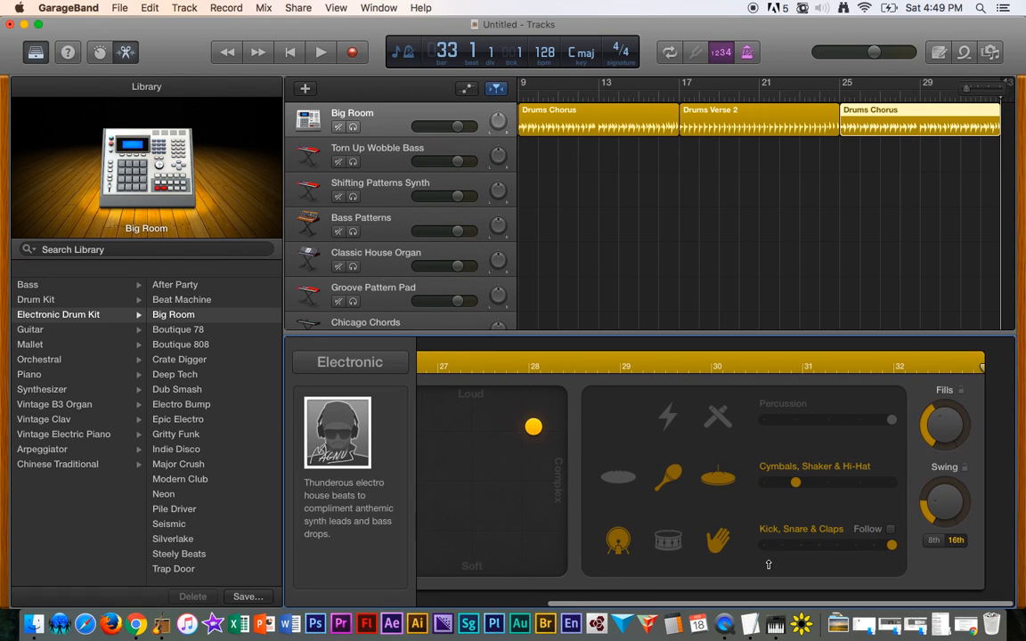
pyautogui.hscroll(-5, 853, 463)
pyautogui.hscroll(5, 853, 464)
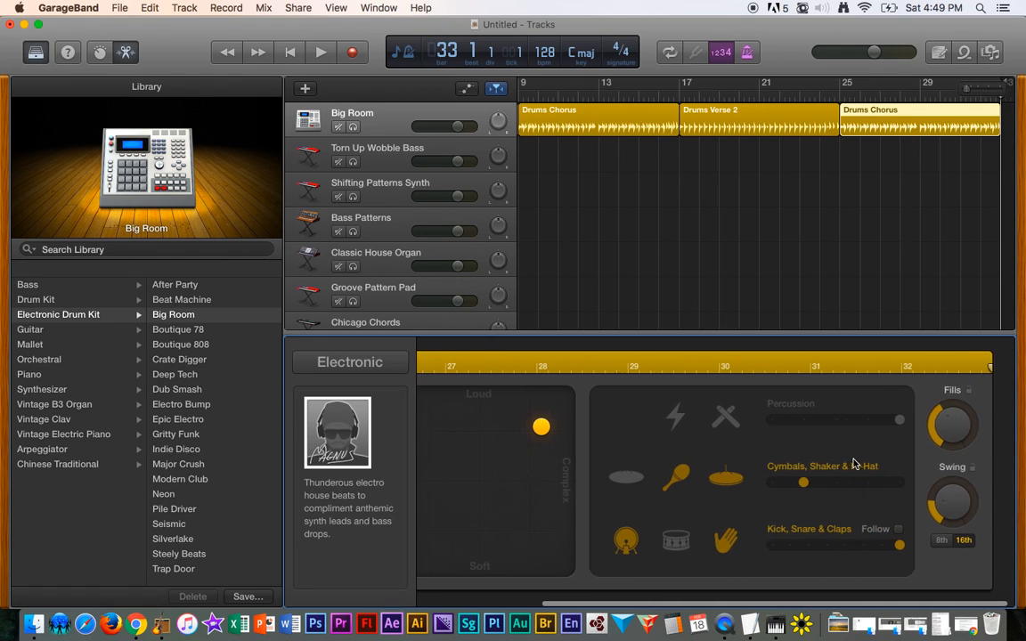
pyautogui.hscroll(-5, 853, 464)
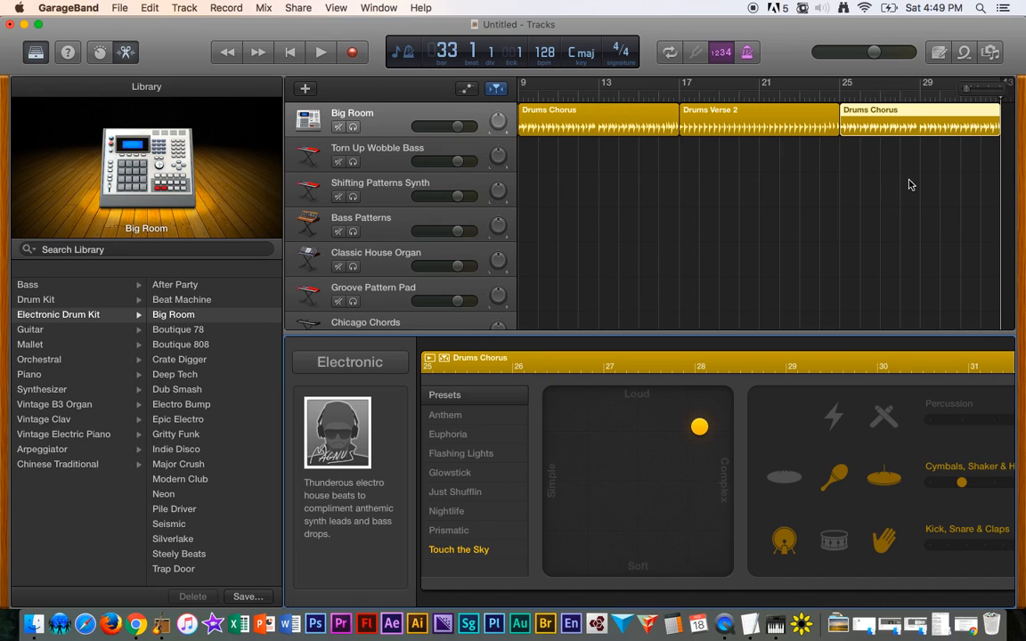
pyautogui.hscroll(1, 909, 182)
pyautogui.hscroll(-5, 909, 184)
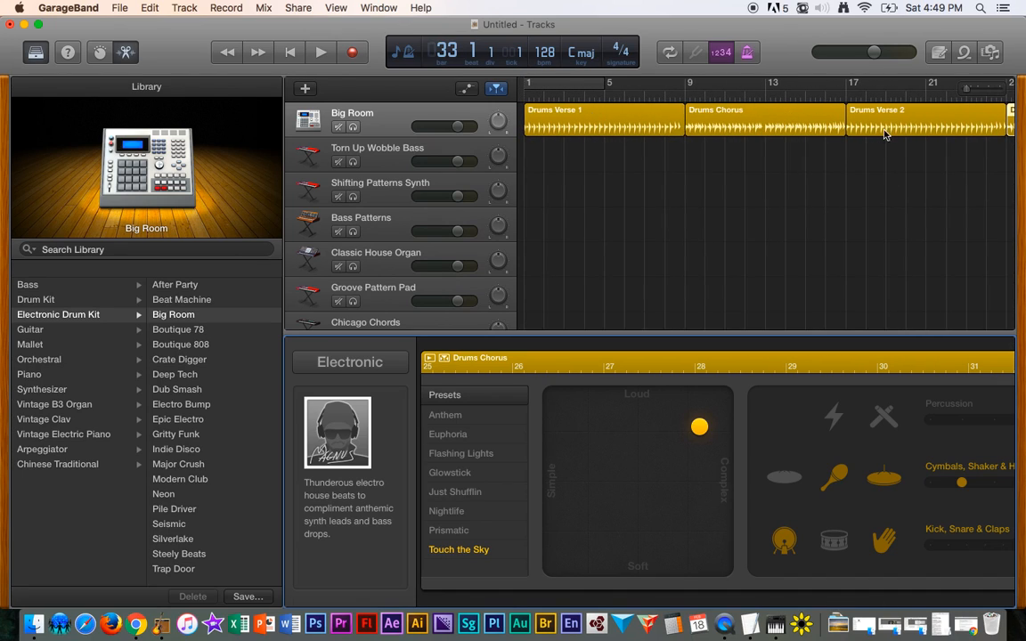
pyautogui.hscroll(3, 703, 227)
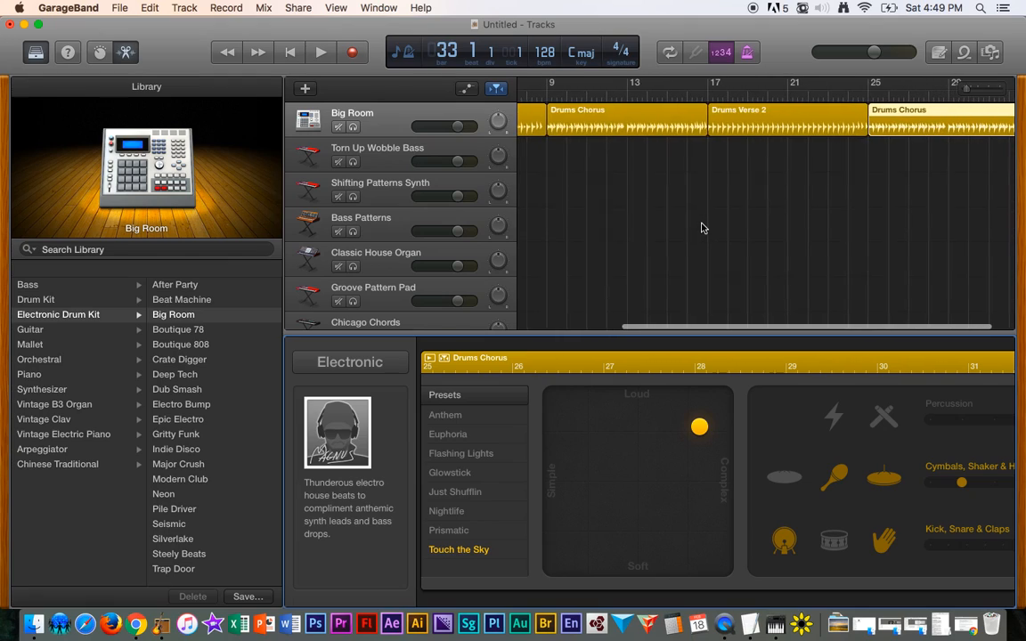
pyautogui.hscroll(2, 846, 214)
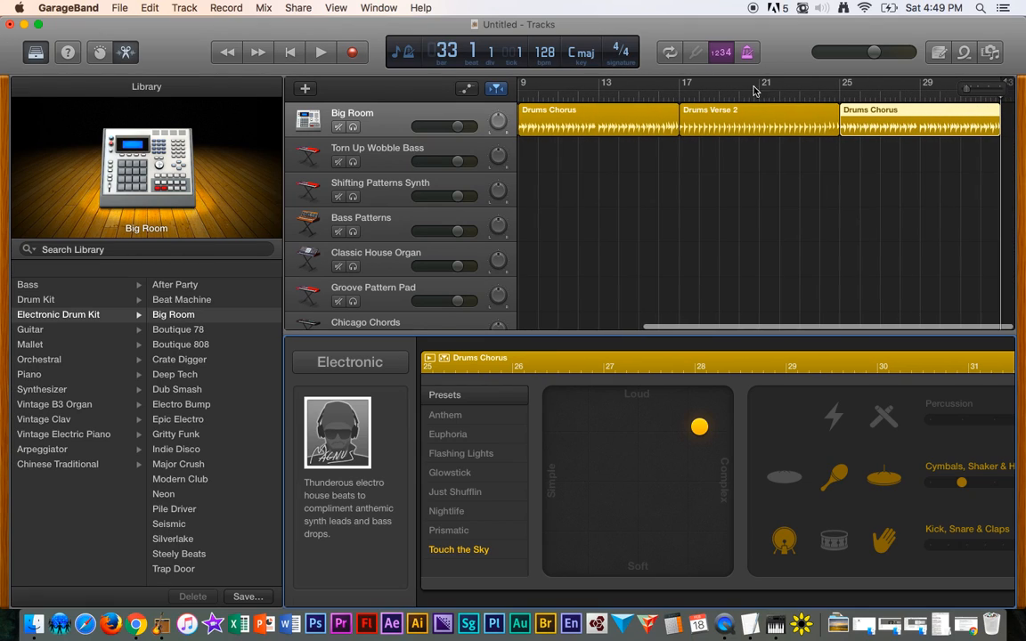
# - Switch the display to show time instead of beats, and select the Torn Up Wobble Bass track
pyautogui.click(406, 56)
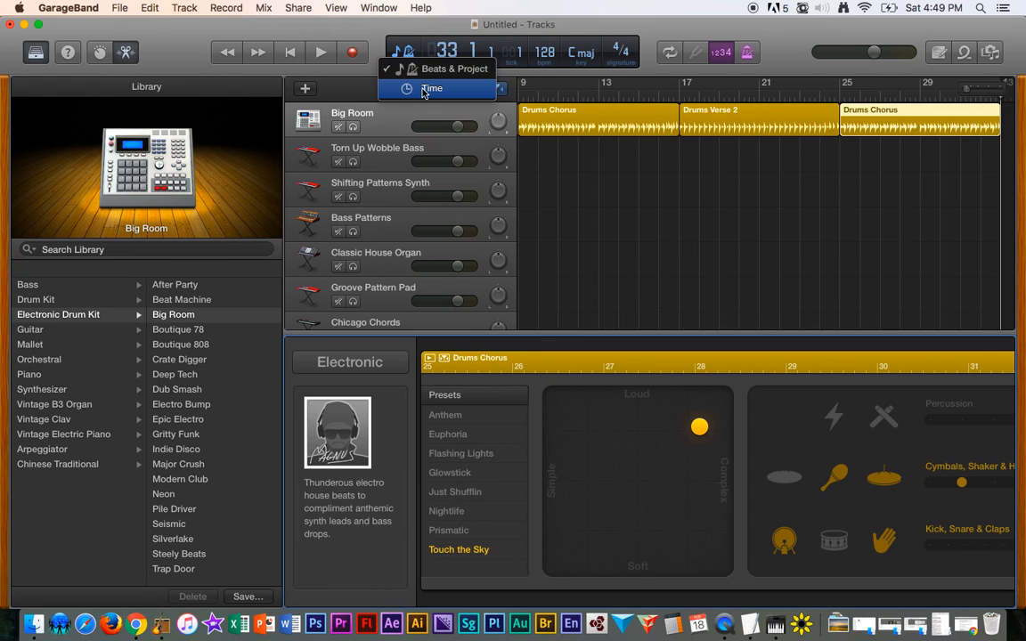
pyautogui.click(421, 88)
pyautogui.hscroll(-5, 712, 218)
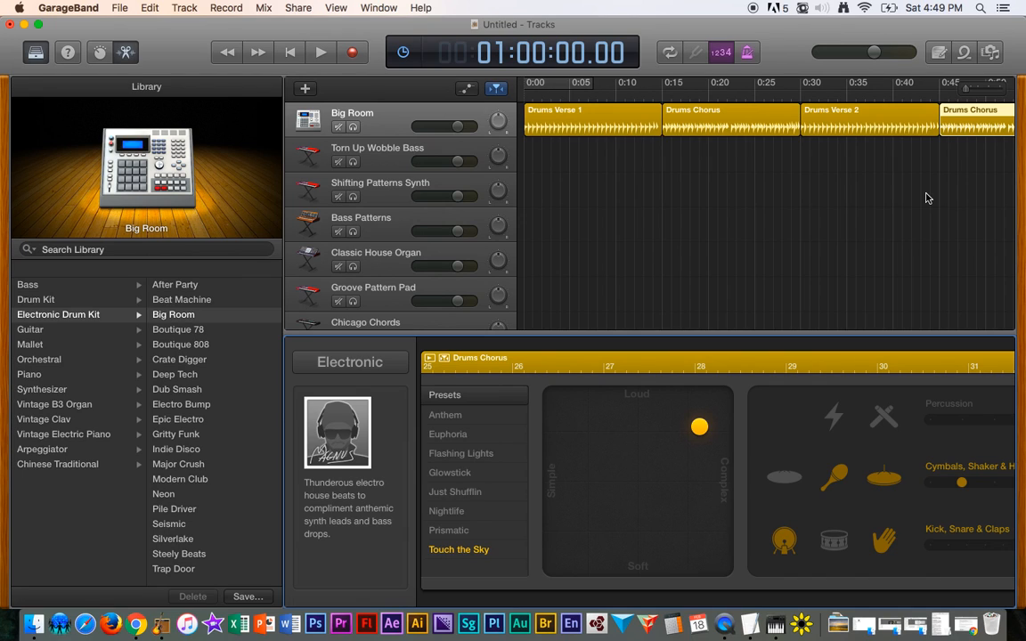
pyautogui.hscroll(3, 926, 198)
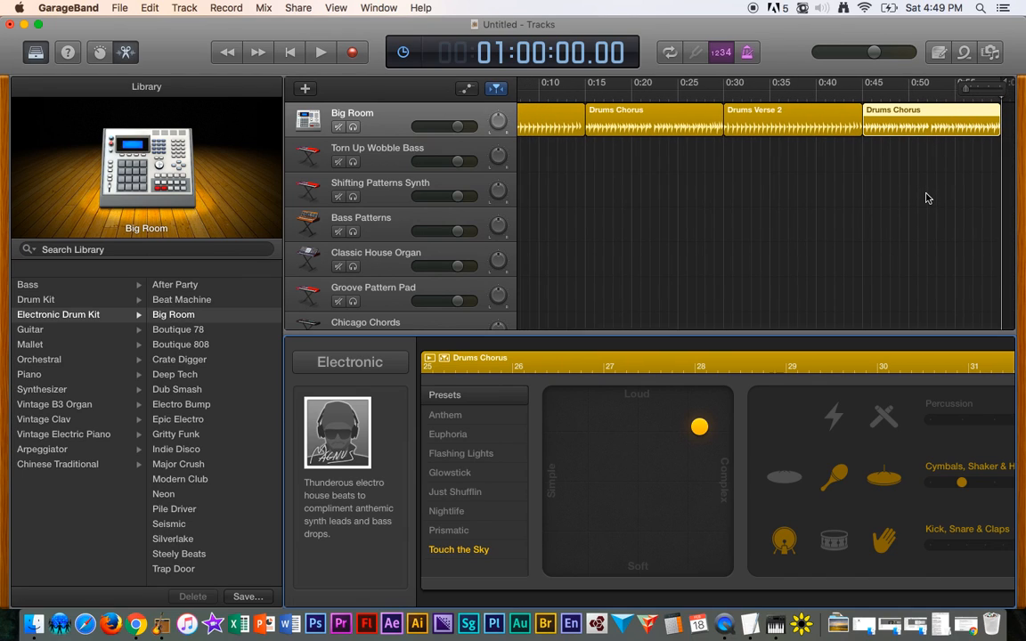
pyautogui.hscroll(-3, 784, 263)
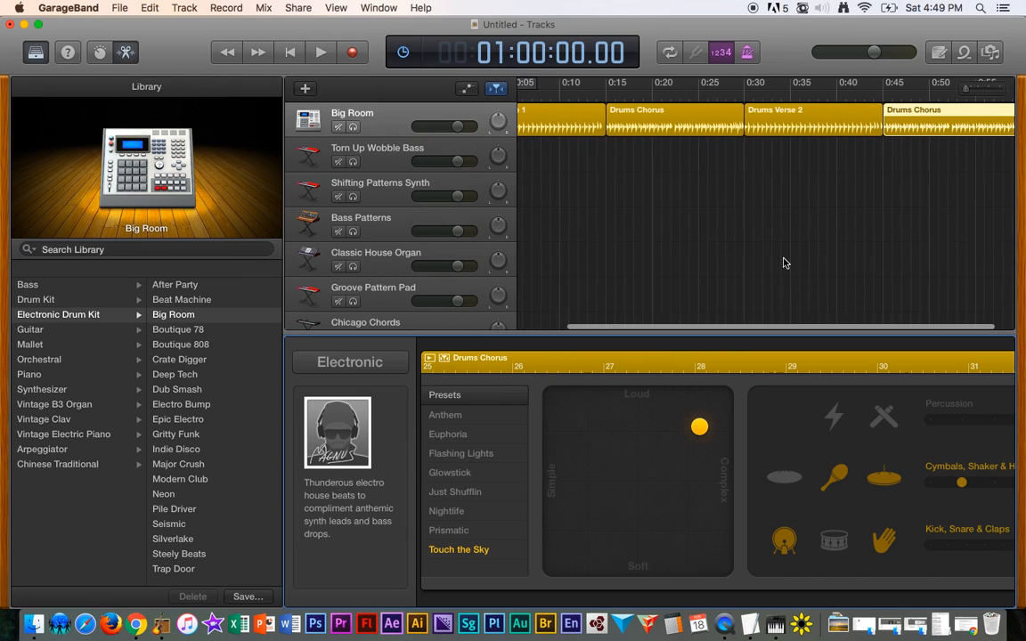
pyautogui.click(385, 159)
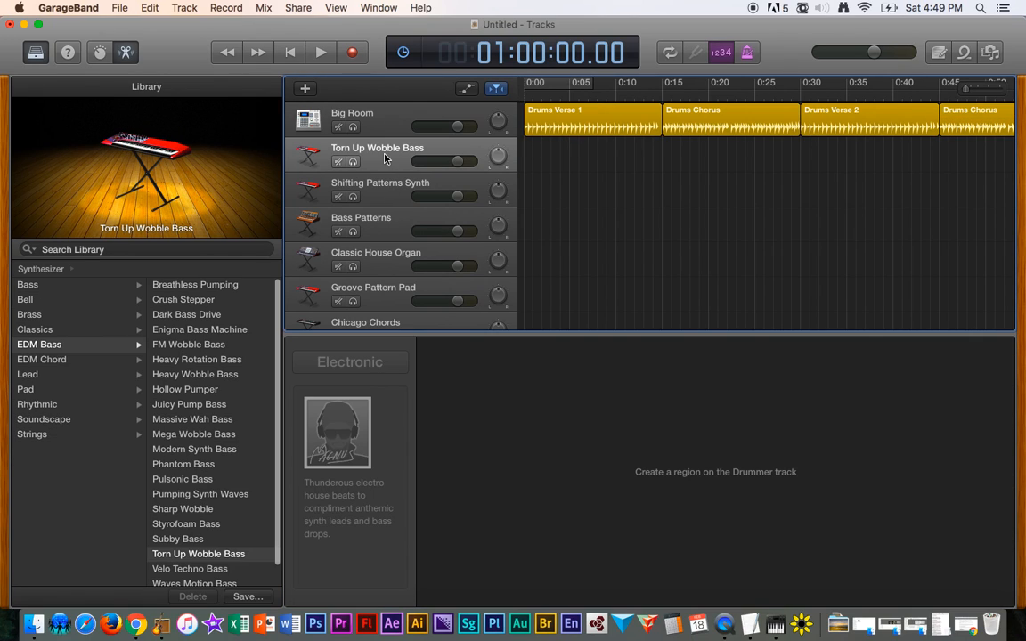
# - Change the selected synth track's instrument to FM Wobble Bass
pyautogui.click(200, 345)
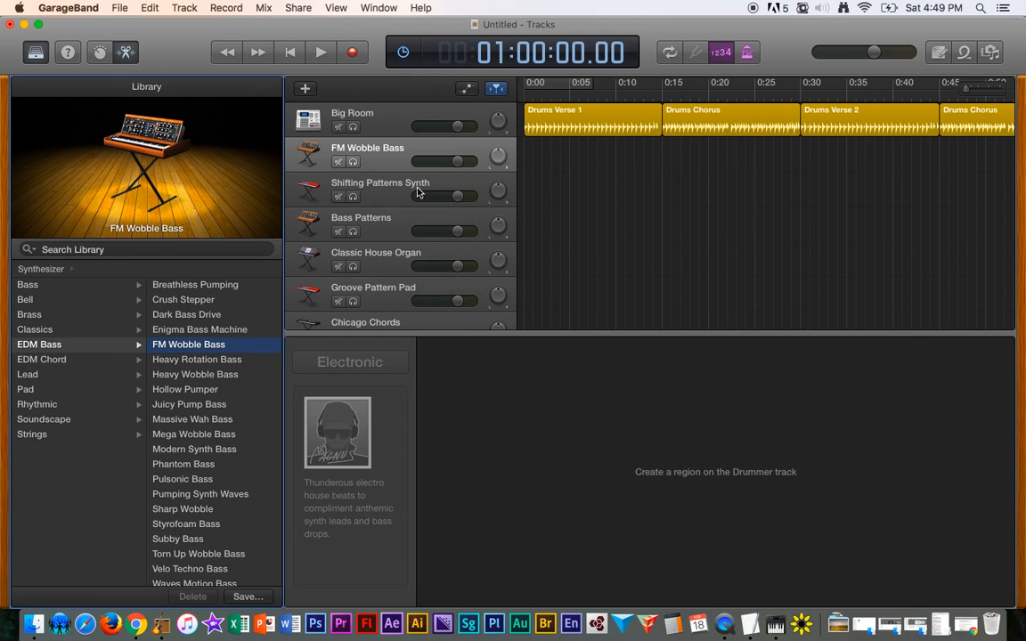
pyautogui.click(377, 161)
pyautogui.rightClick(381, 155)
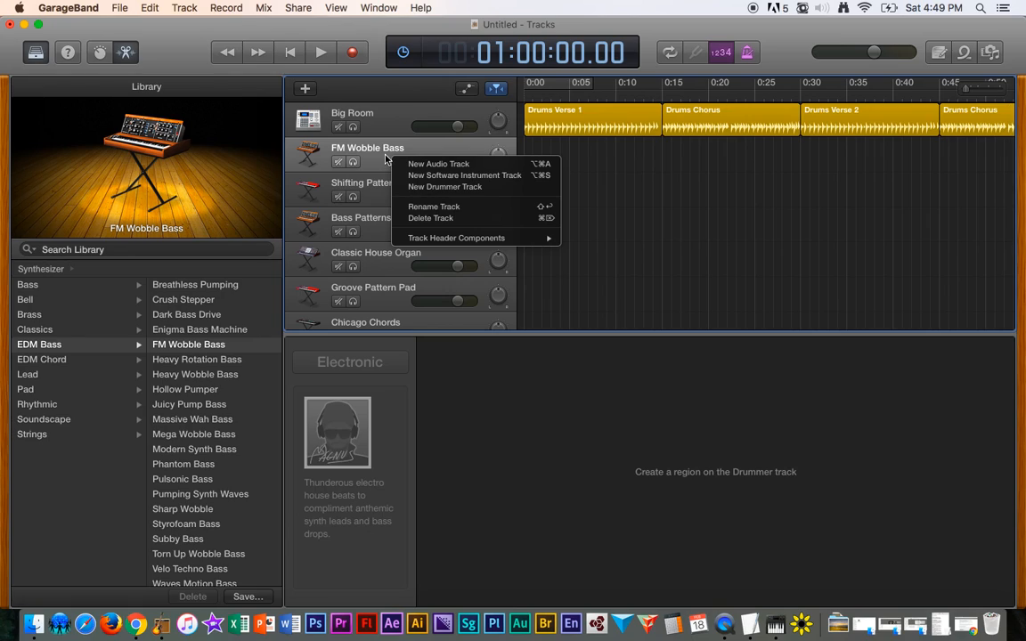
pyautogui.click(541, 393)
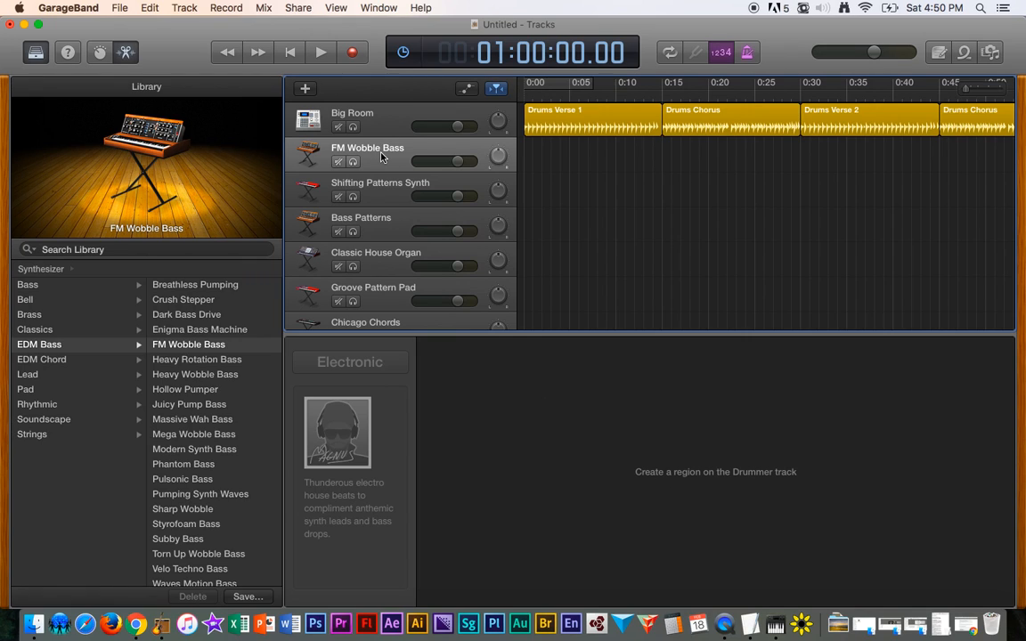
# - Delete every software instrument track, keeping only the Big Room drummer track
pyautogui.press('super+BackSpace')
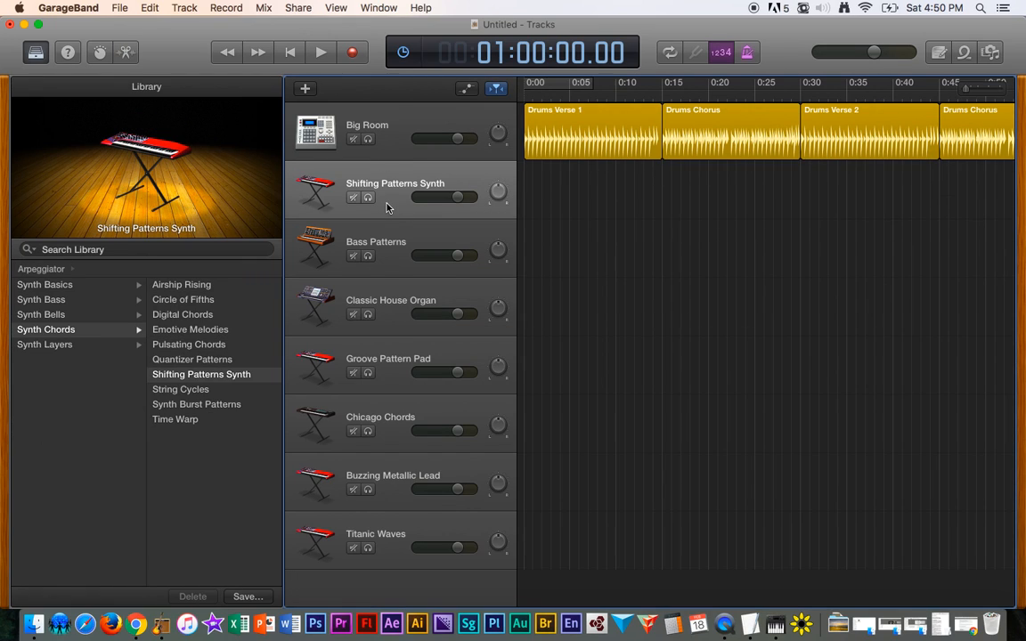
pyautogui.press('super+BackSpace')
pyautogui.press('super+BackSpace')
pyautogui.press('super+BackSpace')
pyautogui.press('super+BackSpace')
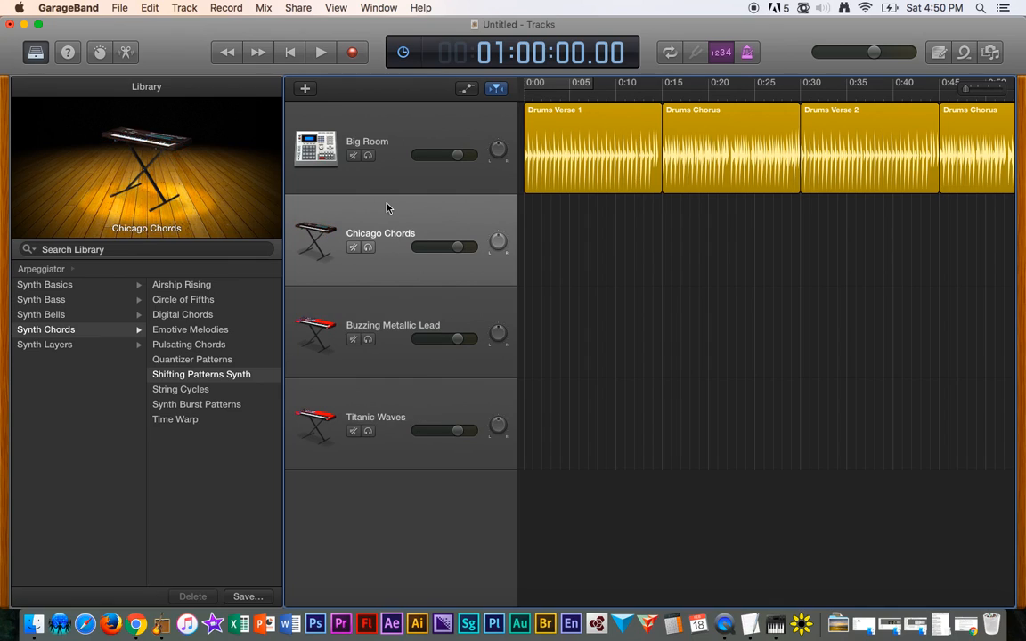
pyautogui.press('super+BackSpace')
pyautogui.press('super+BackSpace')
pyautogui.press('super+BackSpace')
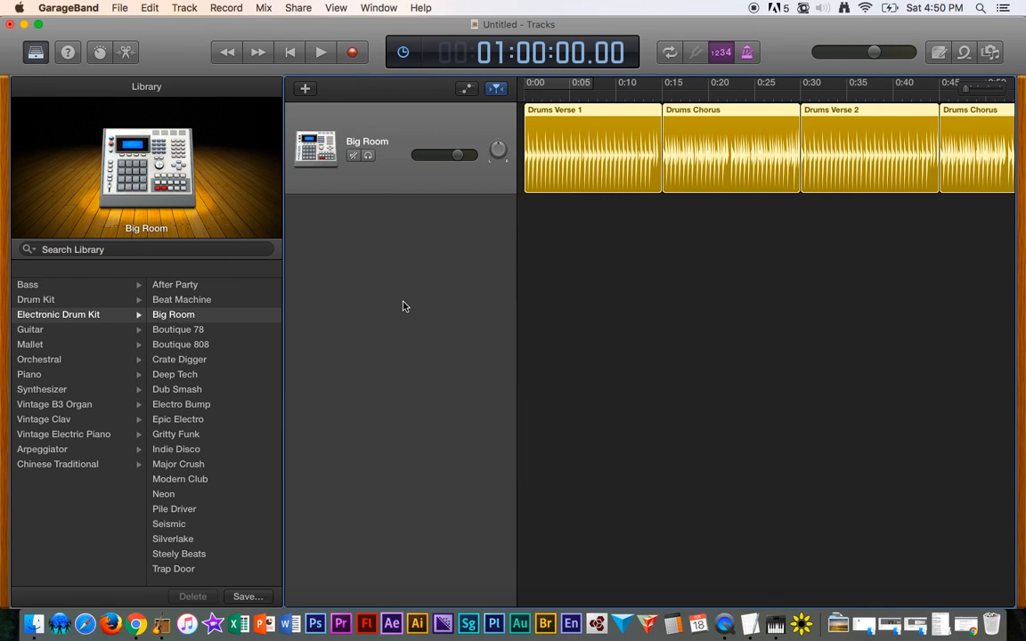
# - Open the Loop Browser and filter the loops by Bass
pyautogui.hscroll(5, 762, 287)
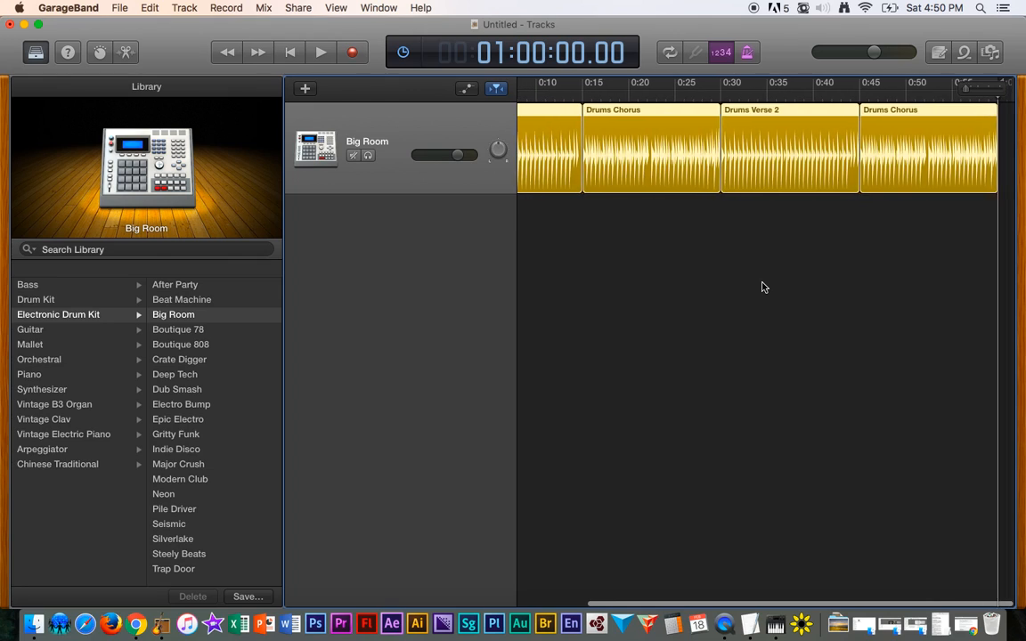
pyautogui.hscroll(-5, 762, 287)
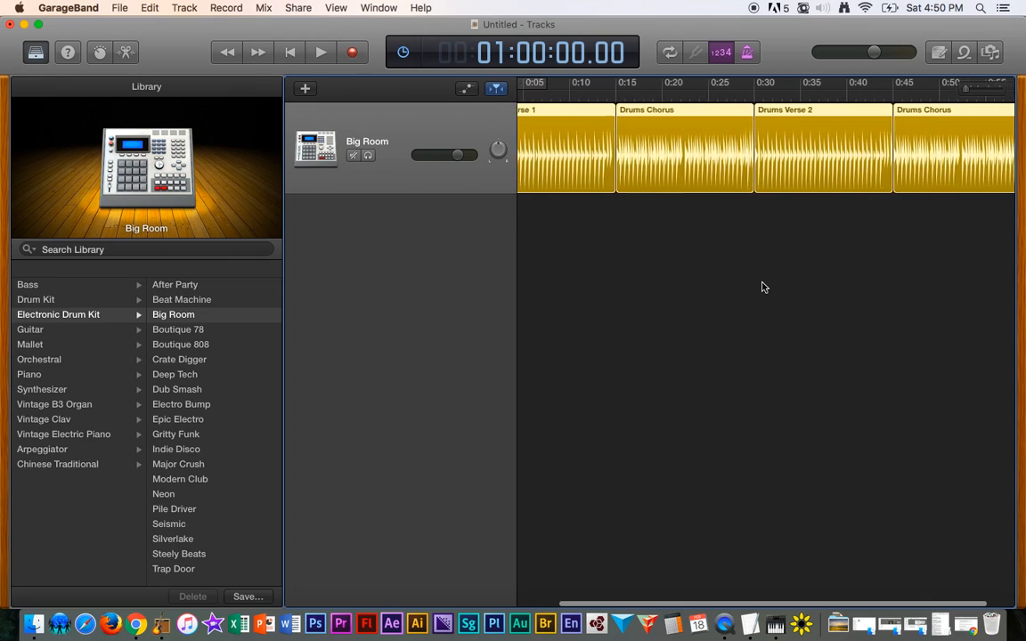
pyautogui.click(964, 53)
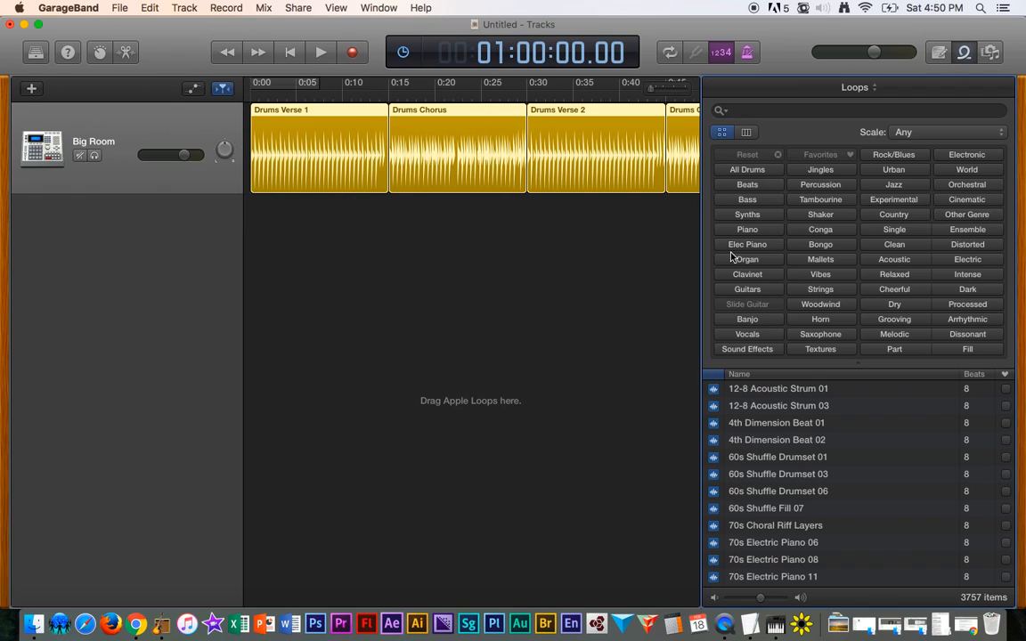
pyautogui.scroll(-5, 880, 504)
pyautogui.scroll(5, 881, 503)
pyautogui.click(748, 200)
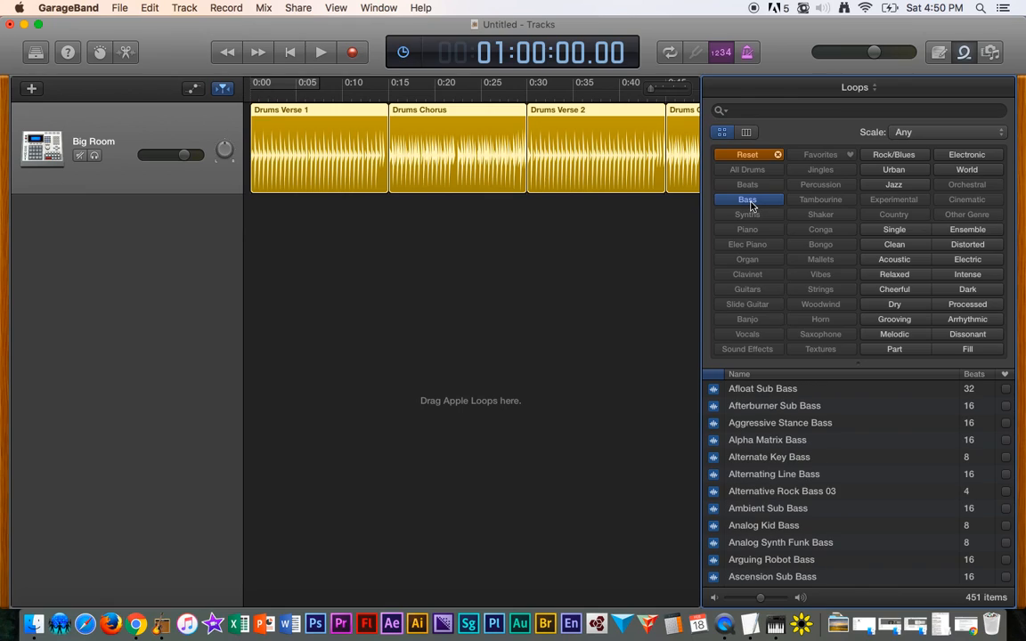
# - Preview bass loops and add Aggressive Stance Bass on a new track at the project start
pyautogui.click(765, 395)
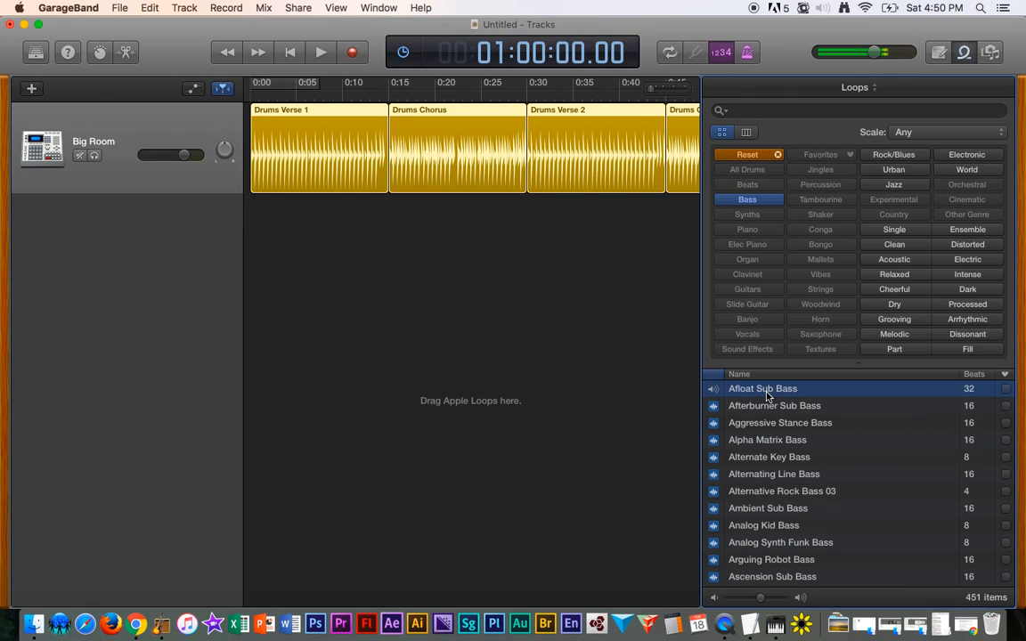
pyautogui.press('Down')
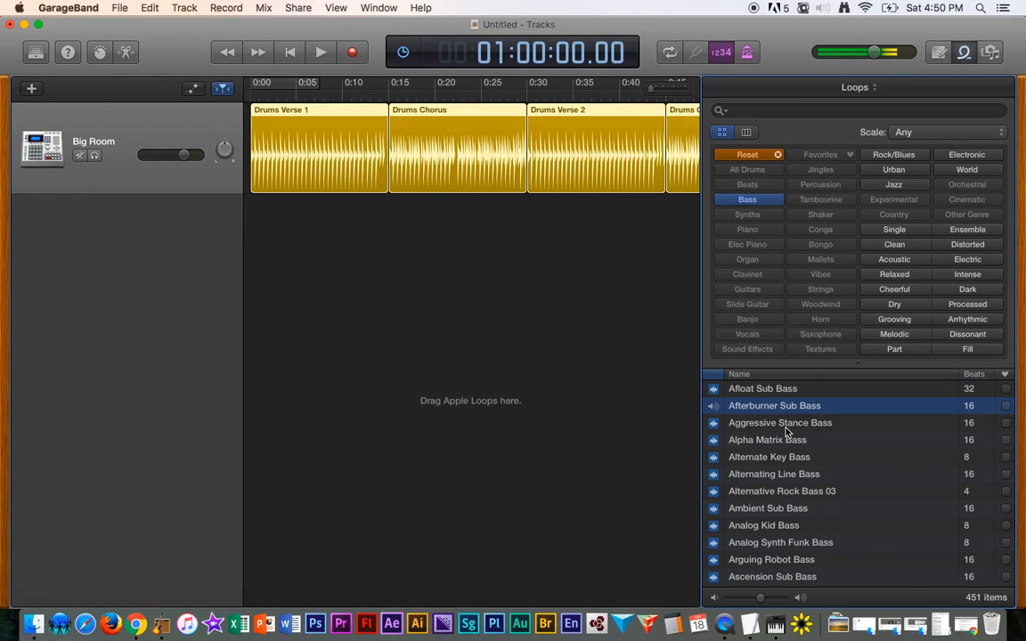
pyautogui.press('Down')
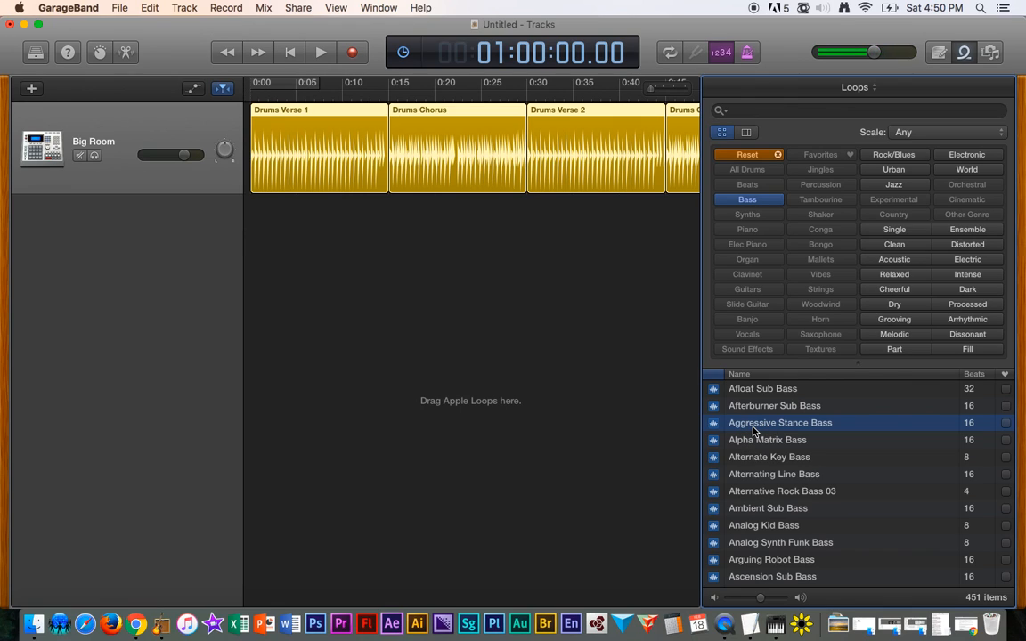
pyautogui.moveTo(752, 431); pyautogui.dragTo(254, 249)
pyautogui.click(284, 250)
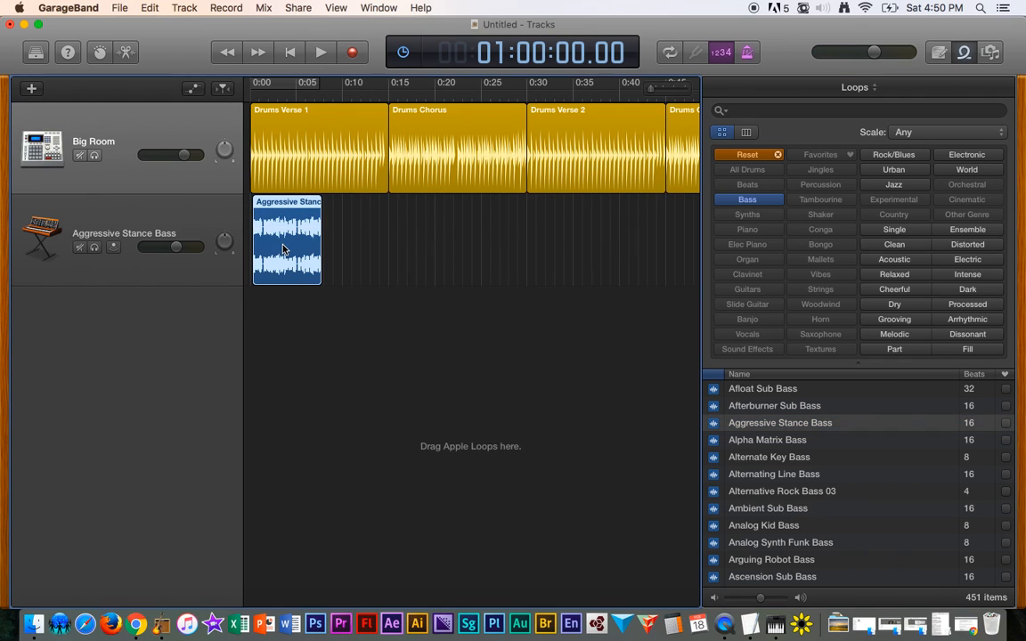
# - Trim the start of the Drums Verse 1 region to about 7 seconds, where the bass loop ends
pyautogui.scroll(10, 284, 250)
pyautogui.scroll(-10, 283, 250)
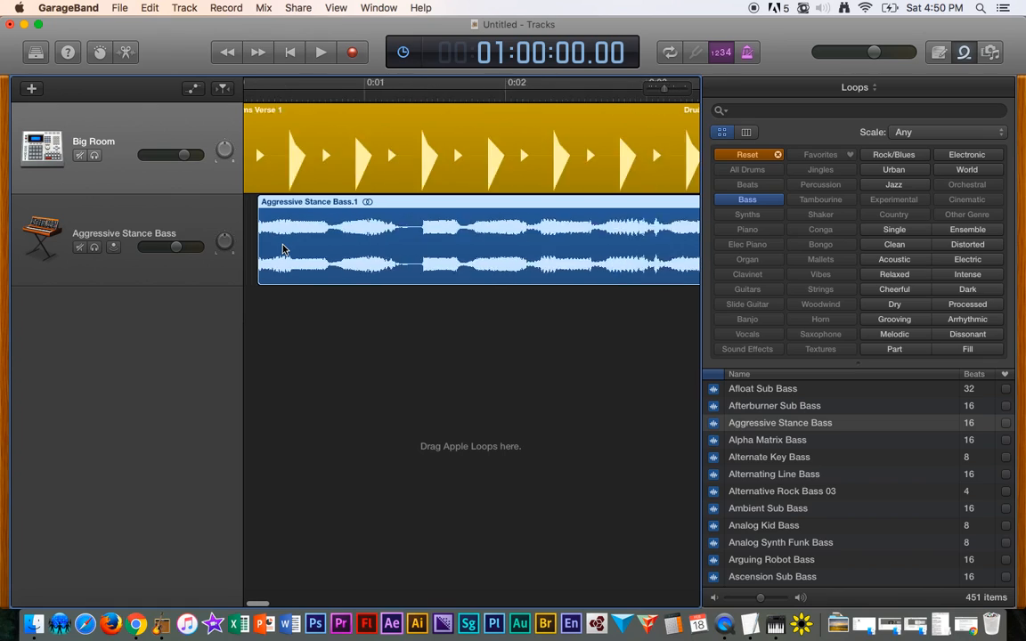
pyautogui.moveTo(298, 253); pyautogui.dragTo(295, 253)
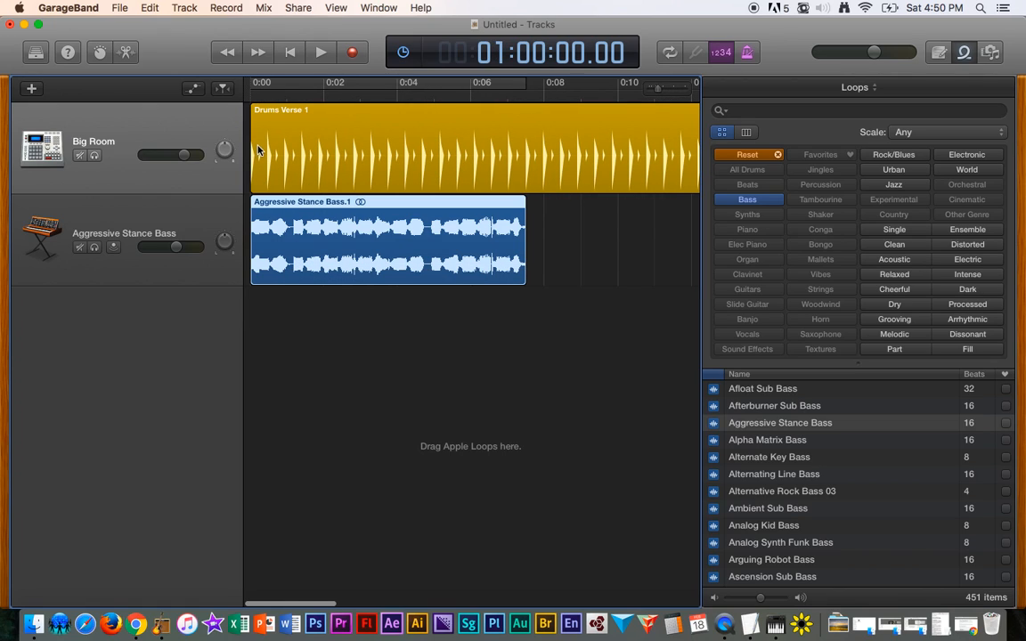
pyautogui.scroll(8, 254, 156)
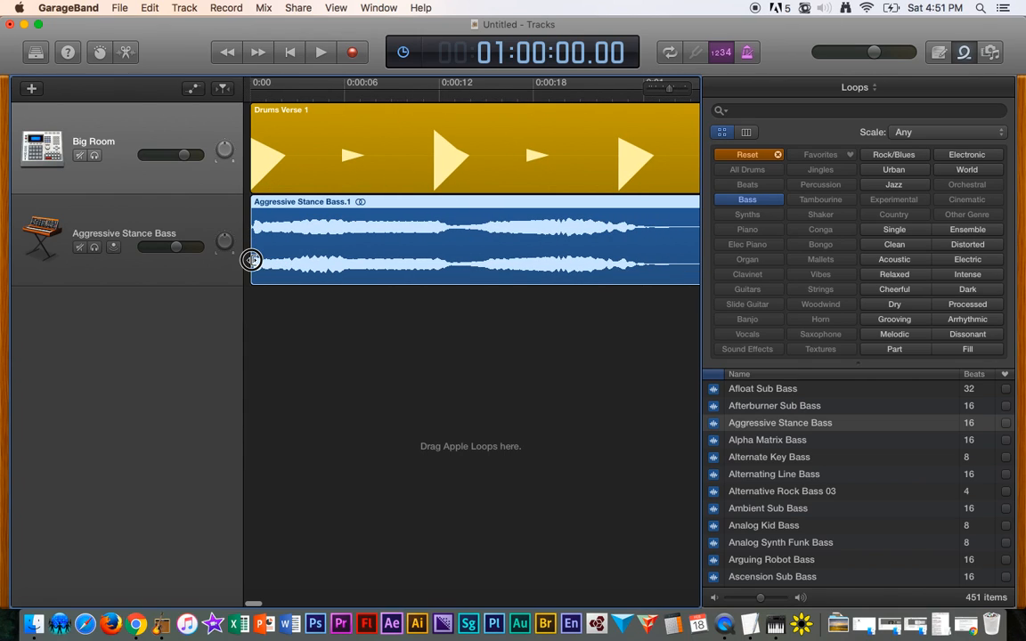
pyautogui.moveTo(253, 260)
pyautogui.mouseDown()
pyautogui.moveTo(259, 269)
pyautogui.moveTo(403, 253)
pyautogui.moveTo(253, 242)
pyautogui.mouseUp()
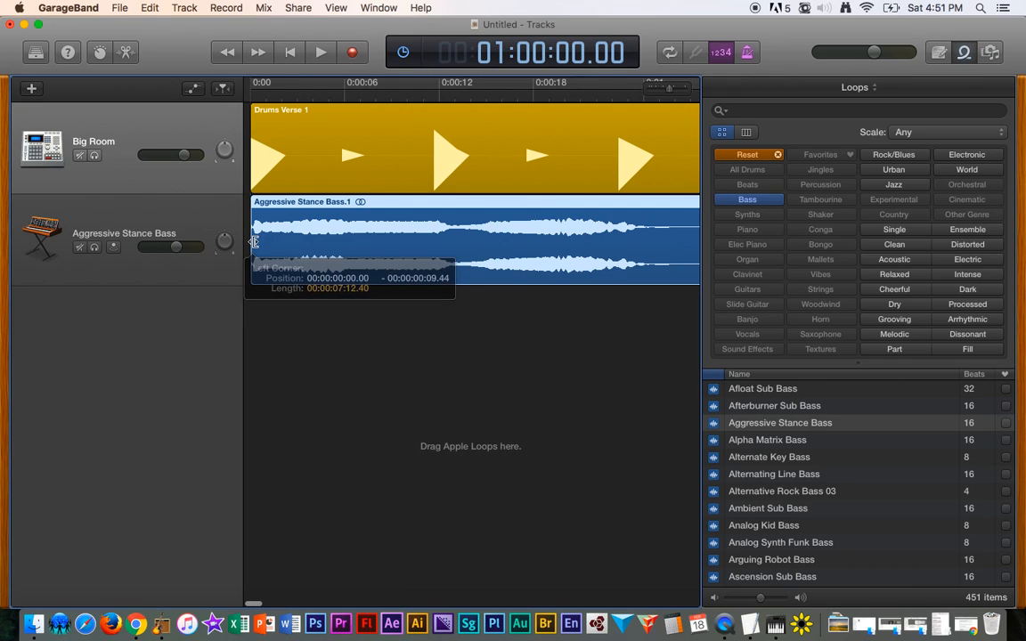
pyautogui.moveTo(251, 175); pyautogui.dragTo(674, 183)
pyautogui.scroll(-5, 612, 188)
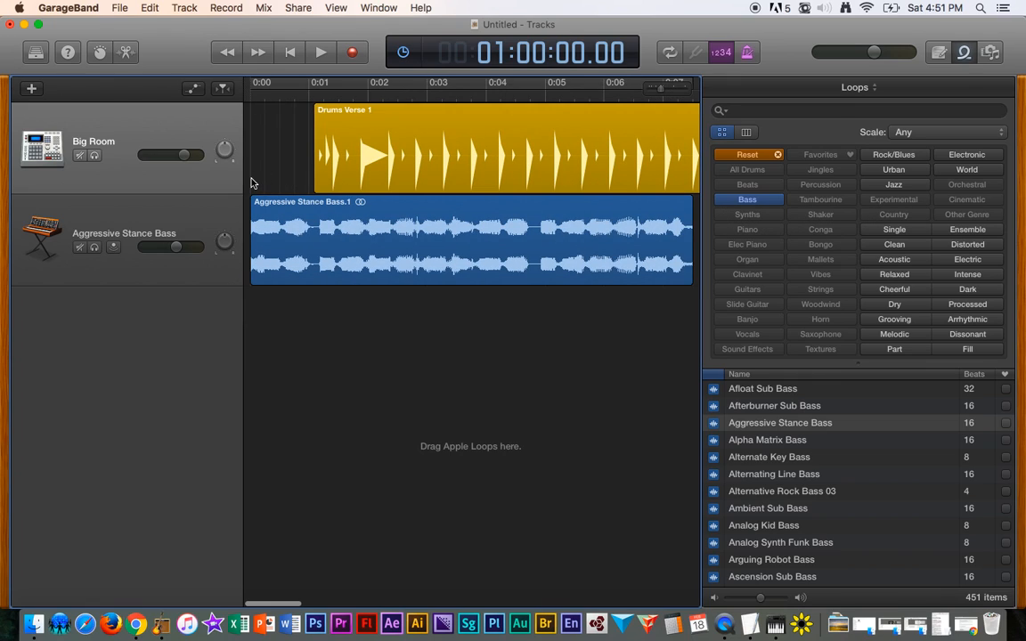
pyautogui.press('space')
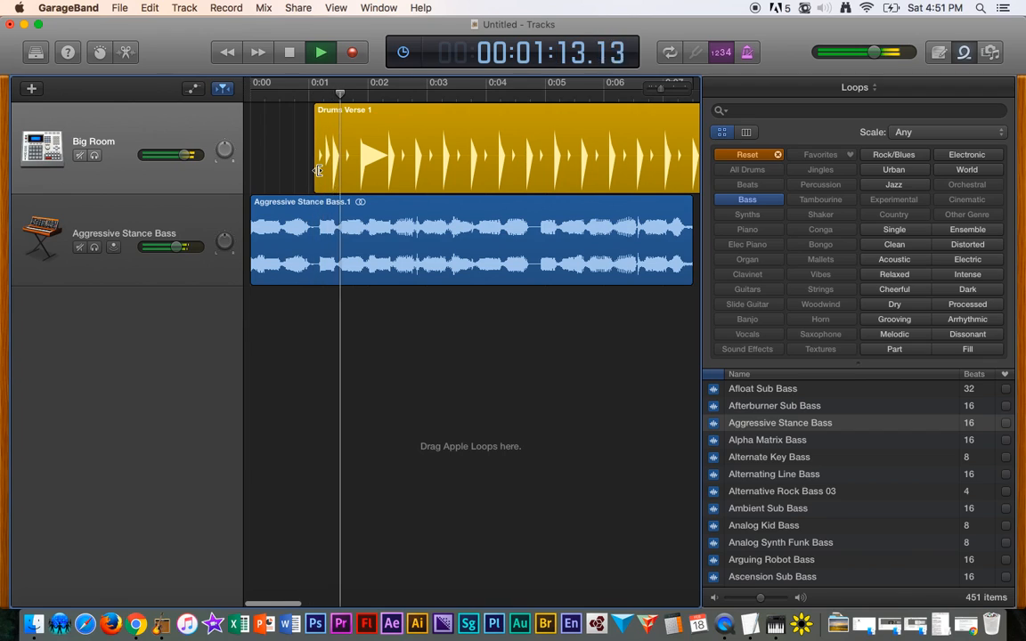
pyautogui.moveTo(318, 170); pyautogui.dragTo(510, 170)
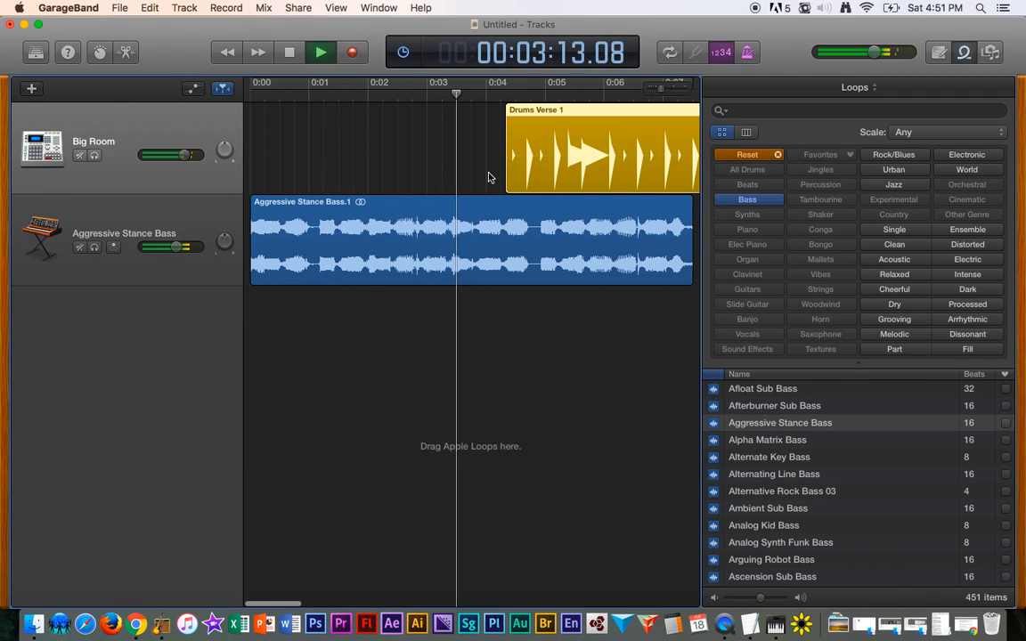
pyautogui.press('space')
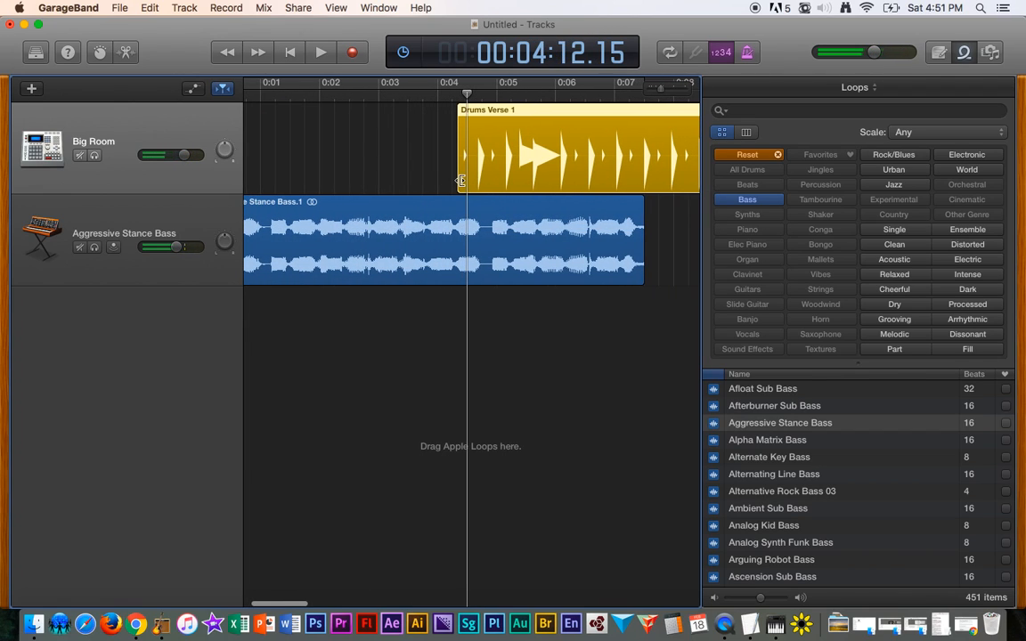
pyautogui.moveTo(459, 178); pyautogui.dragTo(647, 182)
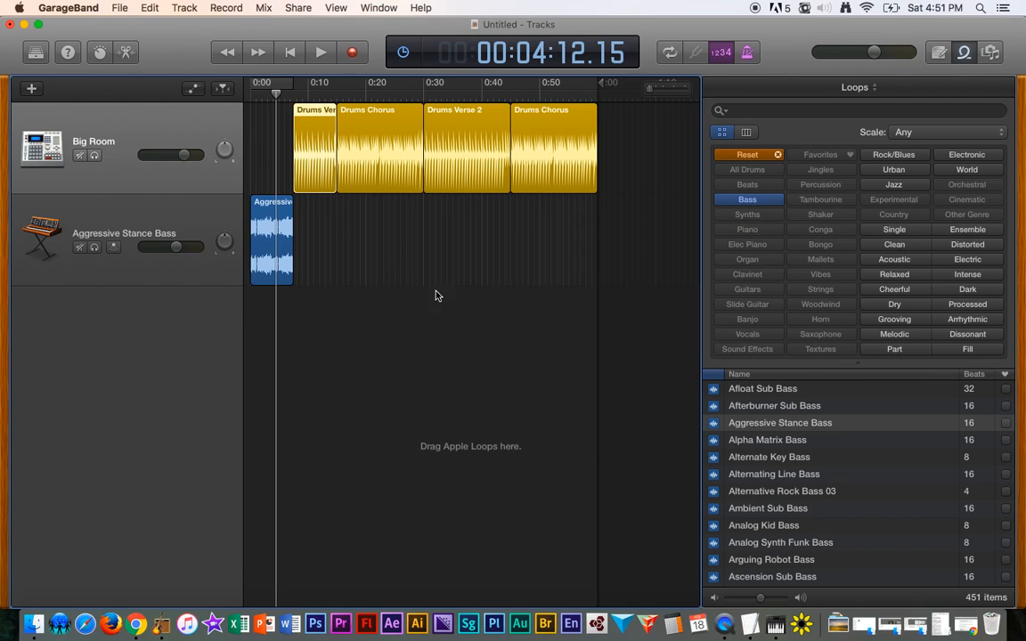
# - Loop the Aggressive Stance Bass region so it runs to the end of Drums Verse 1
pyautogui.click(252, 99)
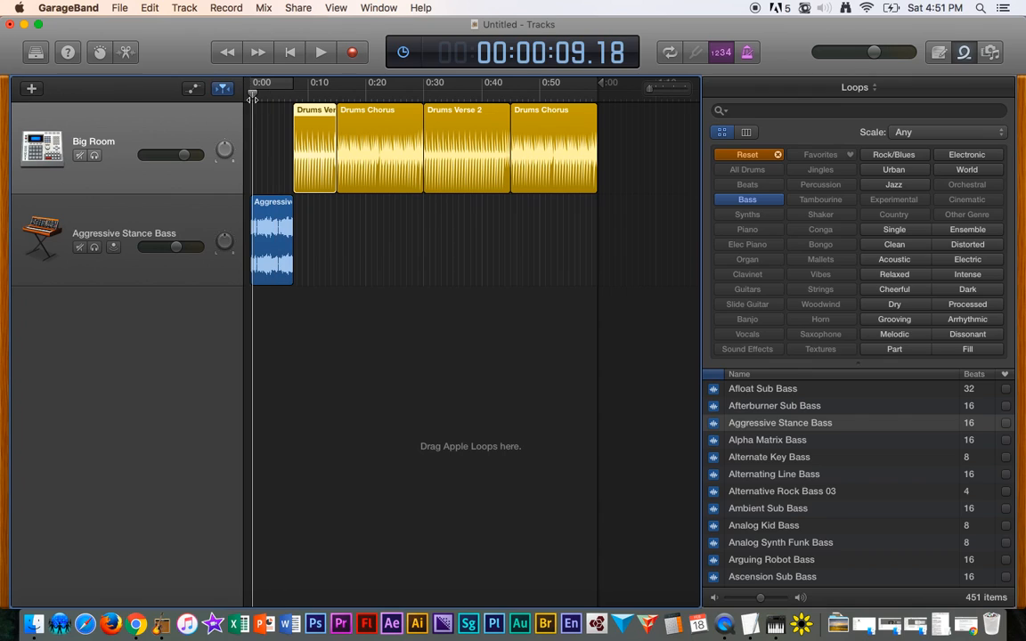
pyautogui.press('space')
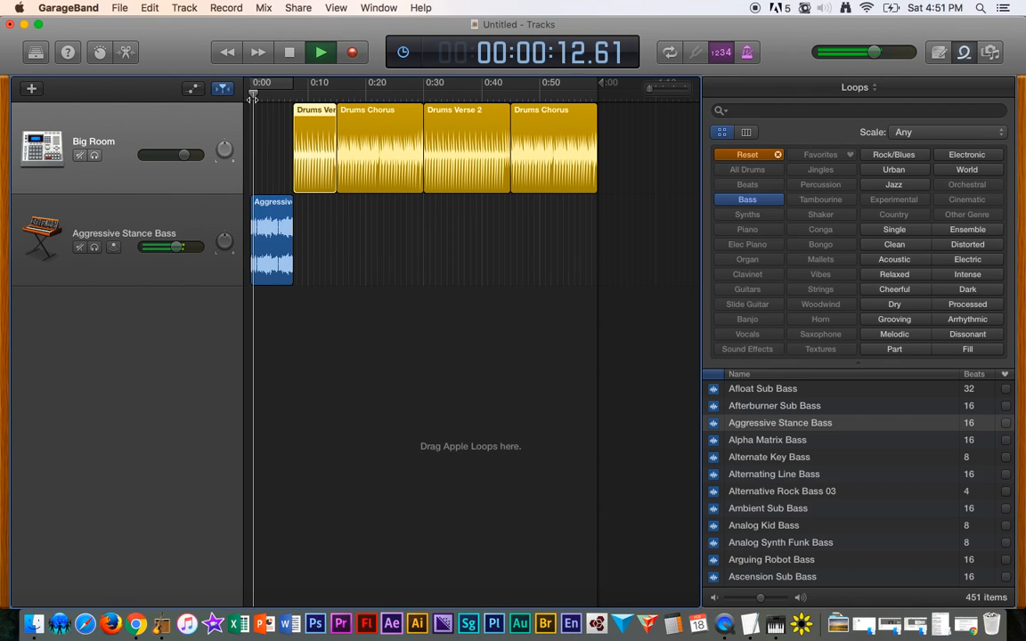
pyautogui.scroll(5, 325, 250)
pyautogui.scroll(-5, 325, 249)
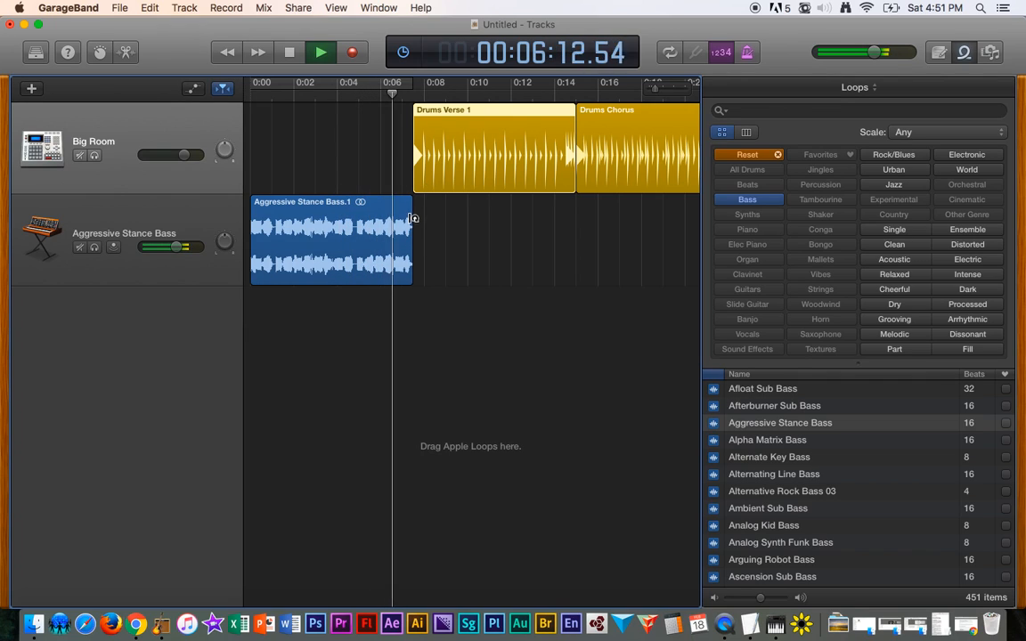
pyautogui.press('space')
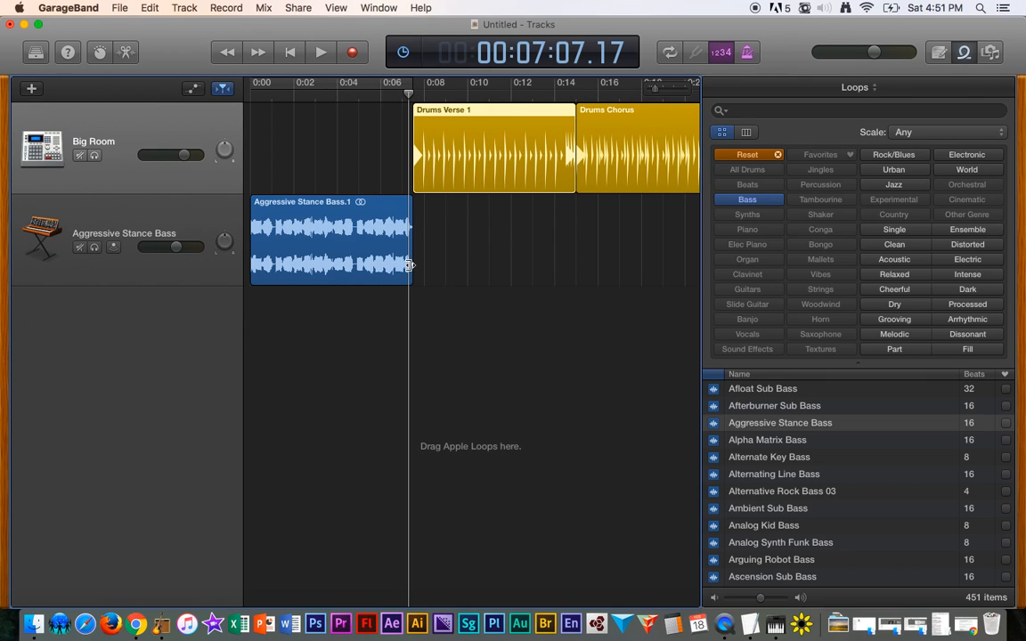
pyautogui.moveTo(411, 265); pyautogui.dragTo(518, 279)
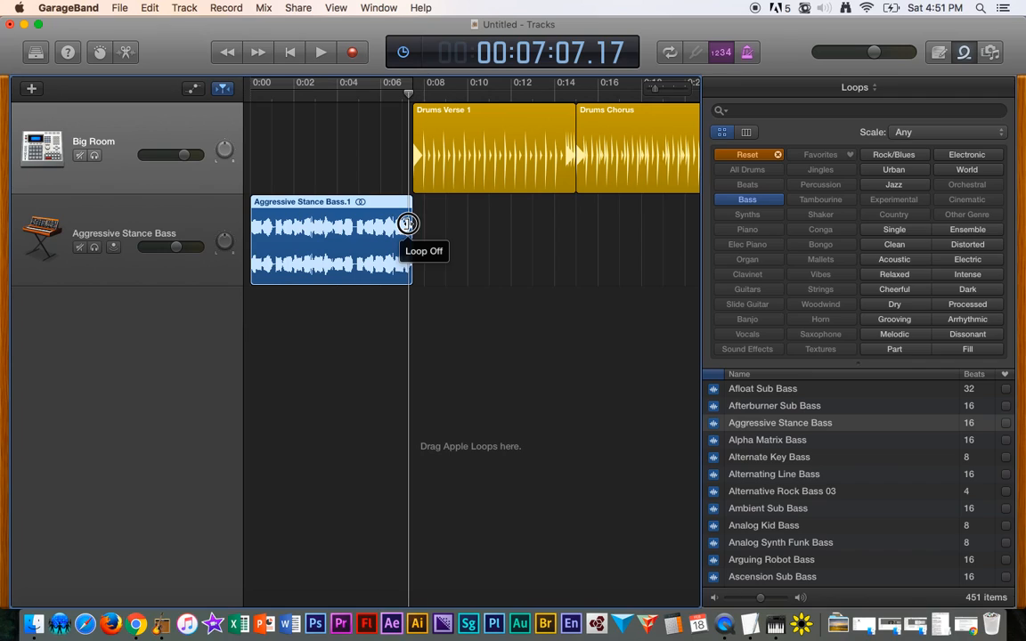
pyautogui.moveTo(411, 223); pyautogui.dragTo(570, 222)
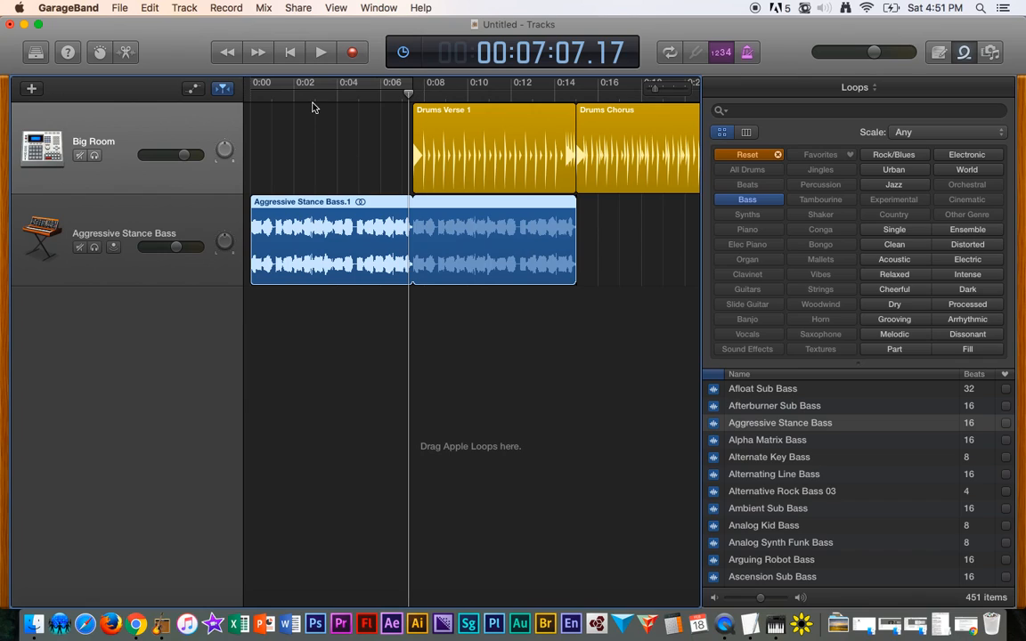
# - Extend the bass loop through the Drums Chorus up to the start of Drums Verse 2
pyautogui.click(339, 99)
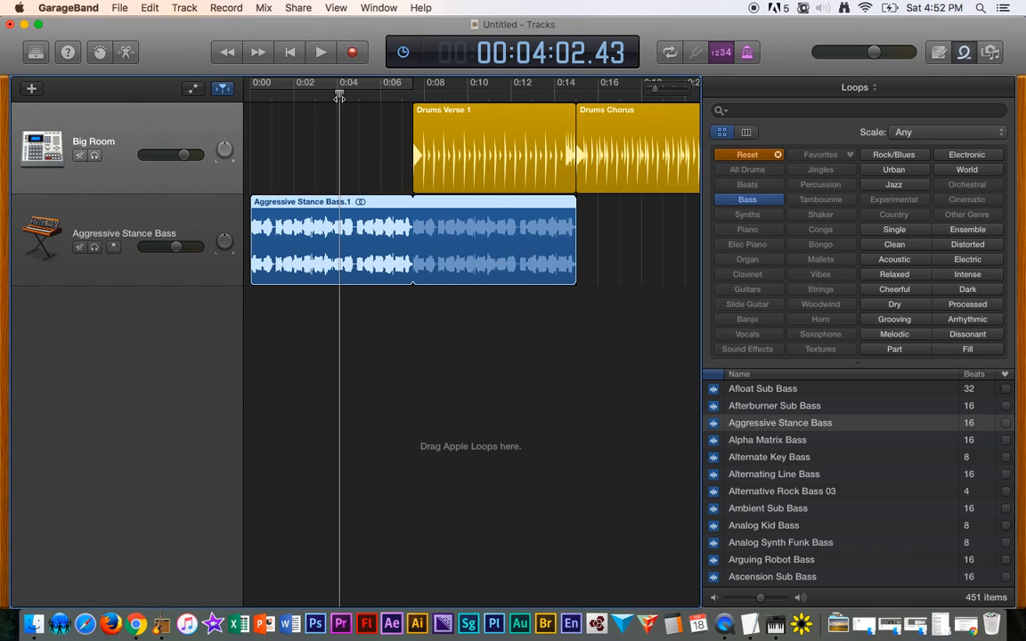
pyautogui.press('space')
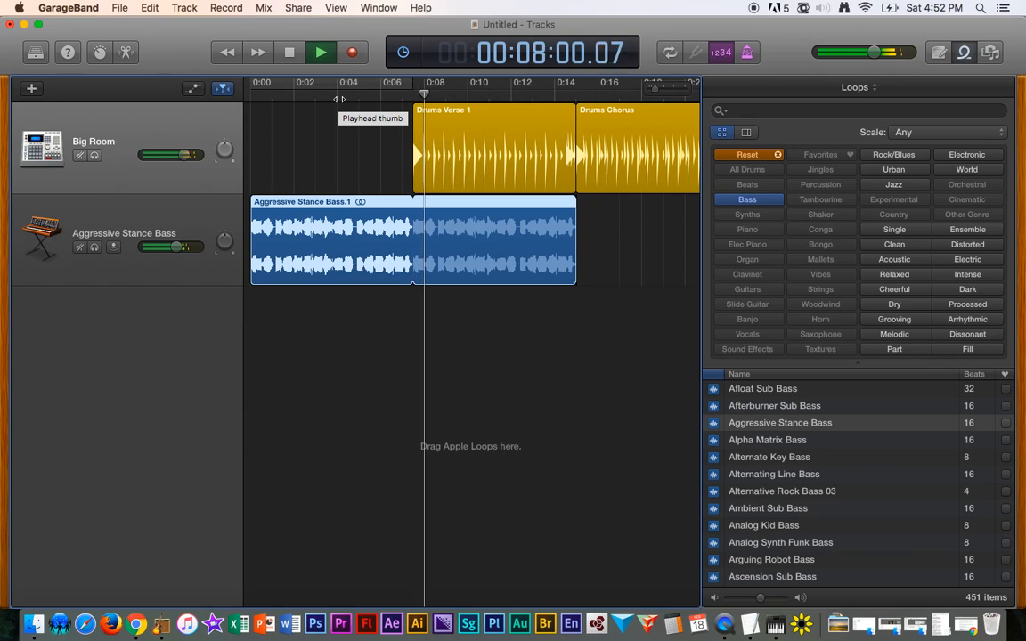
pyautogui.scroll(-5, 545, 318)
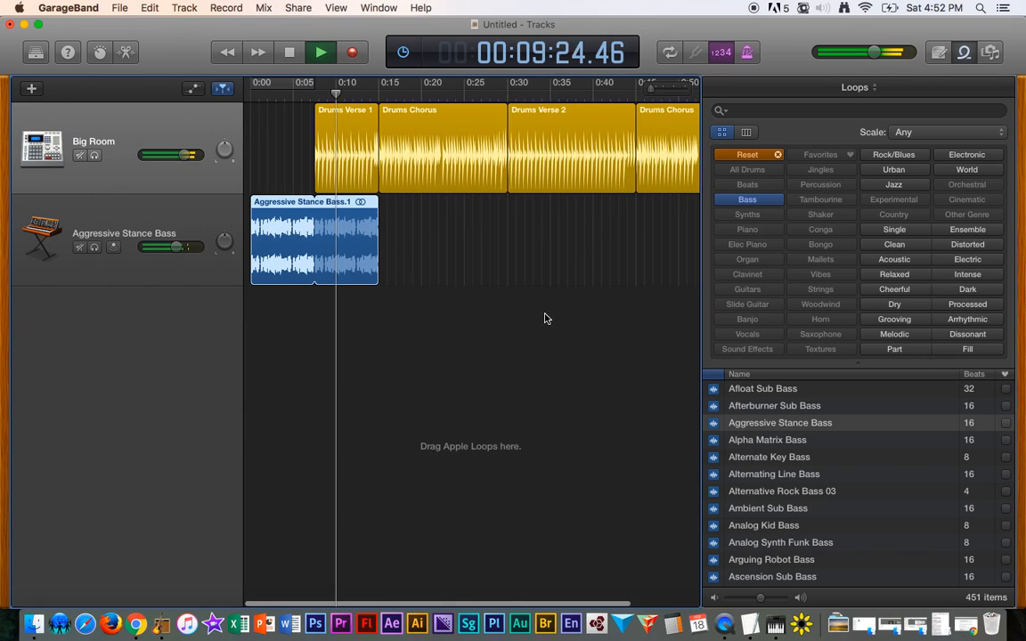
pyautogui.scroll(-1, 545, 318)
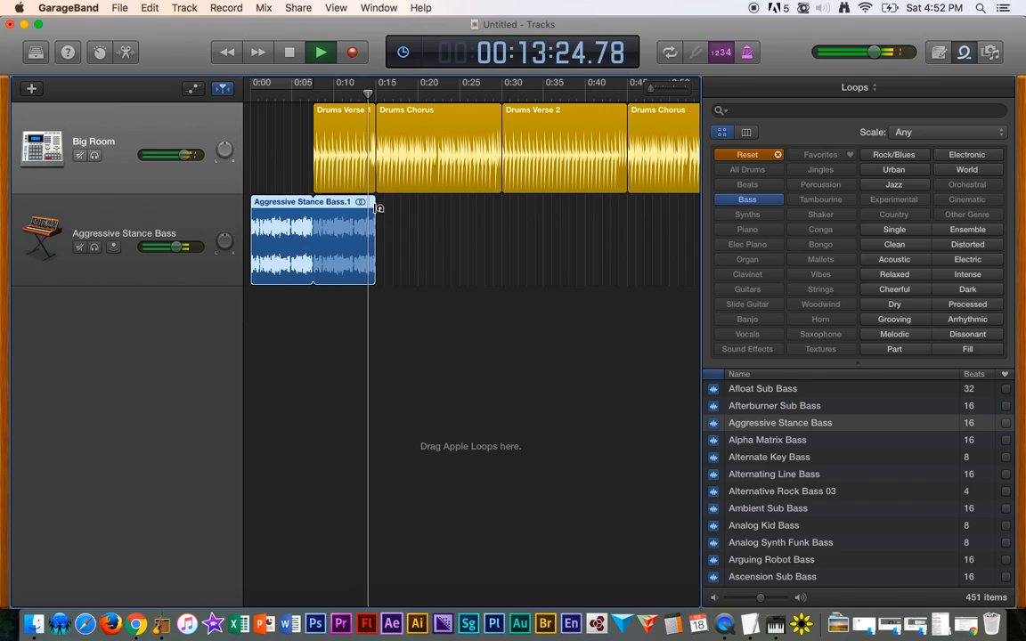
pyautogui.press('space')
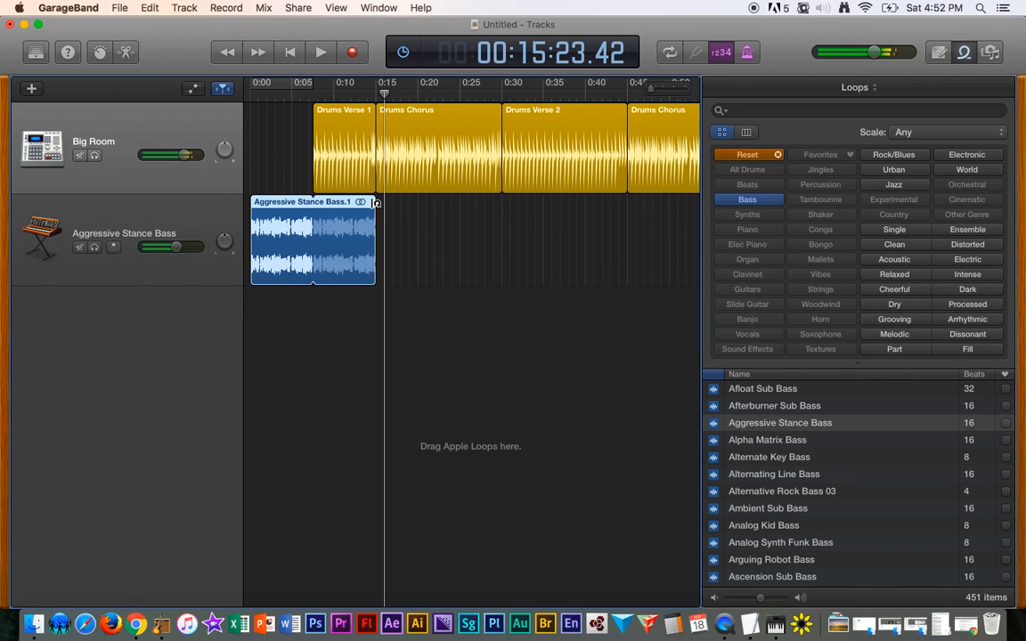
pyautogui.moveTo(378, 203); pyautogui.dragTo(491, 200)
pyautogui.click(370, 93)
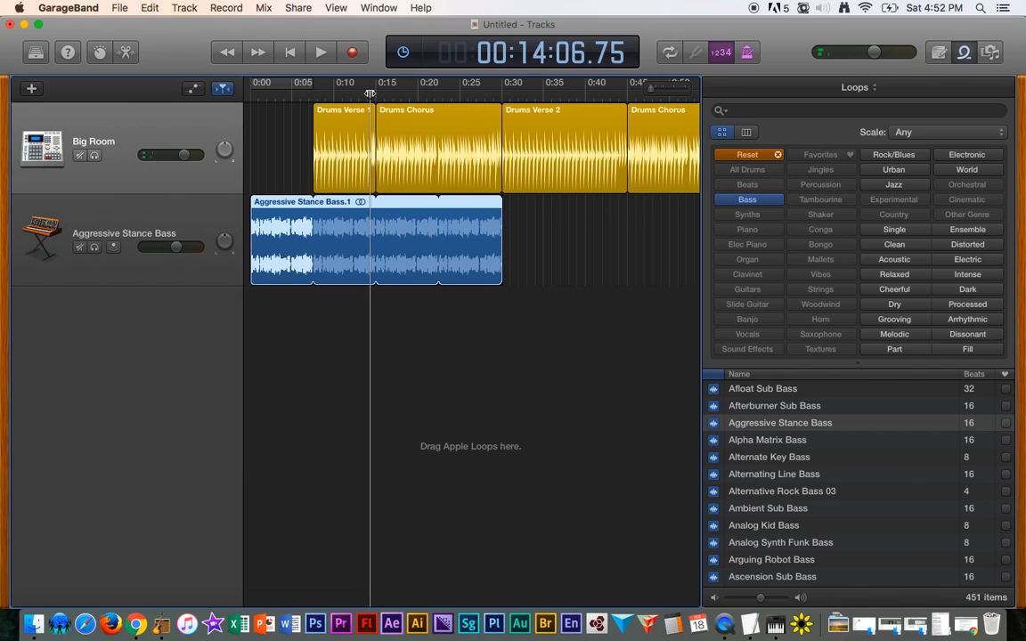
# - Shorten the Aggressive Stance Bass region so it ends where Drums Verse 1 ends
pyautogui.press('space')
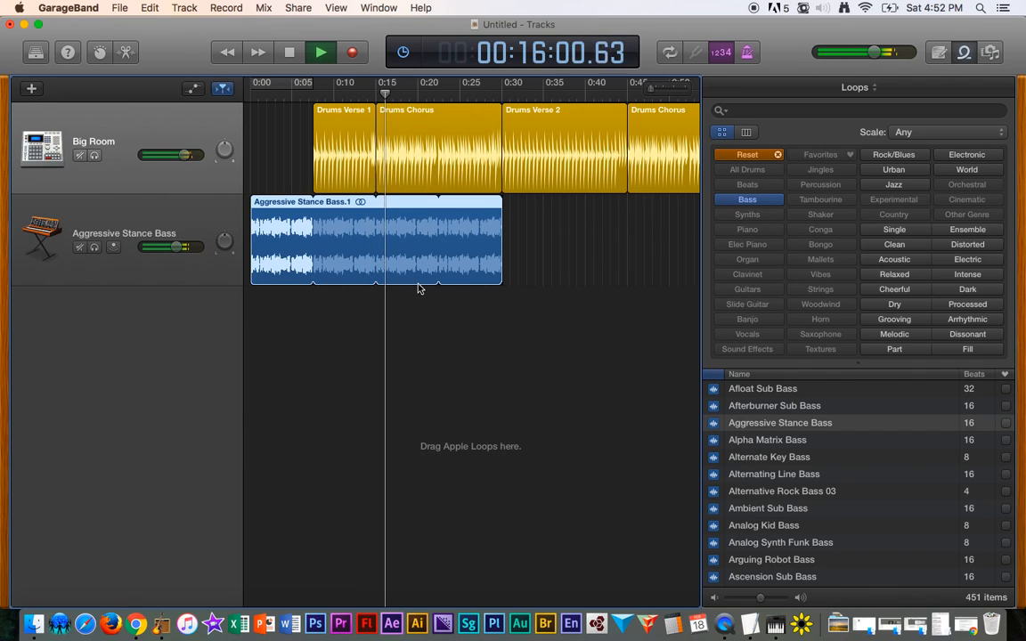
pyautogui.press('space')
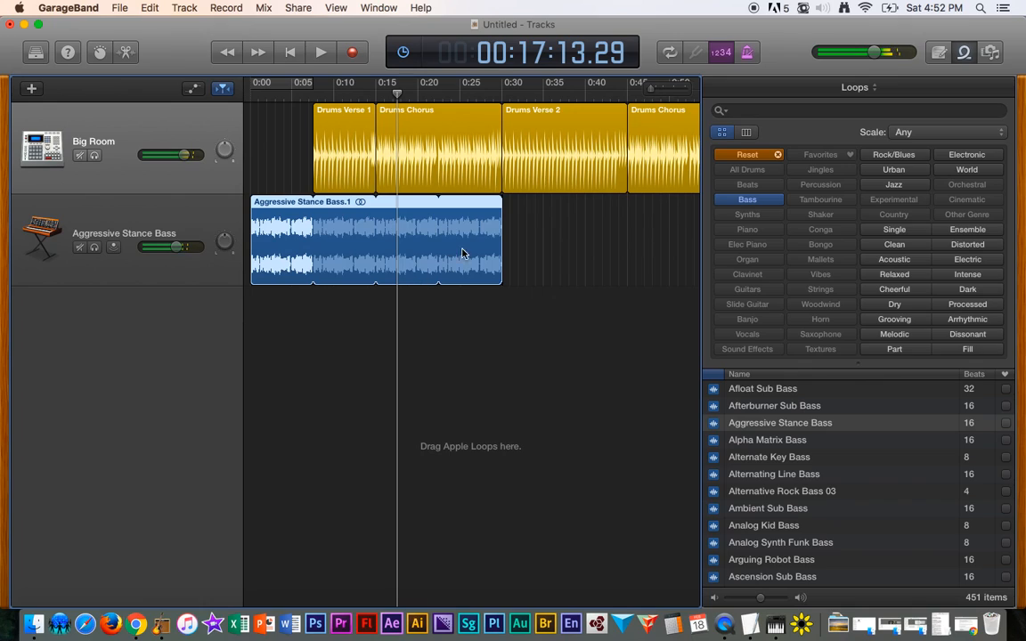
pyautogui.moveTo(504, 203); pyautogui.dragTo(375, 203)
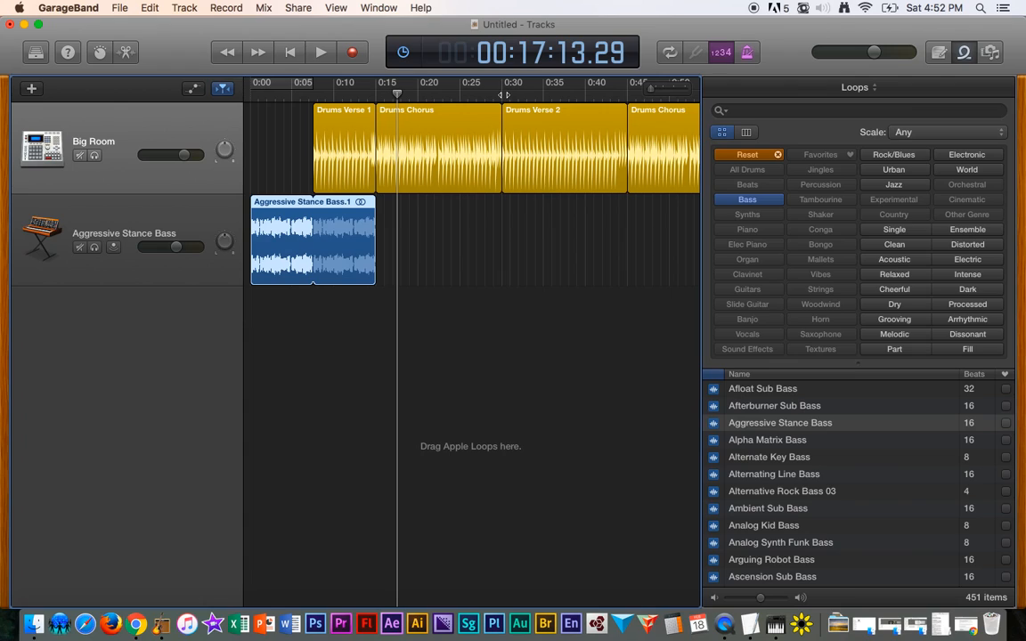
# - Paste a copy of the bass region at the start of Drums Verse 2 and play it back
pyautogui.click(503, 94)
pyautogui.click(187, 225)
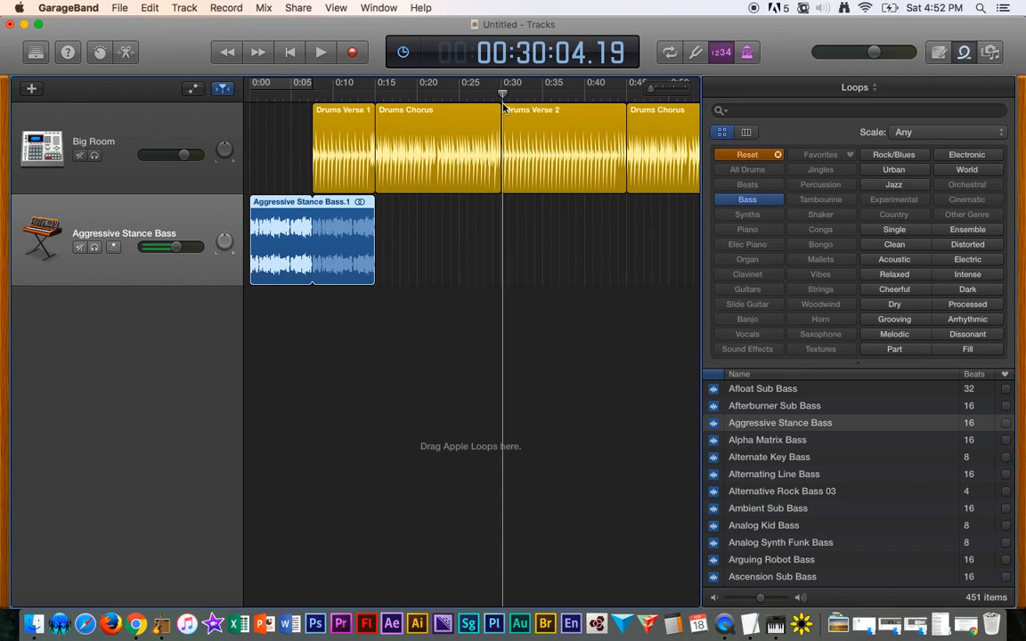
pyautogui.press('super+v')
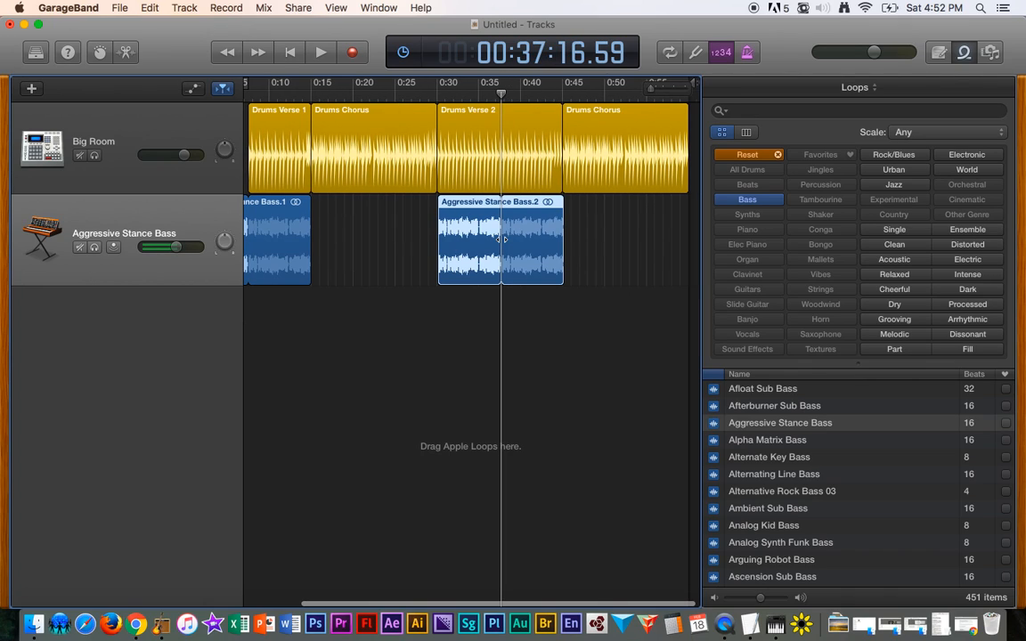
pyautogui.click(437, 95)
pyautogui.press('space')
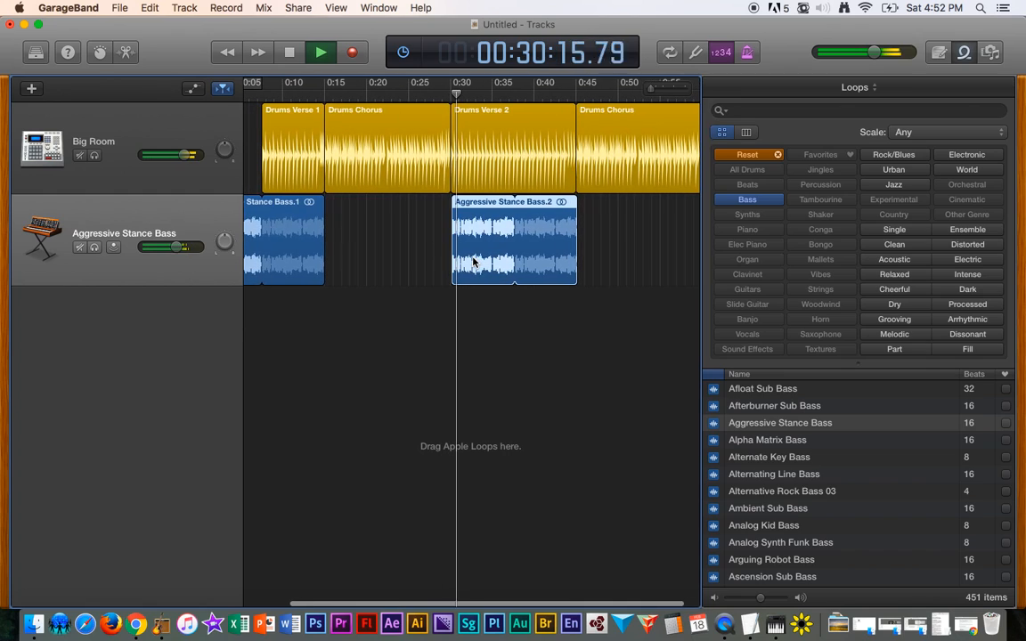
pyautogui.press('space')
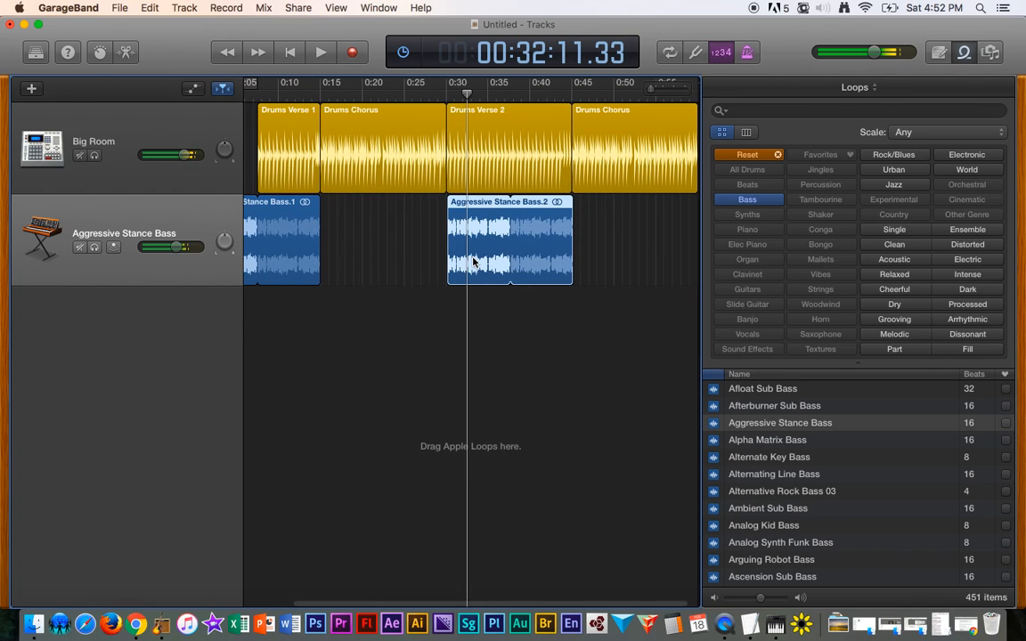
# - Align the start of the pasted bass region exactly with the start of Drums Verse 2
pyautogui.press('super+Right')
pyautogui.press('super+Right')
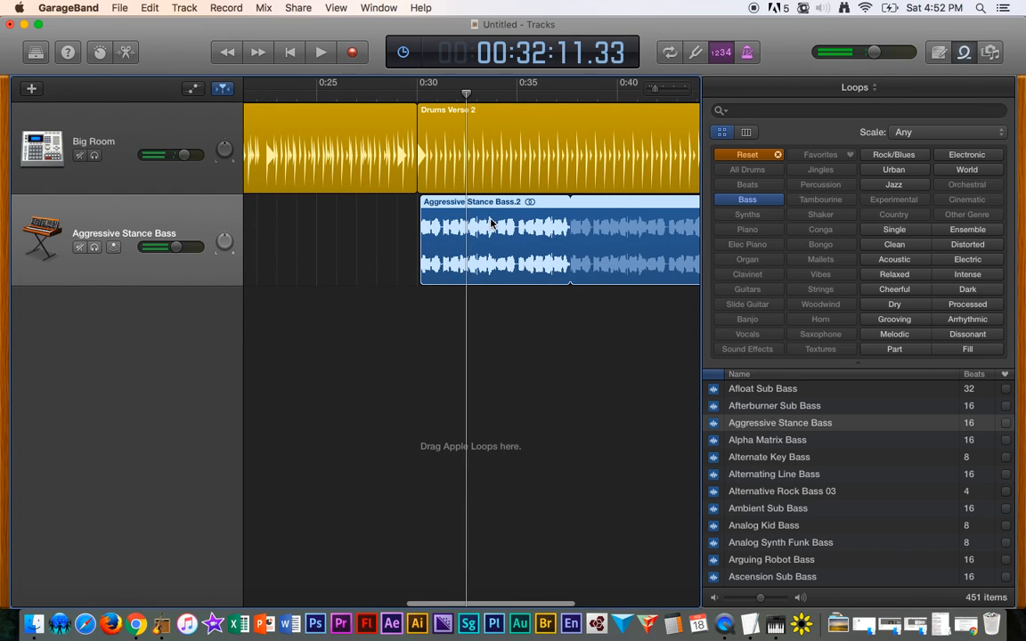
pyautogui.hscroll(-10, 436, 248)
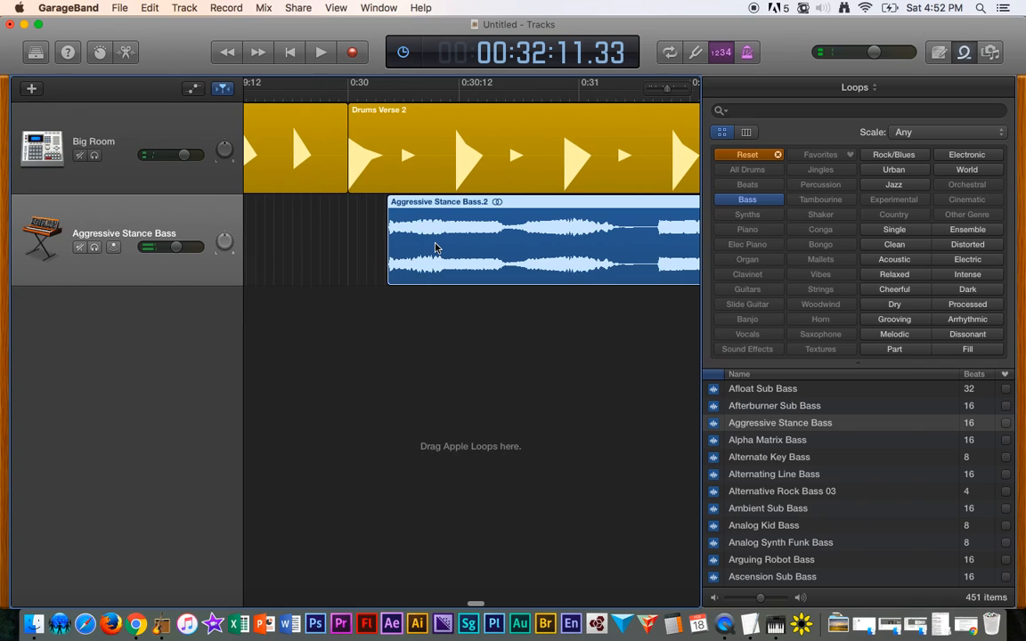
pyautogui.moveTo(427, 208); pyautogui.dragTo(389, 206)
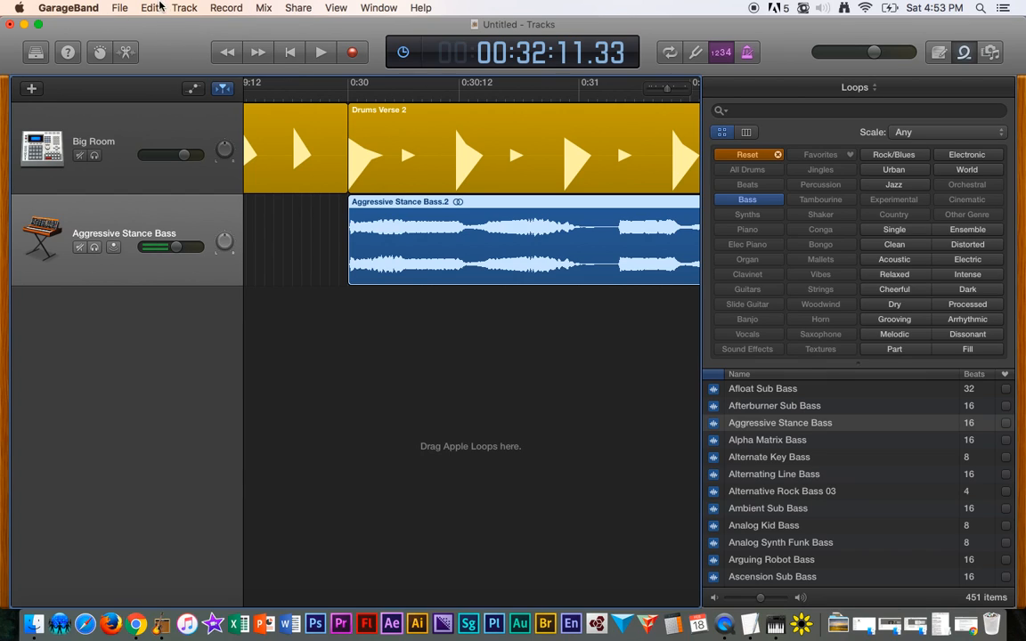
pyautogui.click(119, 8)
pyautogui.moveTo(149, 10)
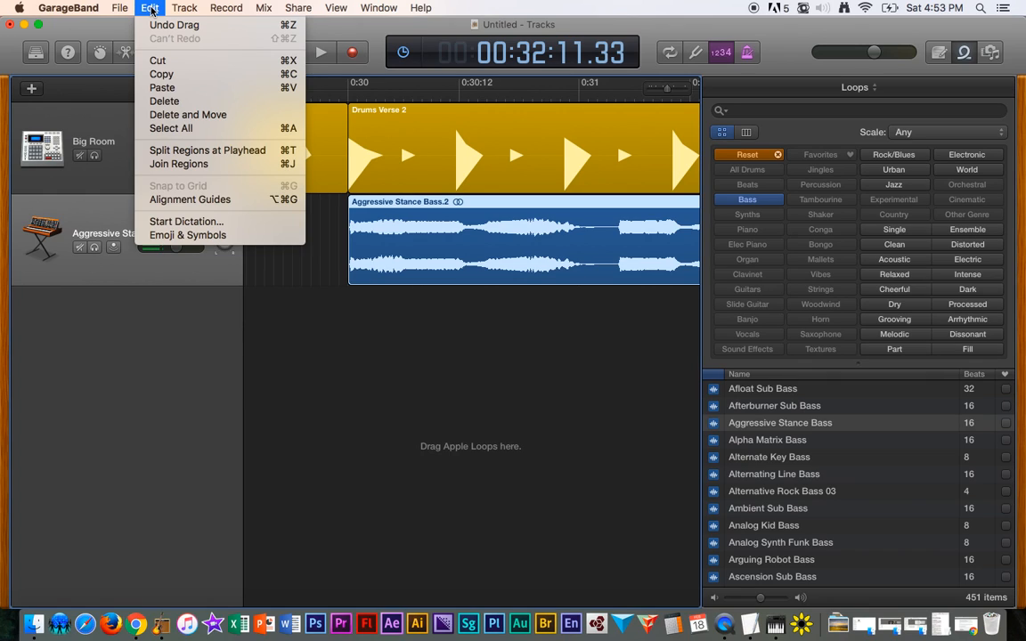
pyautogui.click(208, 186)
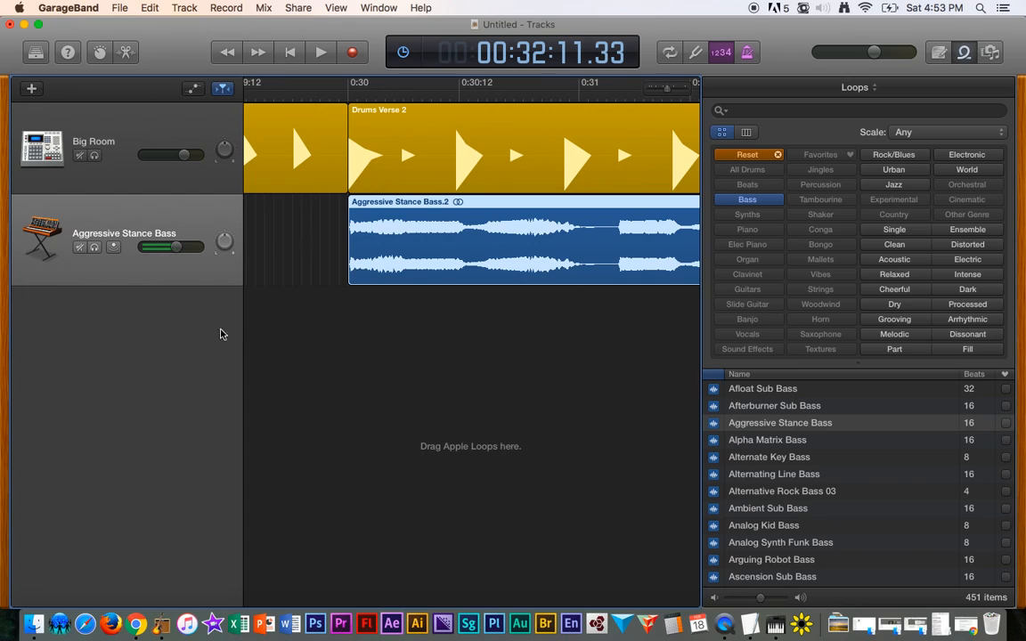
pyautogui.click(404, 415)
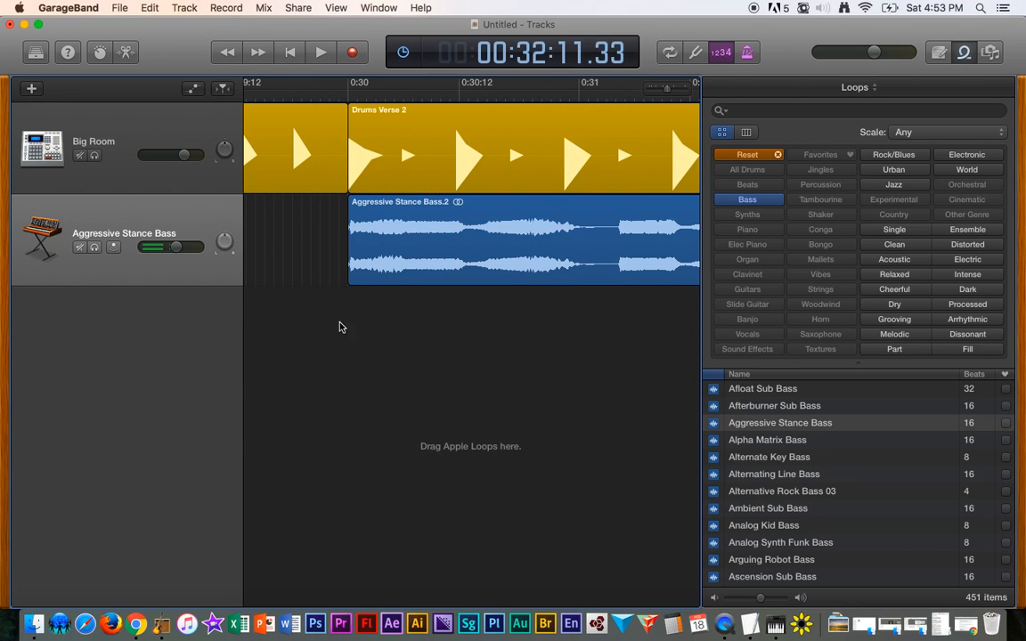
pyautogui.click(436, 425)
pyautogui.click(183, 9)
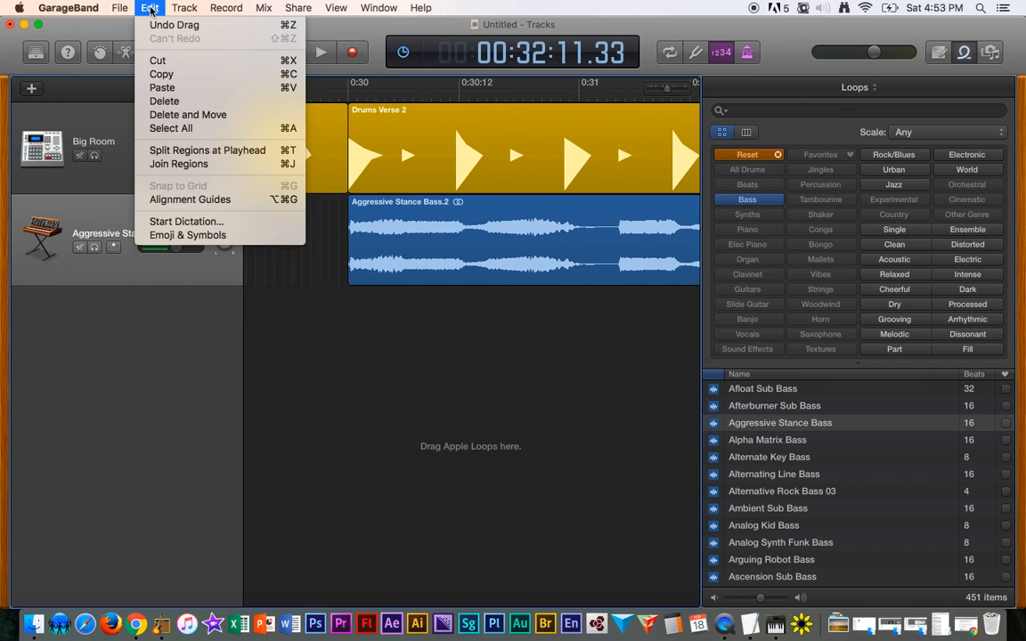
pyautogui.click(150, 10)
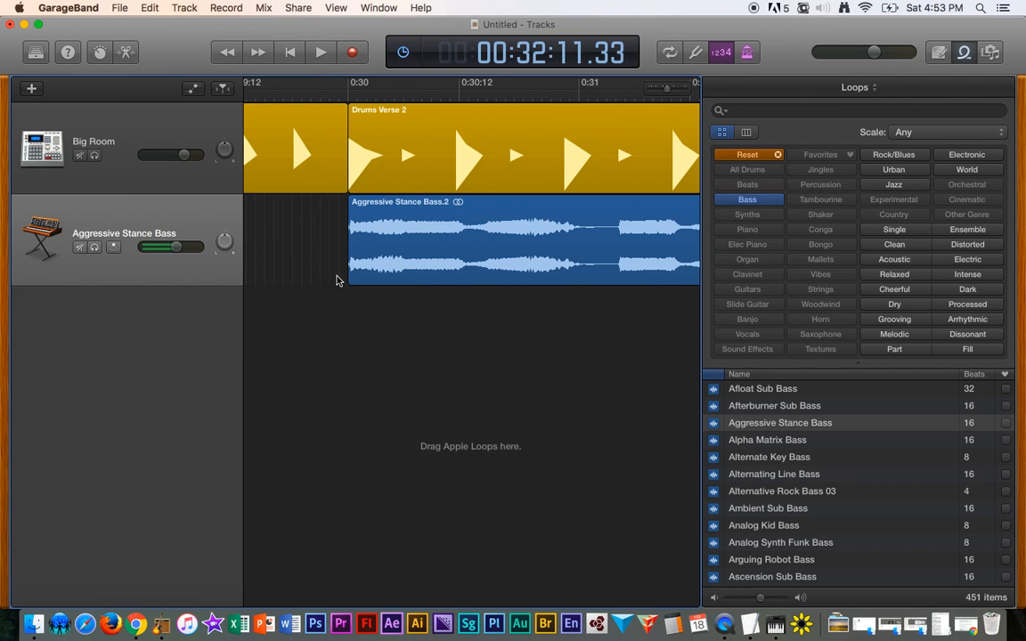
pyautogui.click(373, 247)
pyautogui.click(150, 8)
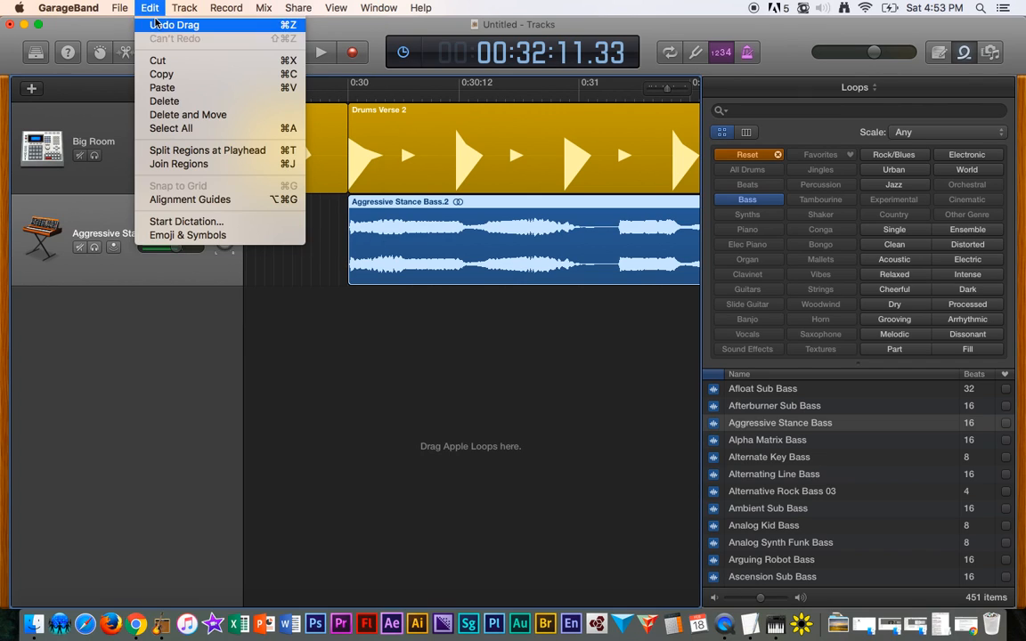
pyautogui.click(339, 318)
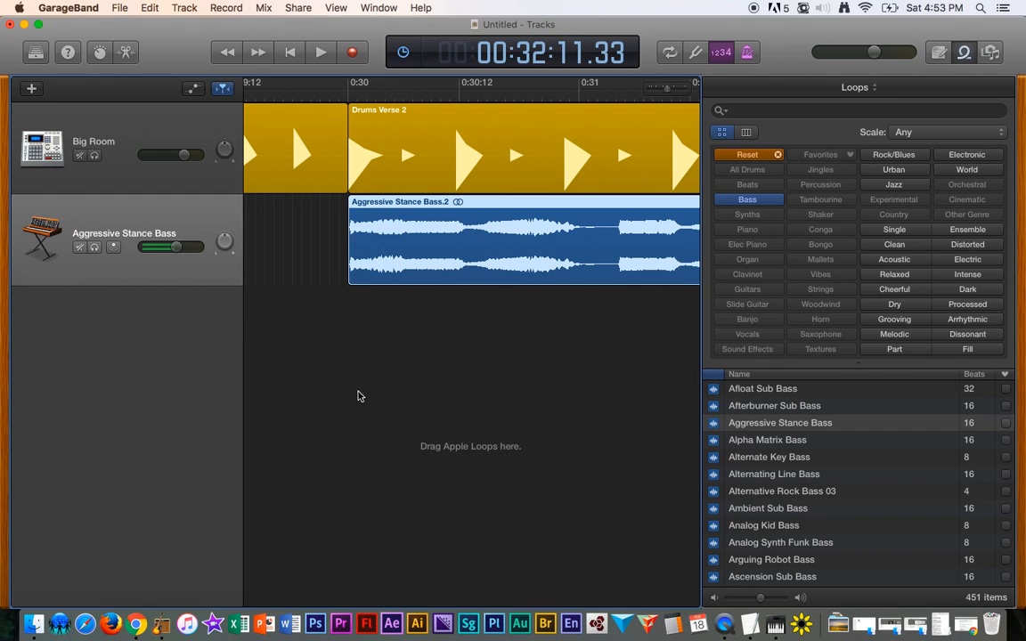
# - Play back the Drums Verse 2 section together with the pasted bass region
pyautogui.hscroll(10, 547, 250)
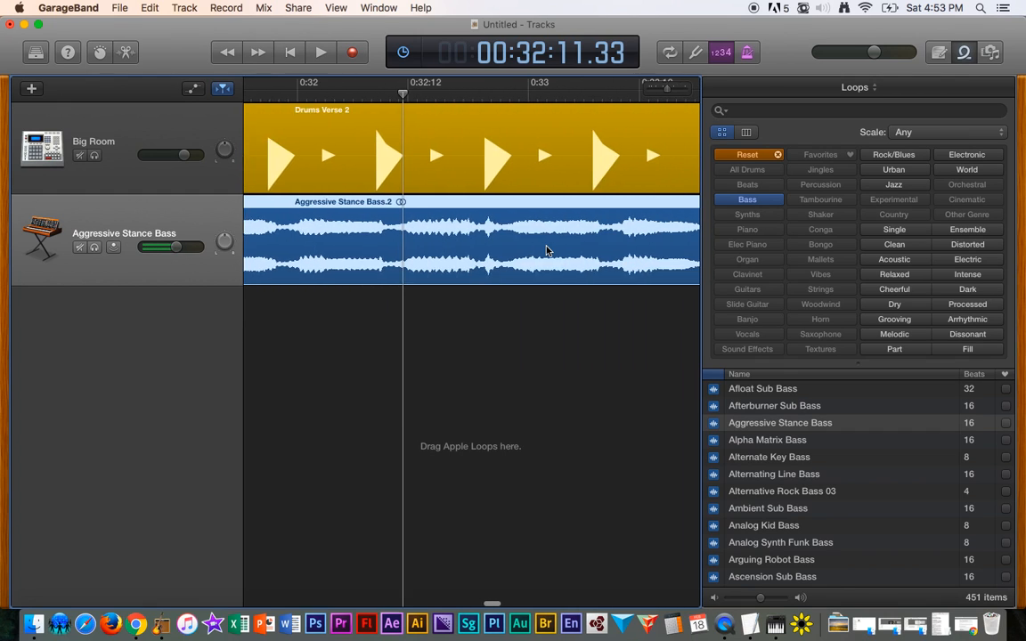
pyautogui.hscroll(10, 547, 251)
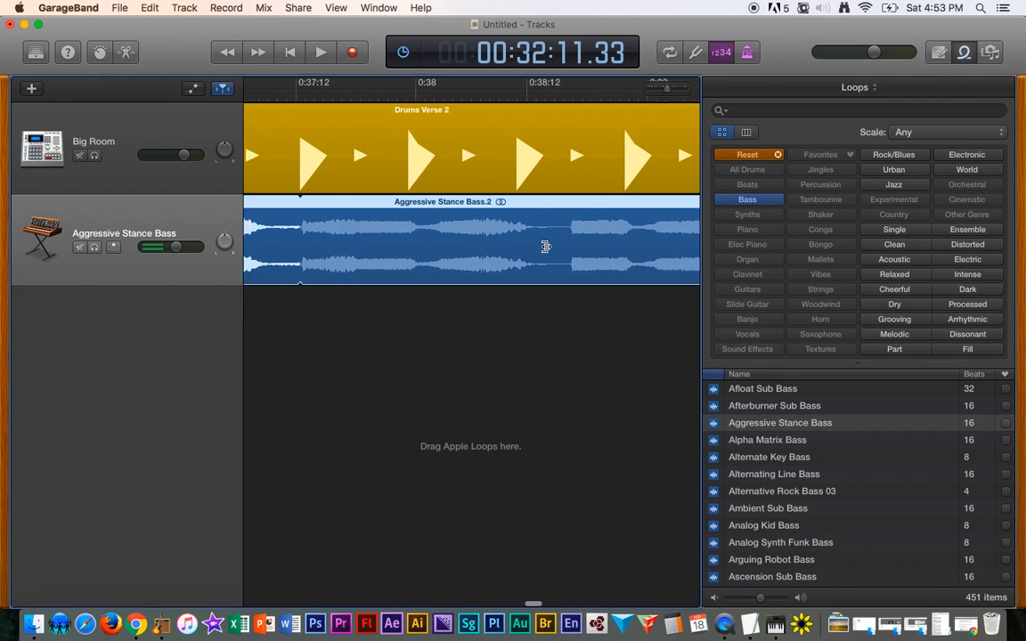
pyautogui.scroll(-5, 547, 250)
pyautogui.hscroll(-15, 547, 250)
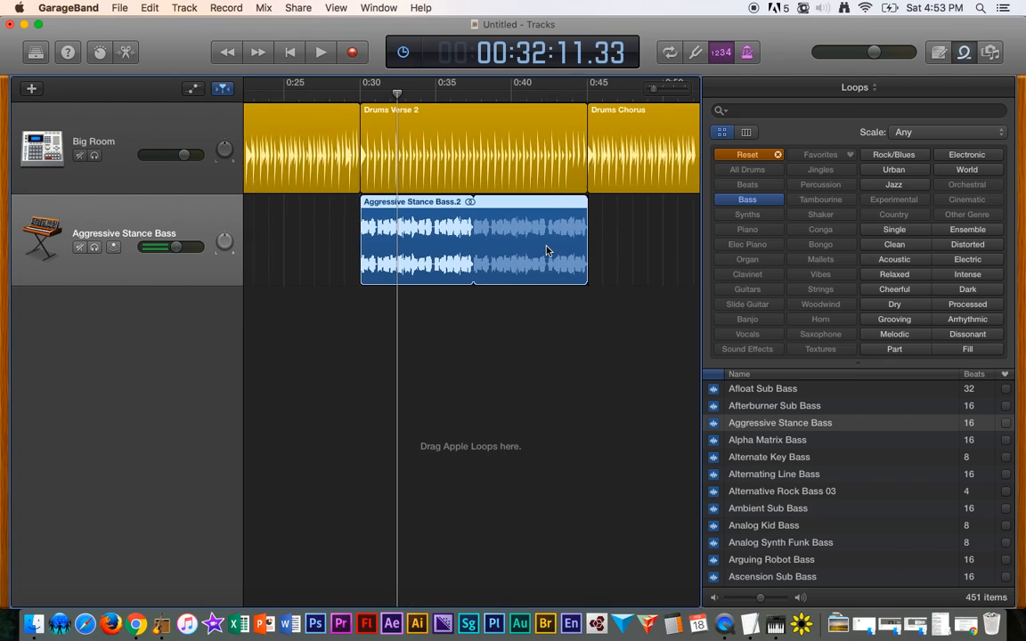
pyautogui.click(342, 90)
pyautogui.press('space')
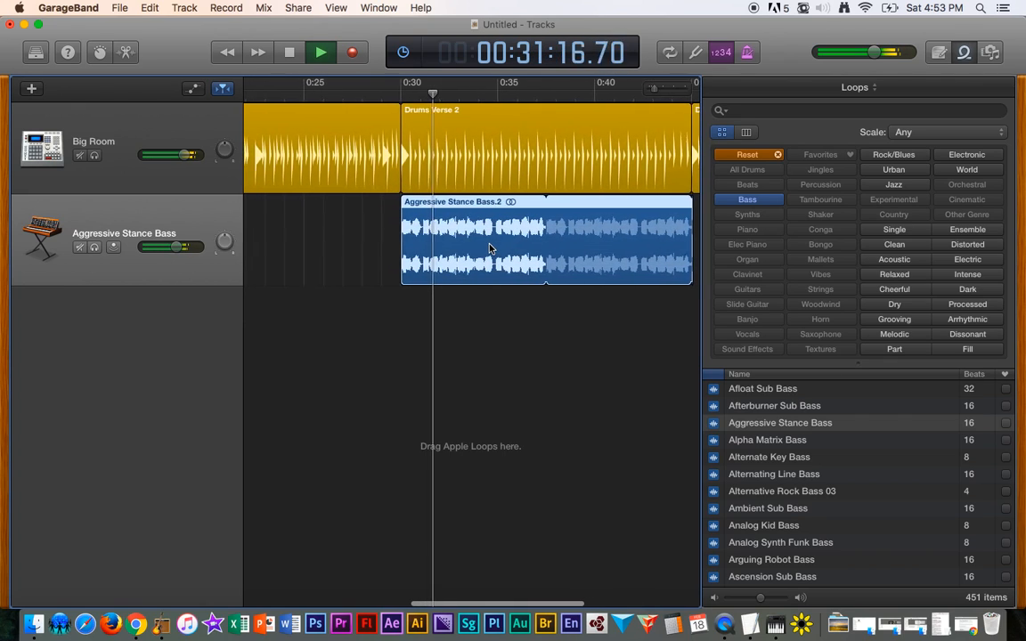
pyautogui.scroll(-5, 488, 249)
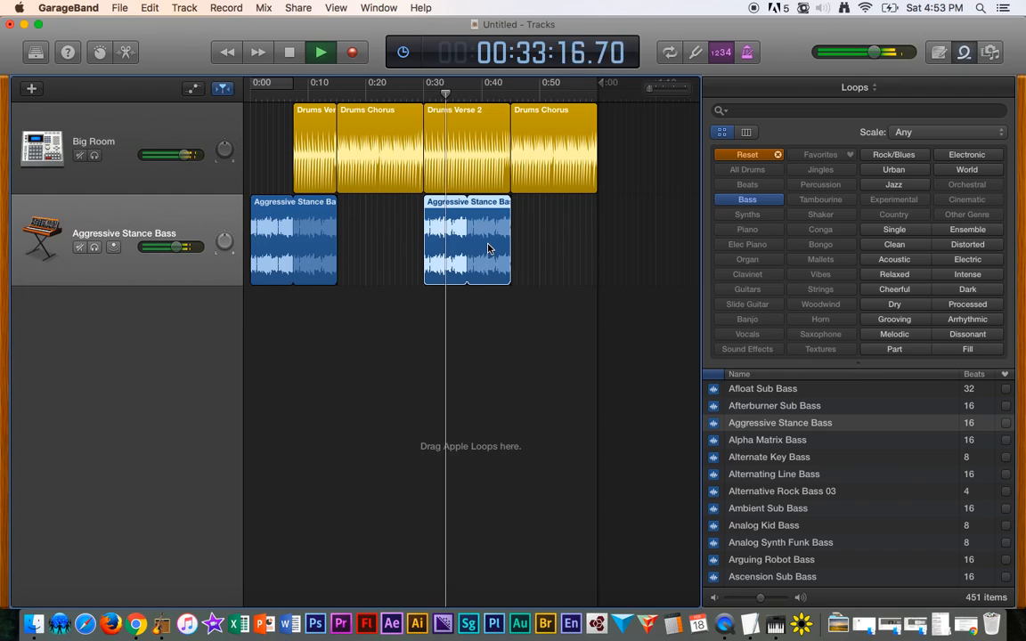
pyautogui.press('space')
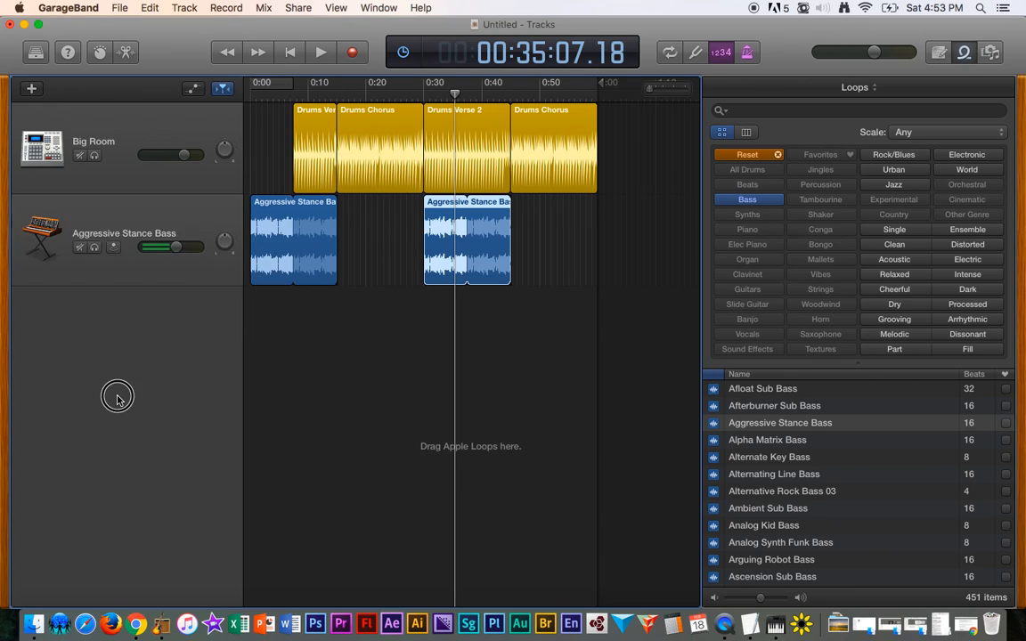
# - Audition bass loops one after another from the top of the loop browser list
pyautogui.click(789, 441)
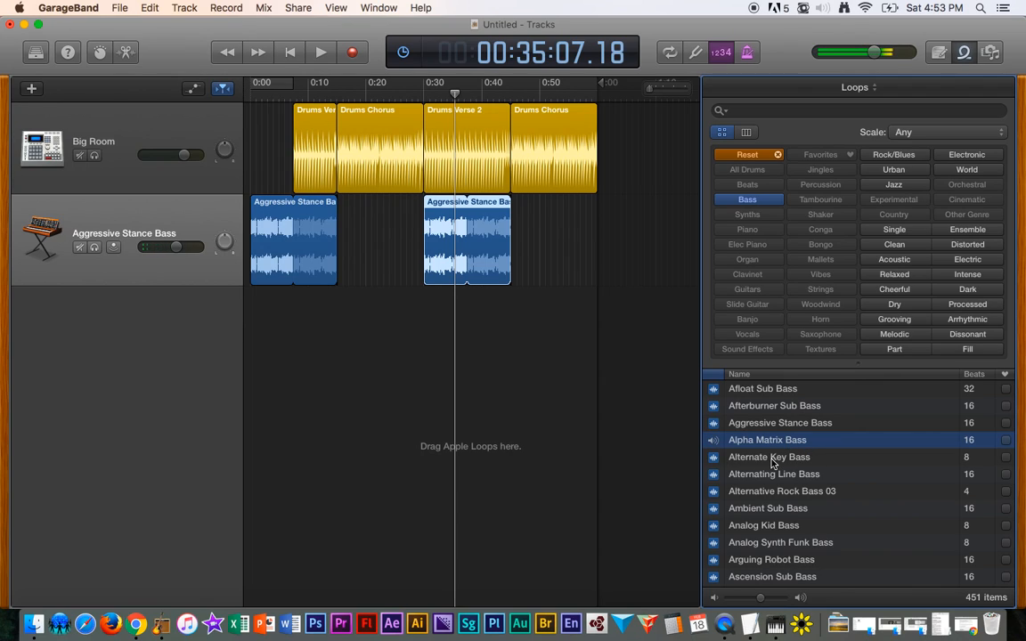
pyautogui.click(772, 458)
pyautogui.click(804, 472)
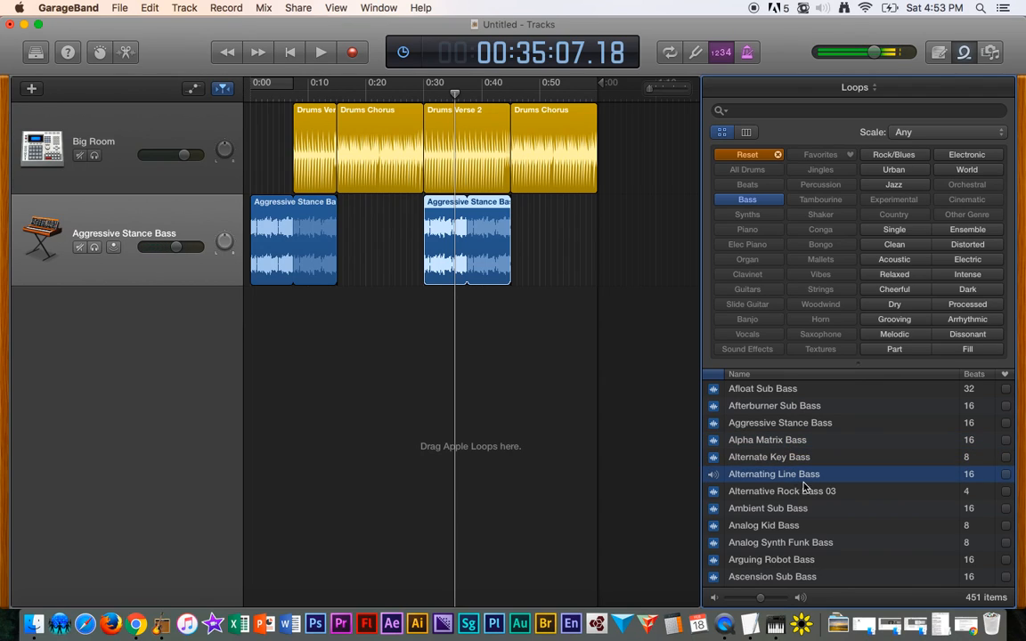
pyautogui.click(771, 492)
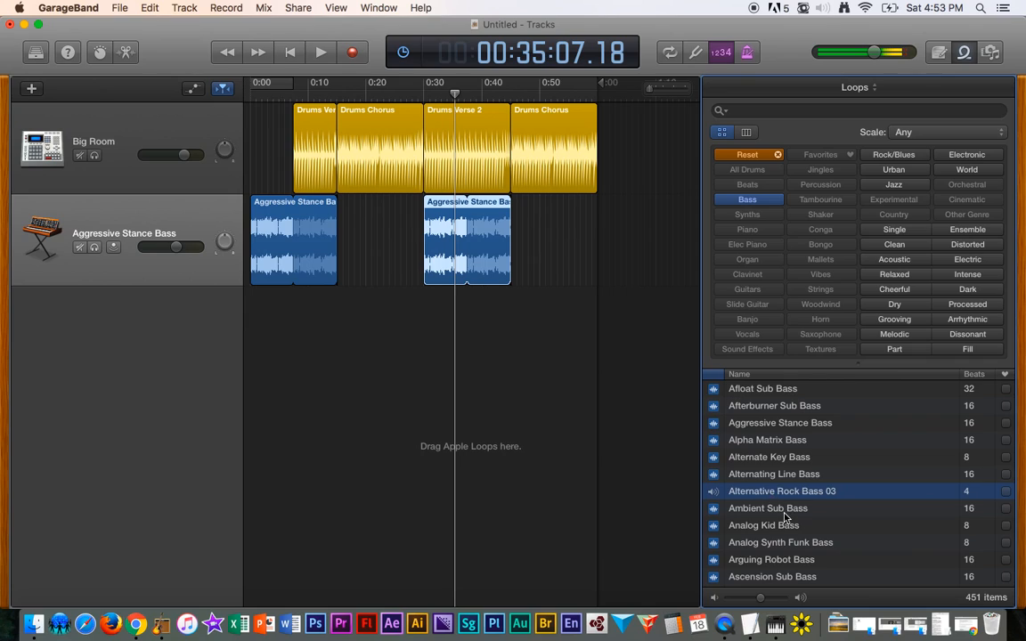
pyautogui.click(783, 510)
pyautogui.scroll(-3, 795, 524)
pyautogui.click(778, 508)
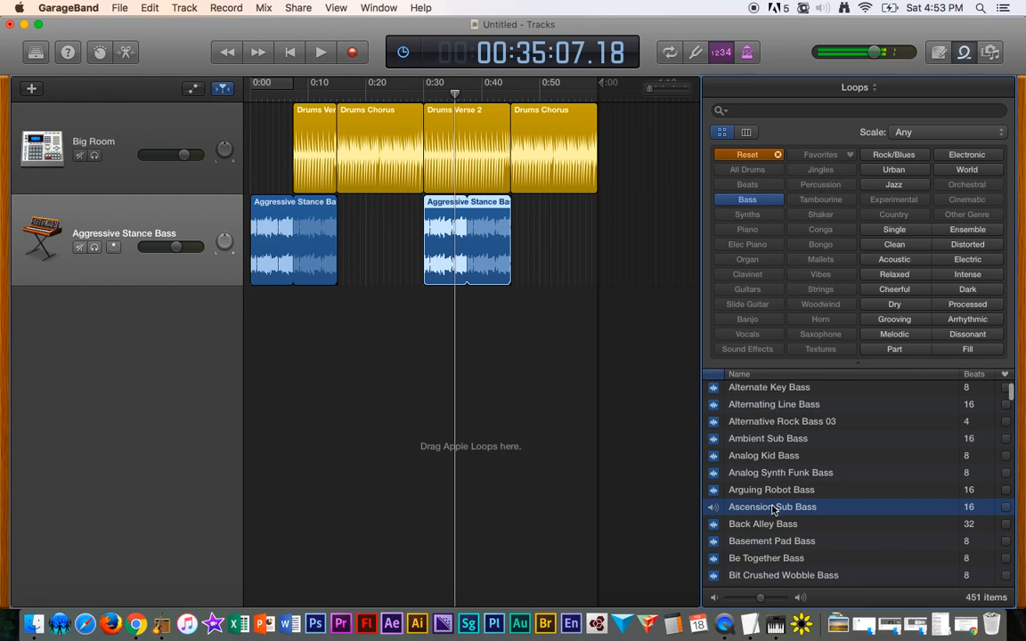
pyautogui.scroll(-5, 808, 510)
pyautogui.click(767, 460)
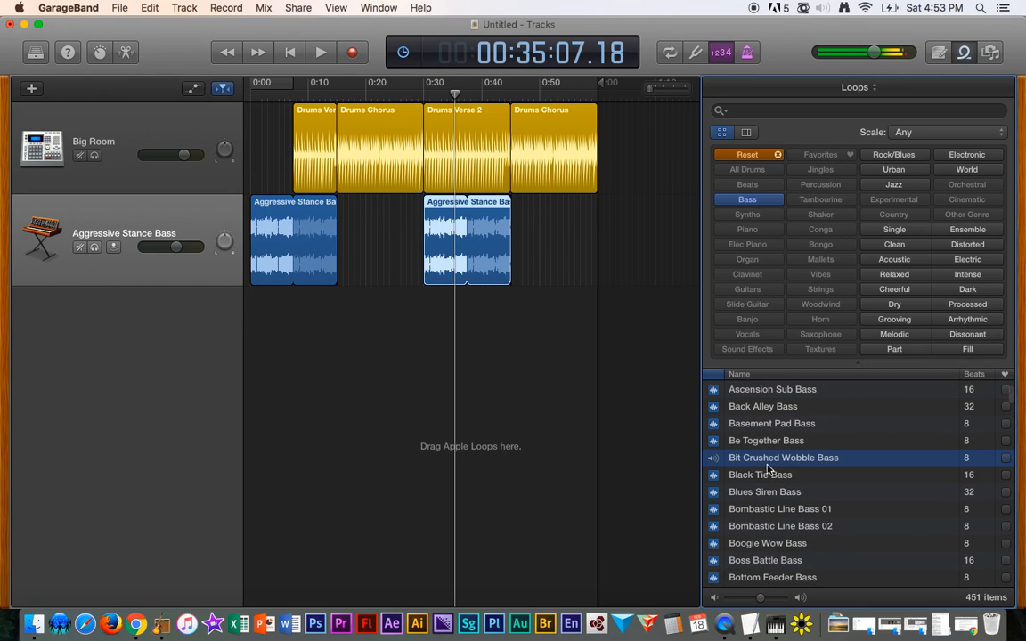
pyautogui.click(768, 481)
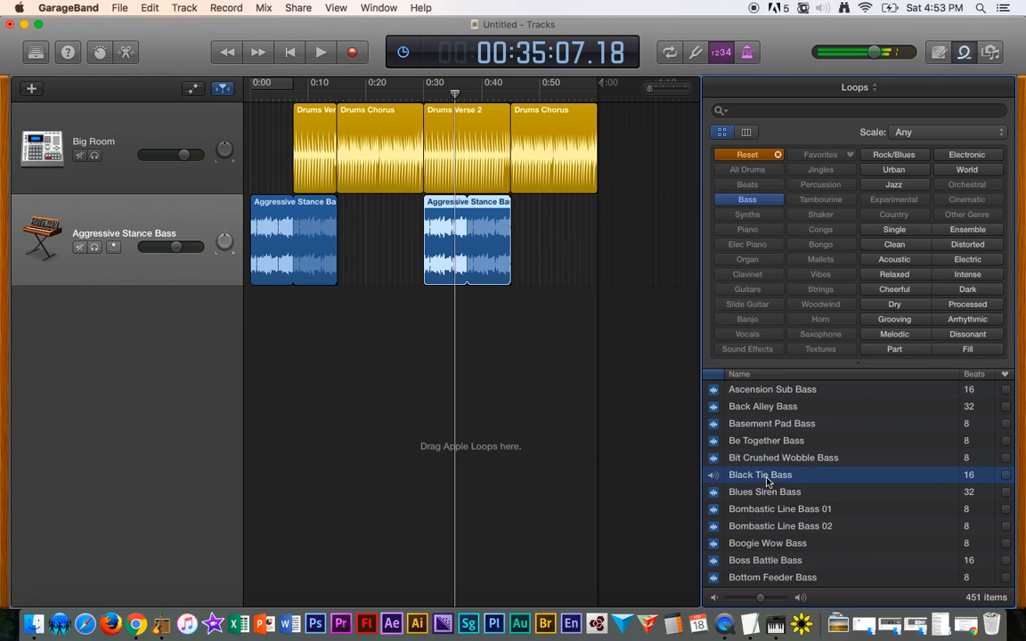
pyautogui.click(800, 514)
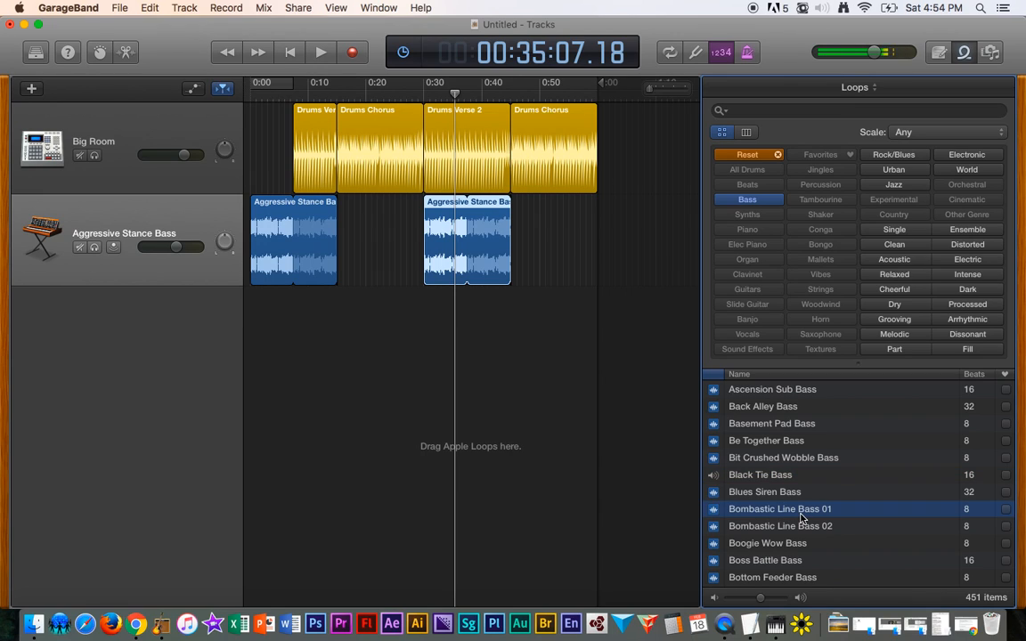
pyautogui.scroll(-4, 789, 490)
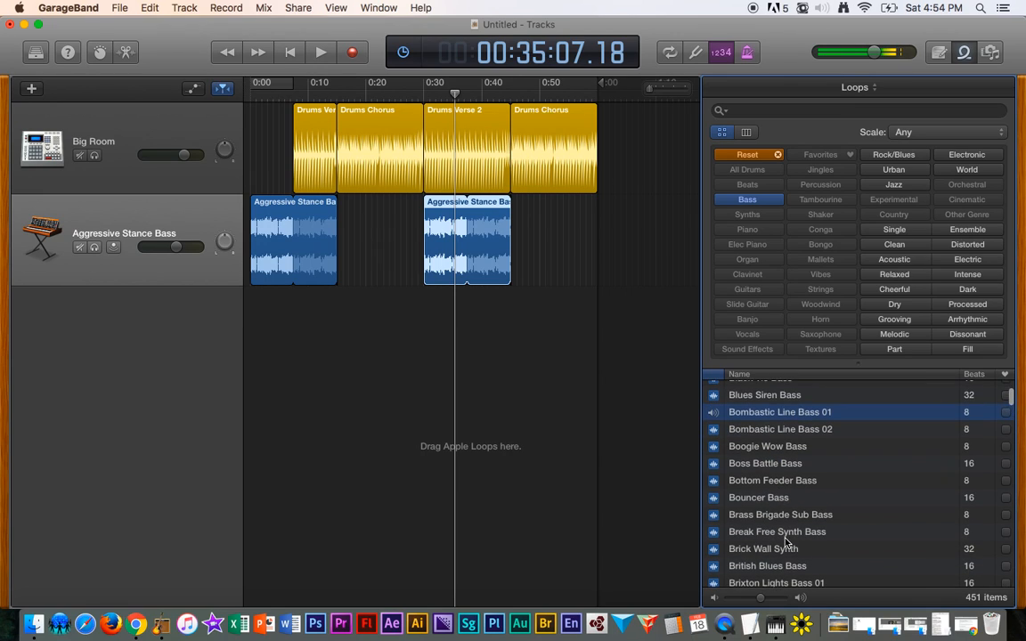
pyautogui.scroll(4, 782, 517)
pyautogui.press('space')
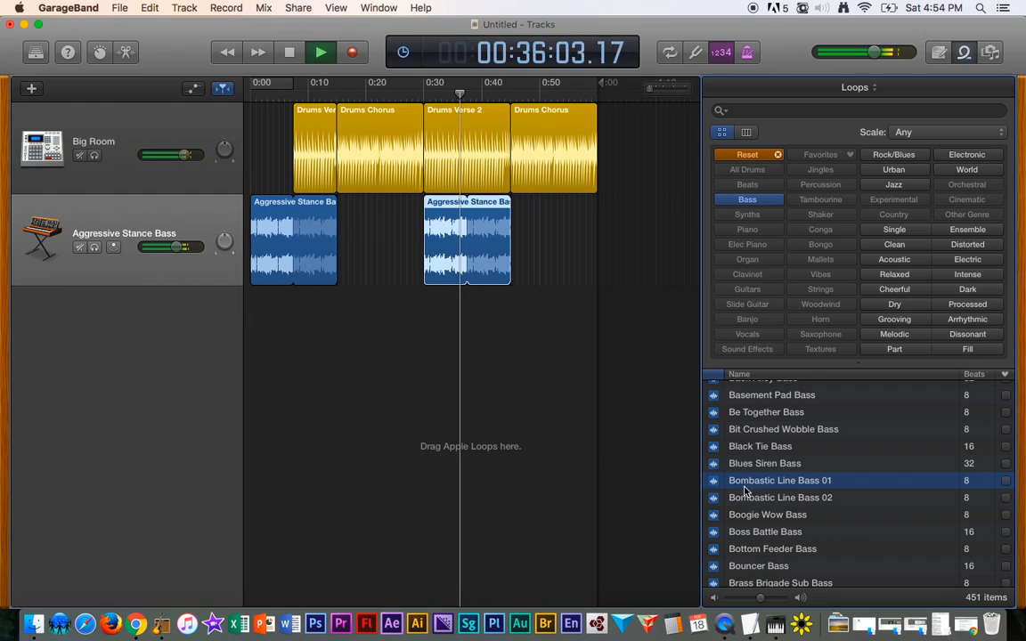
pyautogui.press('space')
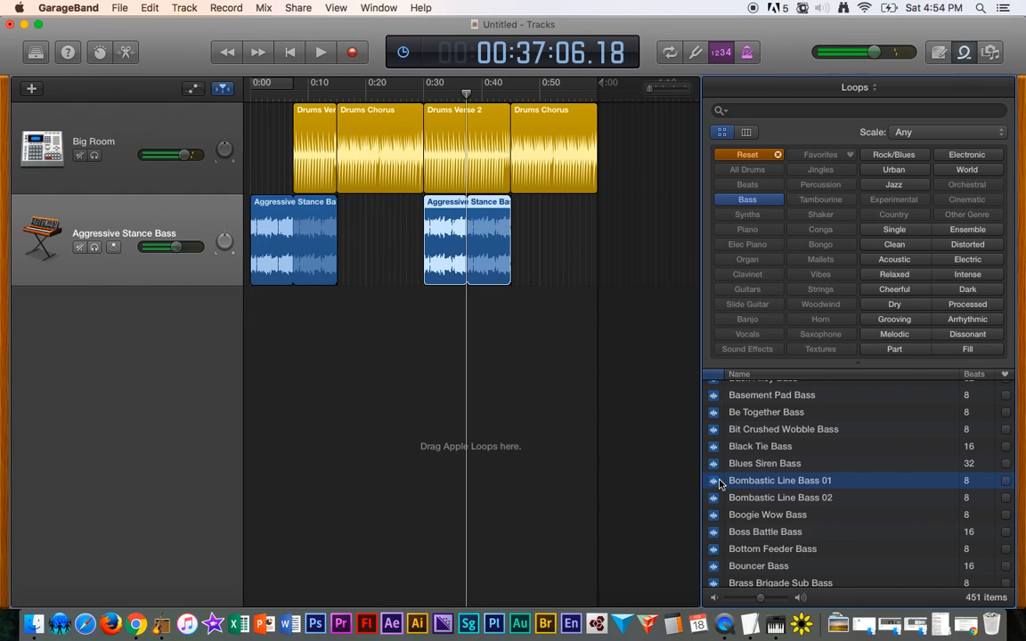
# - Scroll further down the bass loop list, auditioning more loops
pyautogui.scroll(-5, 774, 495)
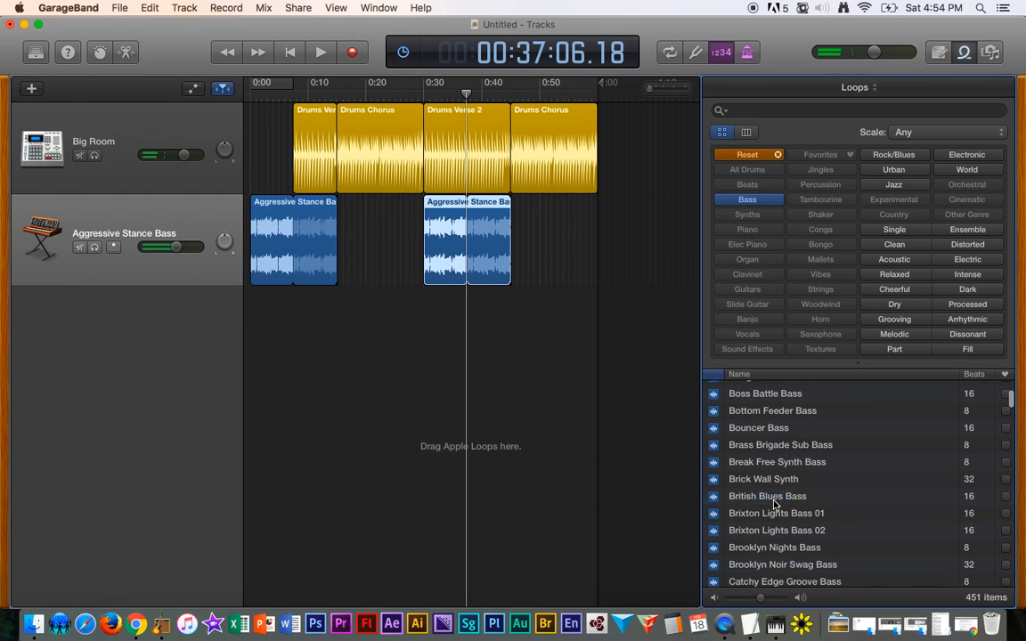
pyautogui.click(773, 499)
pyautogui.click(776, 514)
pyautogui.scroll(-5, 797, 526)
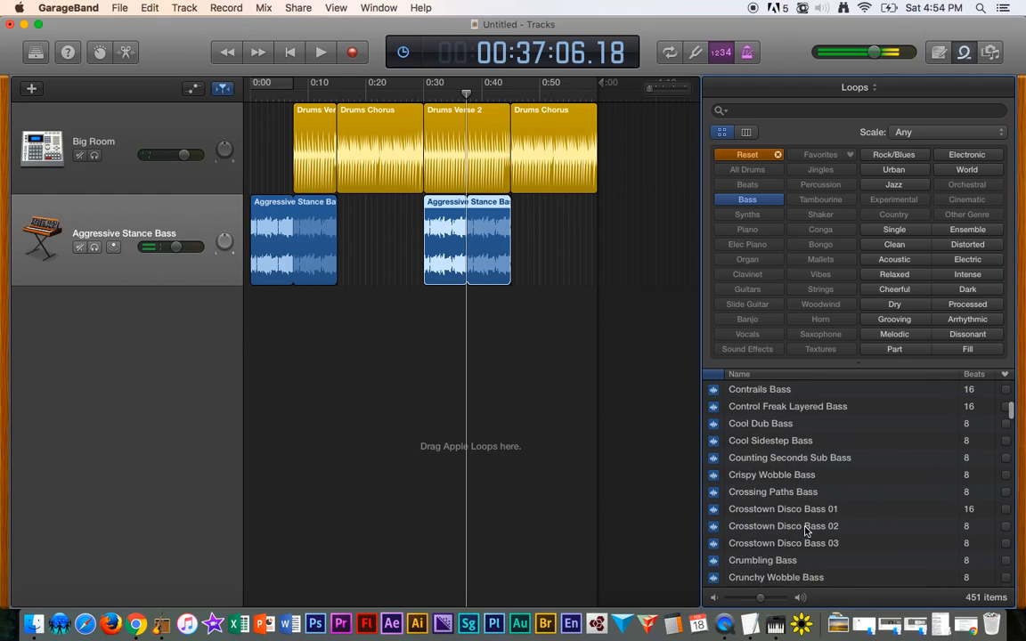
pyautogui.scroll(8, 806, 531)
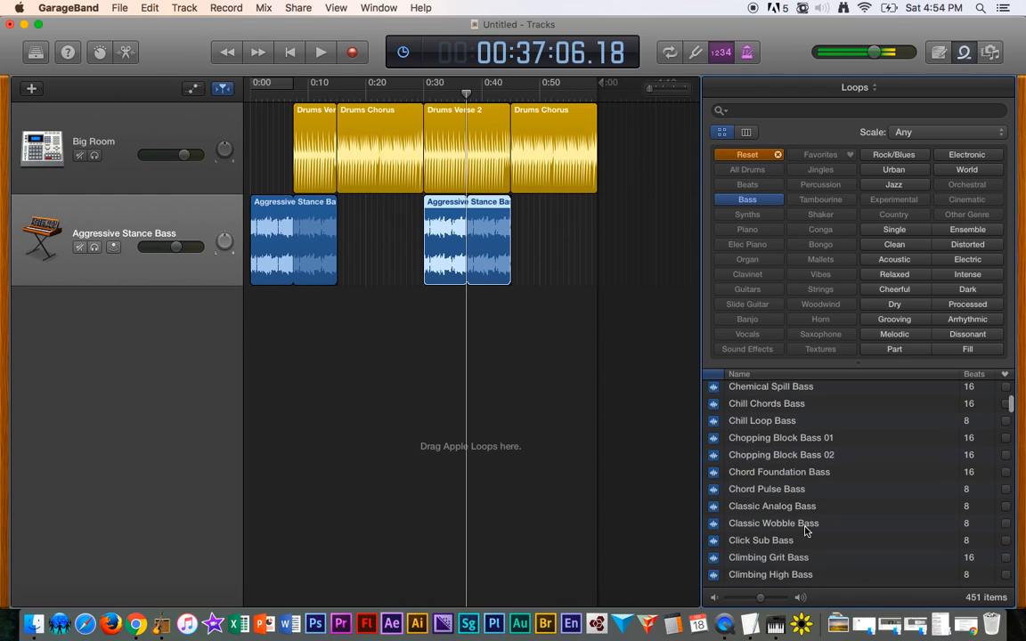
pyautogui.press('space')
pyautogui.press('space')
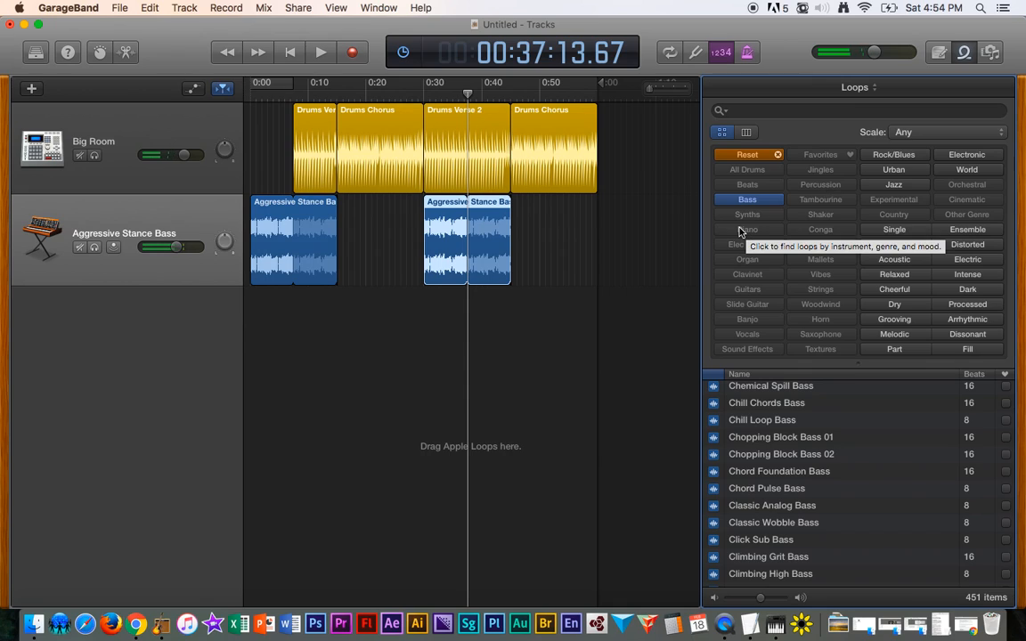
# - Filter the bass loops by Intense and add Cool Dub Bass on a new track at the start of Drums Chorus
pyautogui.click(968, 274)
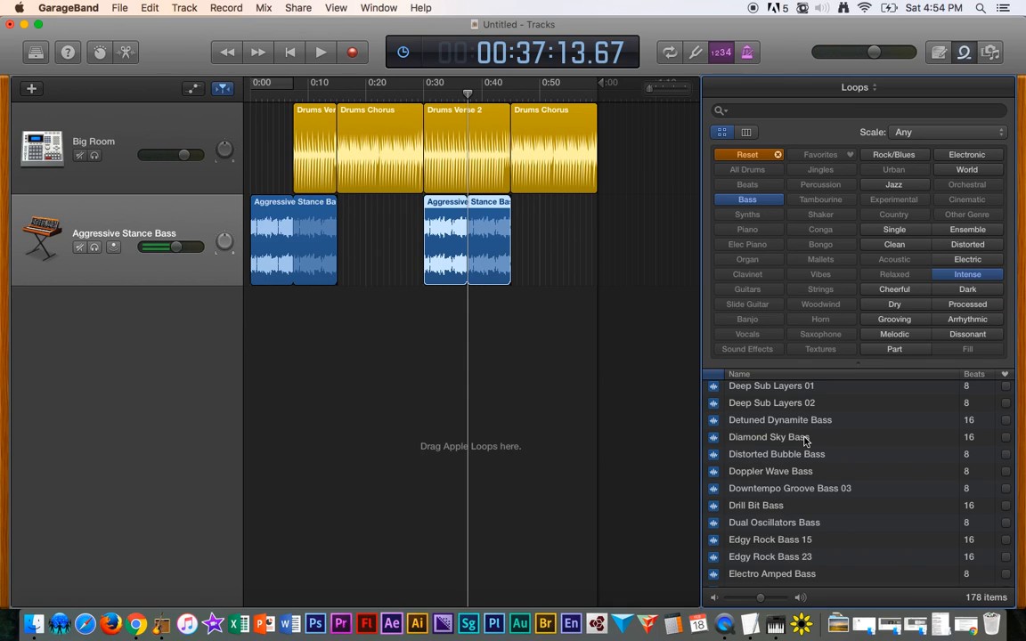
pyautogui.scroll(10, 802, 441)
pyautogui.click(764, 432)
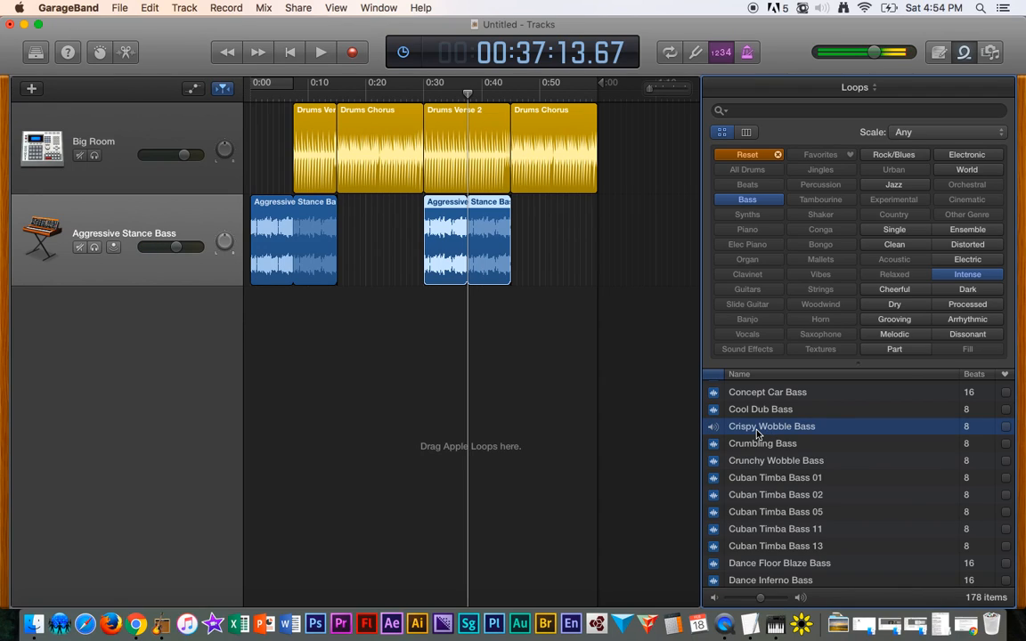
pyautogui.click(758, 411)
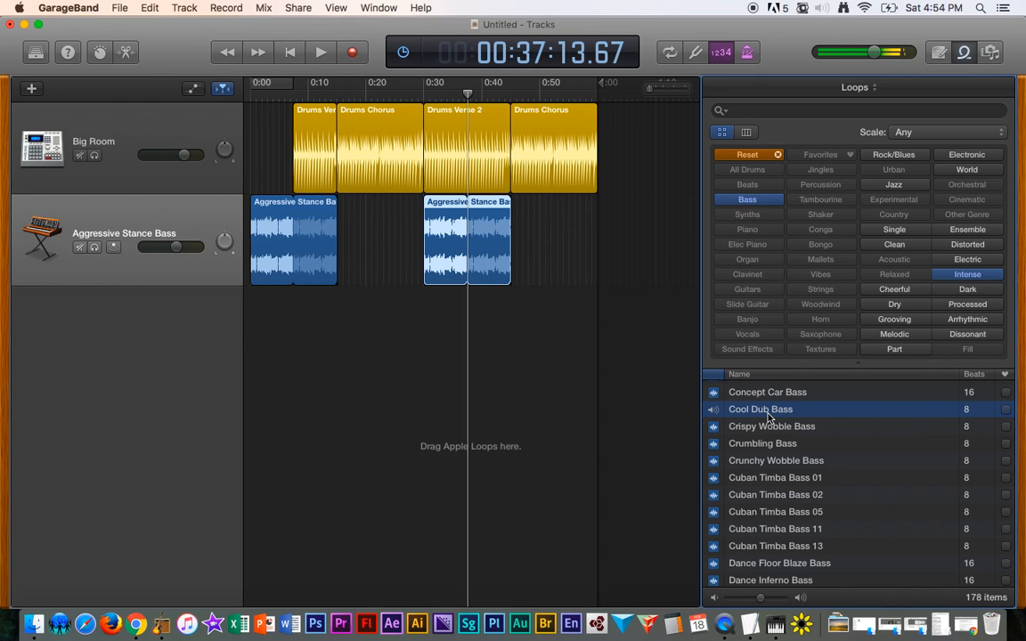
pyautogui.moveTo(770, 417); pyautogui.dragTo(343, 353)
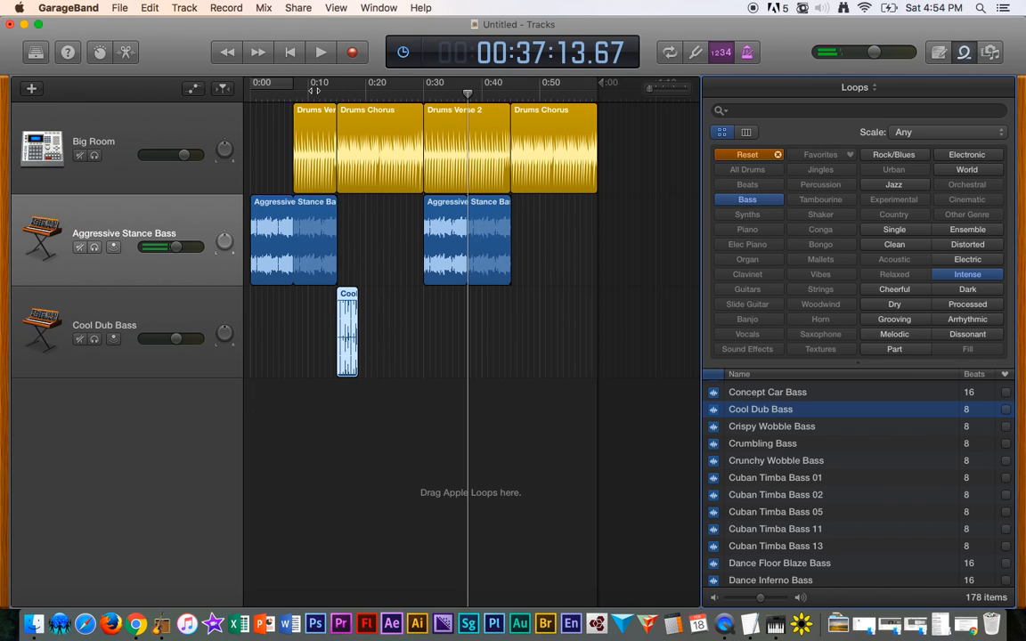
# - Zoom in and align the Cool Dub Bass region's start exactly with the start of Drums Chorus
pyautogui.click(325, 90)
pyautogui.press('space')
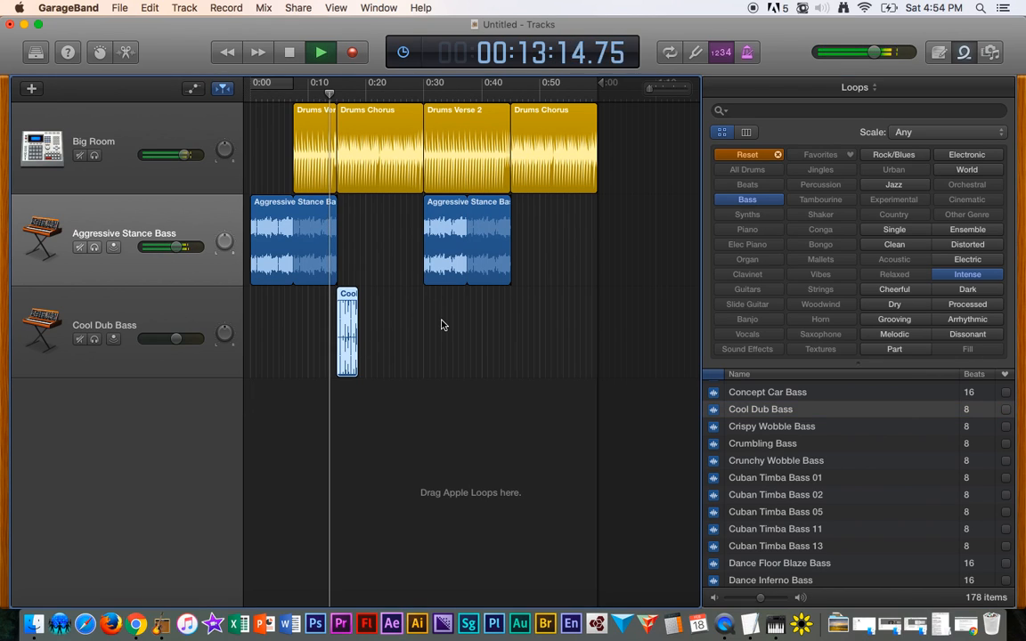
pyautogui.press('super+Right')
pyautogui.press('super+Right')
pyautogui.press('space')
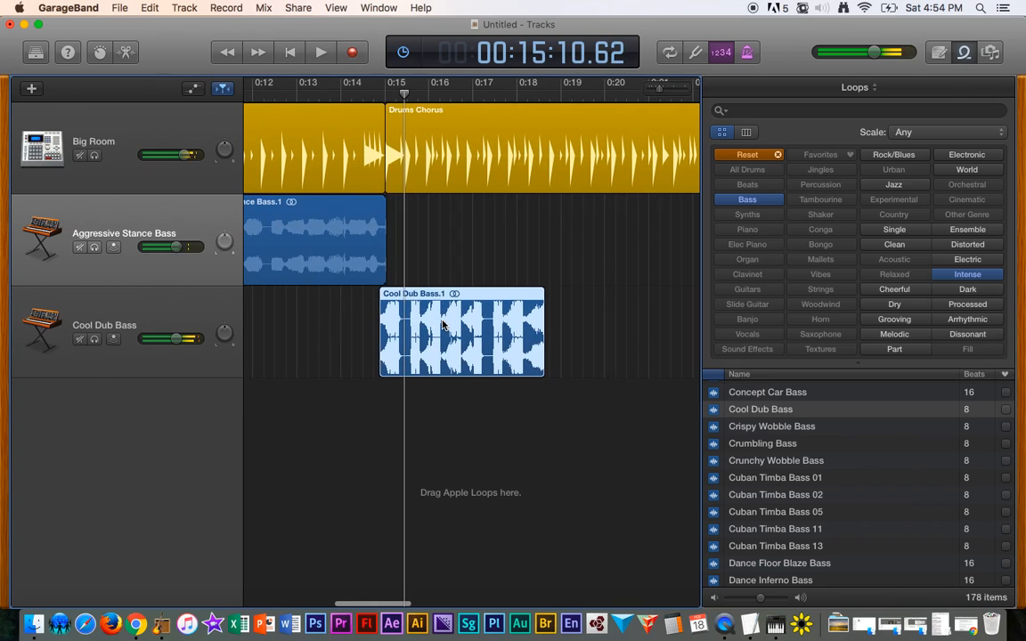
pyautogui.press('super+Right')
pyautogui.press('super+Right')
pyautogui.press('super+Right')
pyautogui.hscroll(1, 393, 261)
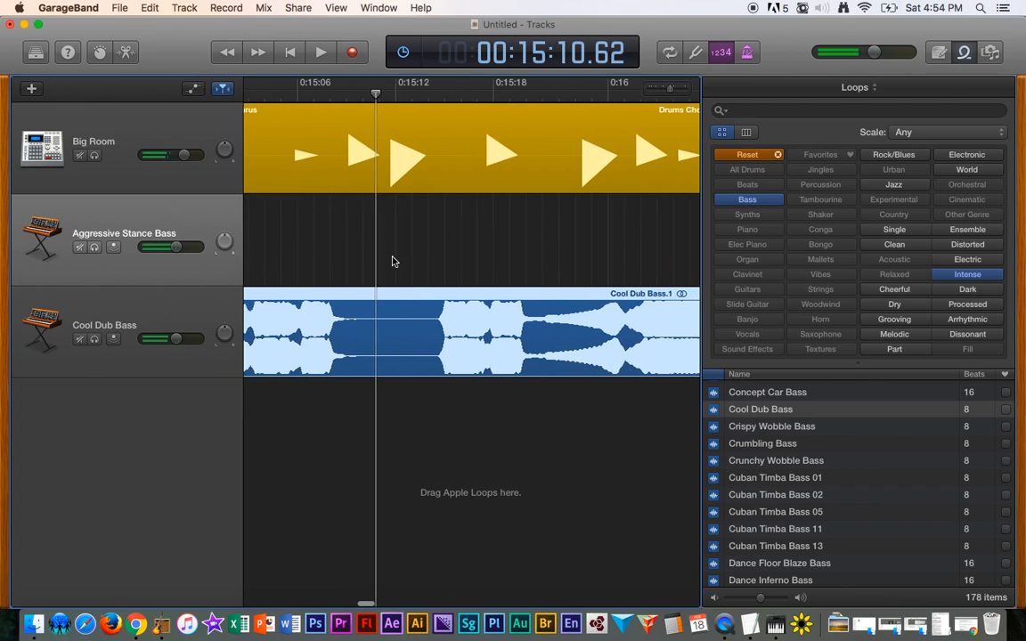
pyautogui.hscroll(-6, 393, 261)
pyautogui.moveTo(452, 333); pyautogui.dragTo(508, 335)
pyautogui.moveTo(505, 335); pyautogui.dragTo(504, 336)
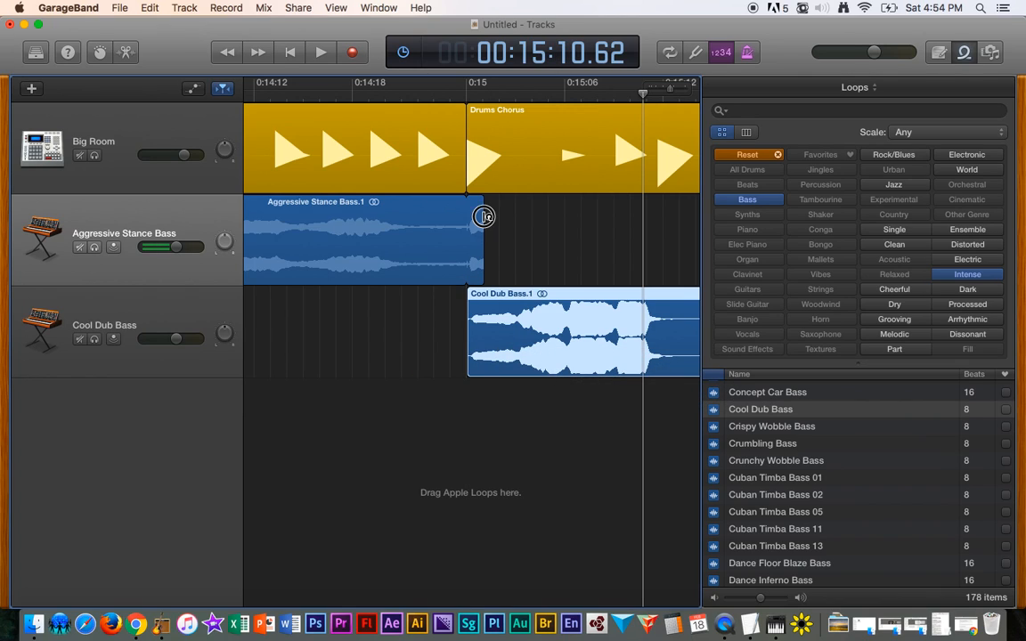
# - Trim the first Aggressive Stance Bass region to end where Drums Chorus begins, and play back the section
pyautogui.moveTo(484, 216); pyautogui.dragTo(471, 216)
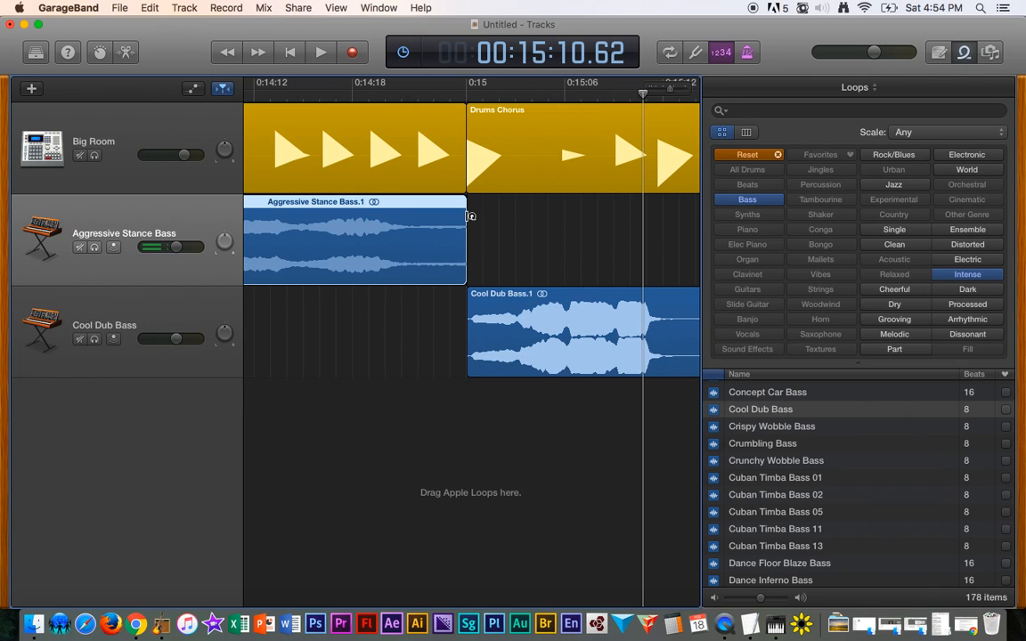
pyautogui.click(326, 95)
pyautogui.press('space')
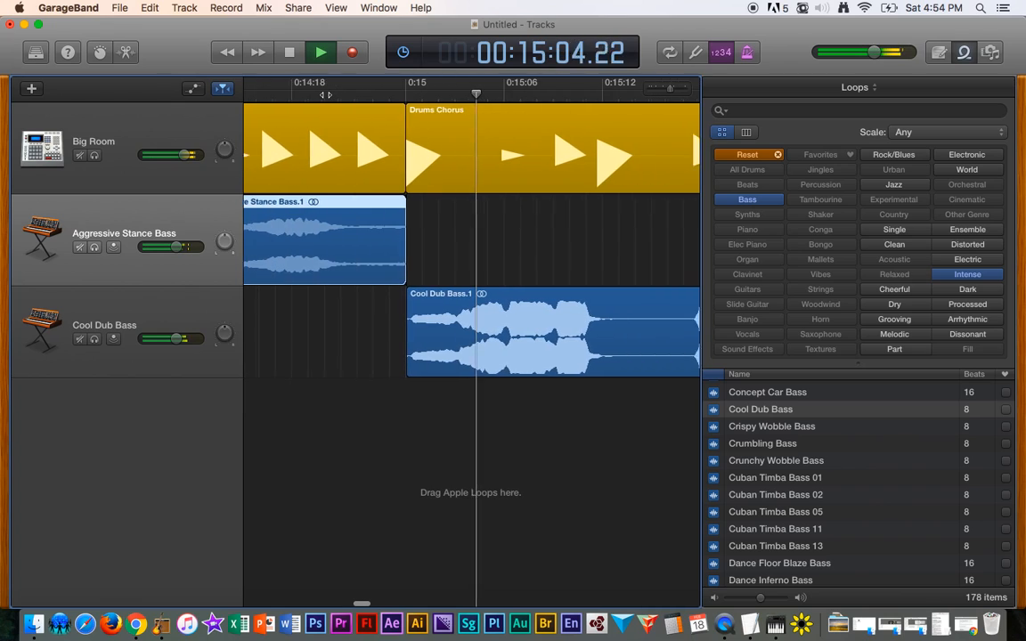
# - Loop the Cool Dub Bass region so it repeats twice
pyautogui.scroll(-10, 472, 257)
pyautogui.scroll(5, 472, 257)
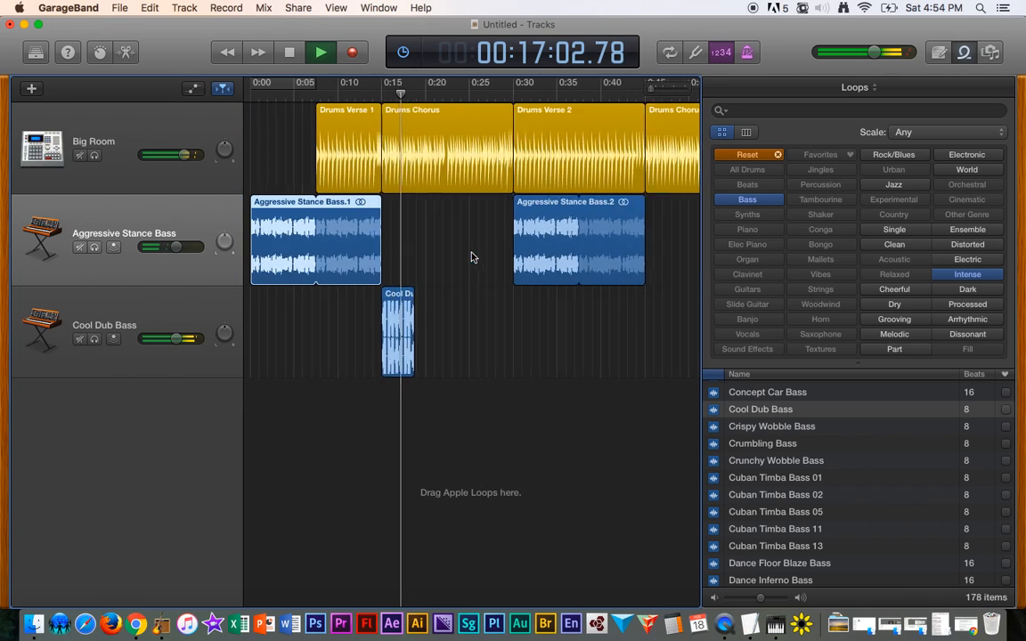
pyautogui.press('space')
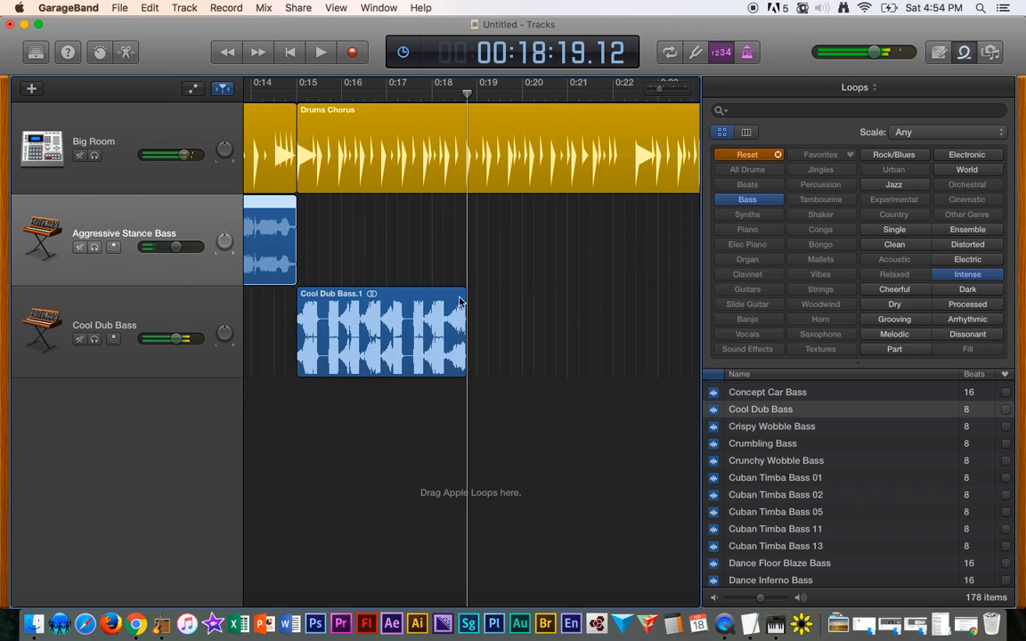
pyautogui.moveTo(464, 300); pyautogui.dragTo(589, 316)
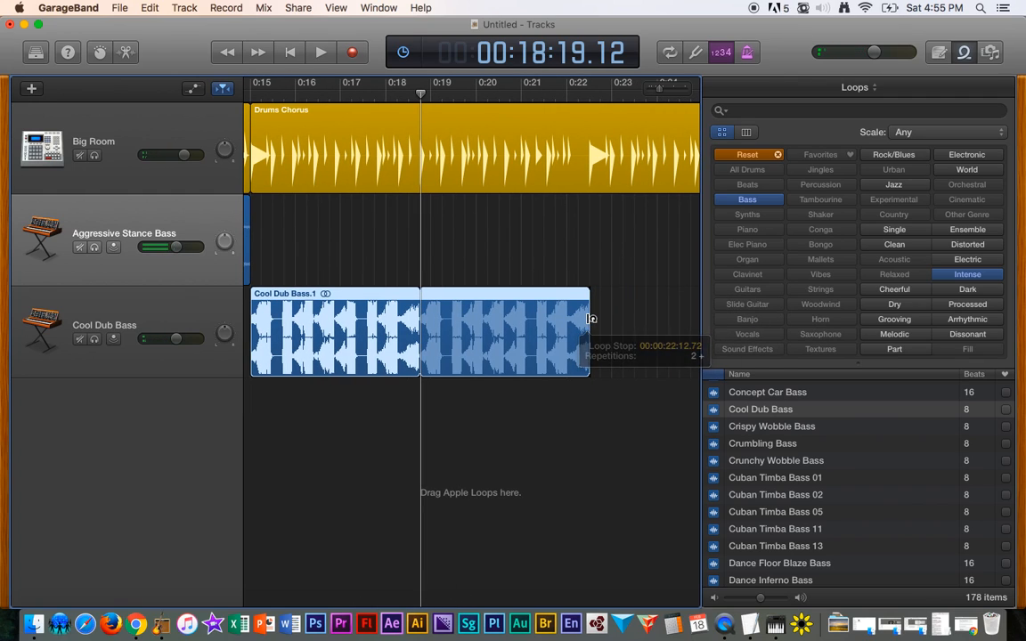
# - Play back the Drums Chorus section with the looped Cool Dub Bass, lowering the master volume slightly
pyautogui.hscroll(-5, 335, 163)
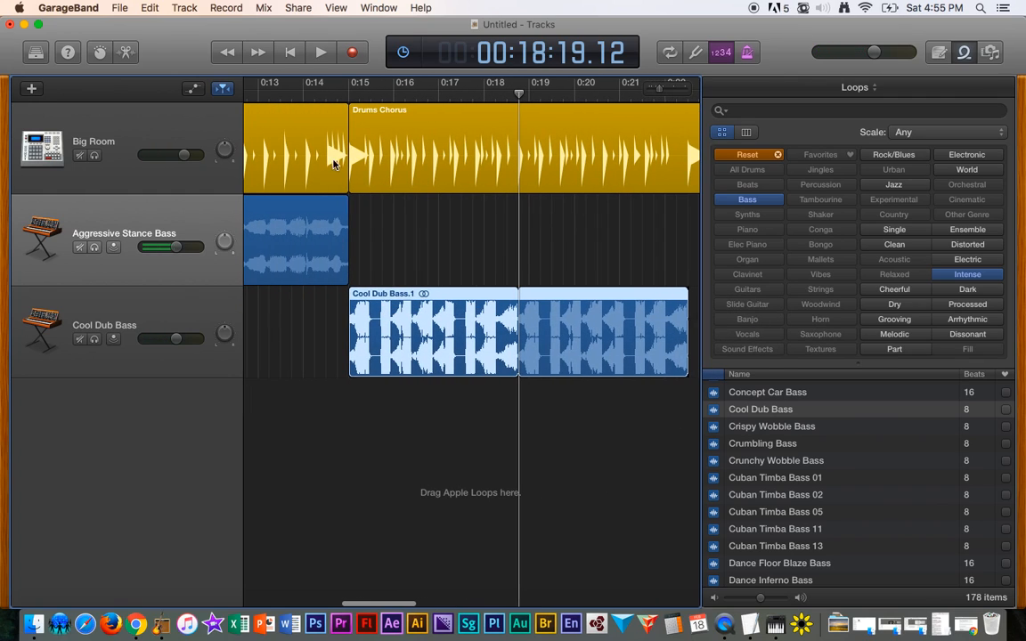
pyautogui.click(335, 98)
pyautogui.press('space')
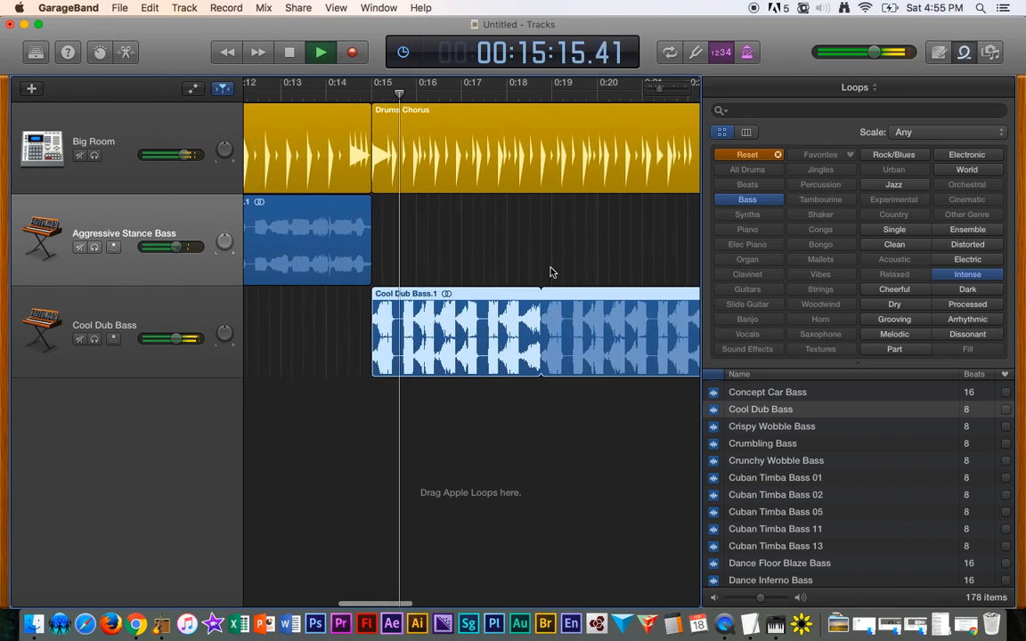
pyautogui.scroll(-5, 558, 272)
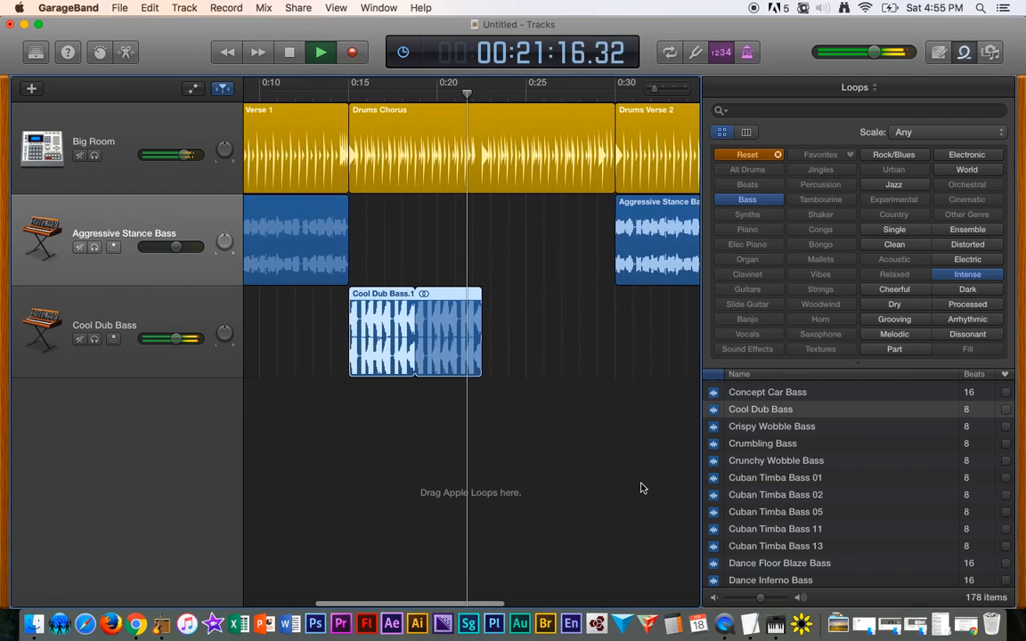
pyautogui.press('space')
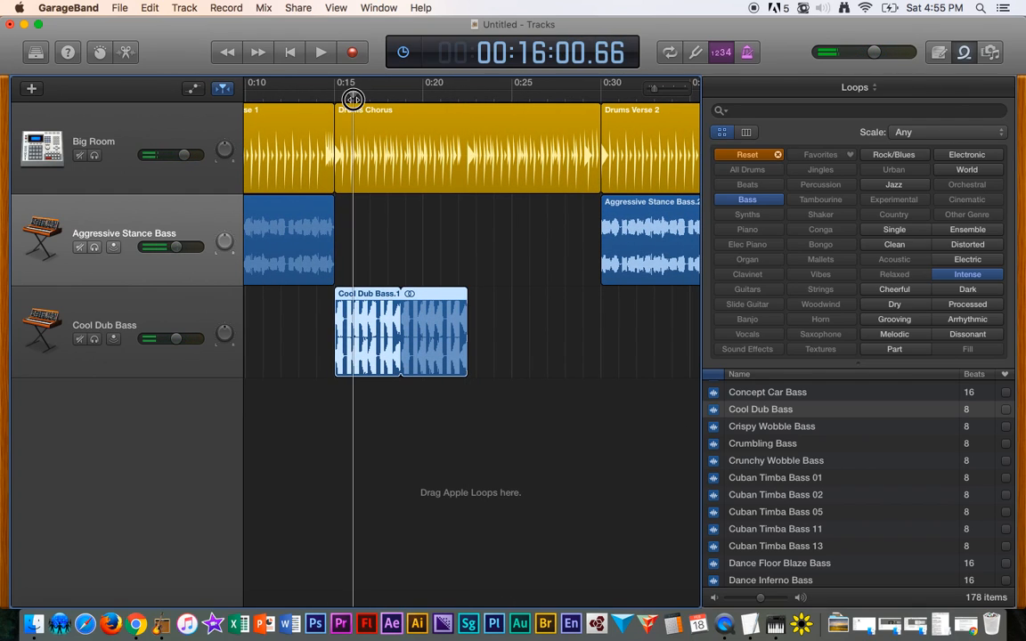
pyautogui.press('space')
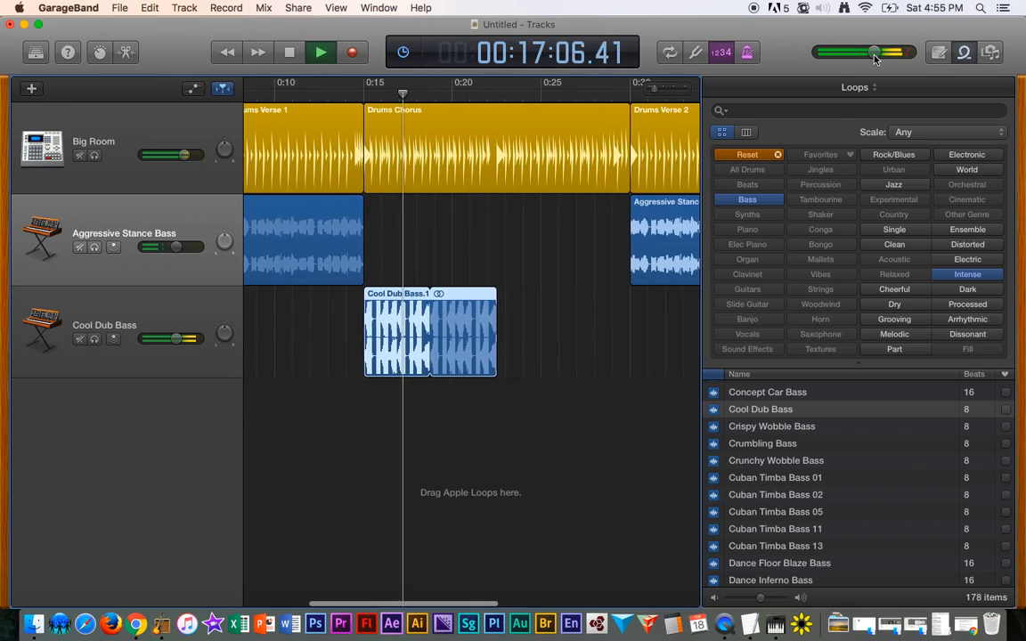
pyautogui.moveTo(875, 59); pyautogui.dragTo(870, 58)
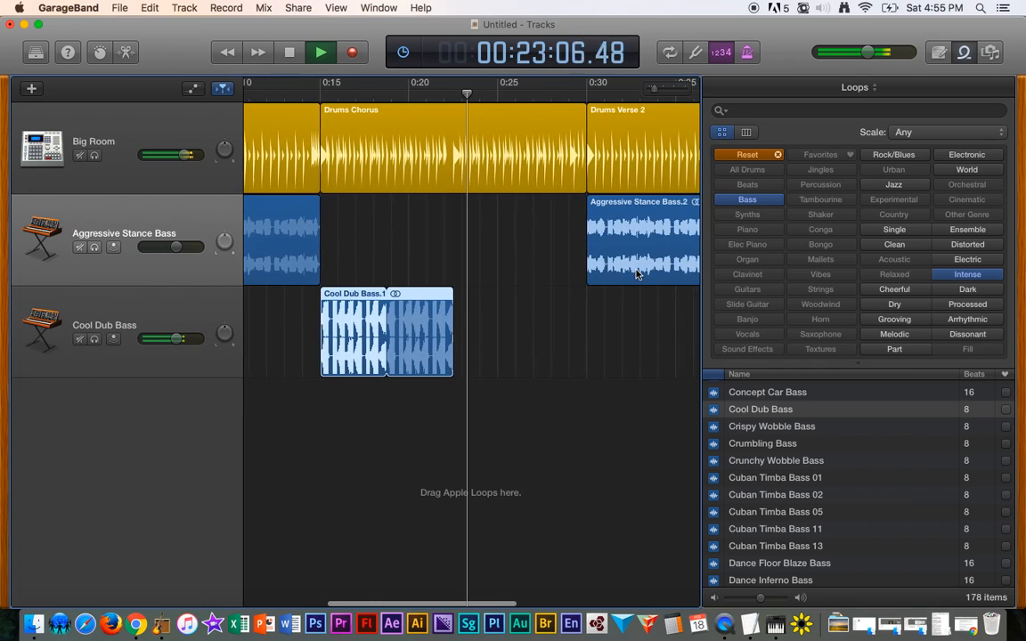
pyautogui.press('space')
# - Preview several bass loops and add Detuned Dynamite Bass to the Cool Dub Bass track right after the Cool Dub Bass region
pyautogui.click(788, 482)
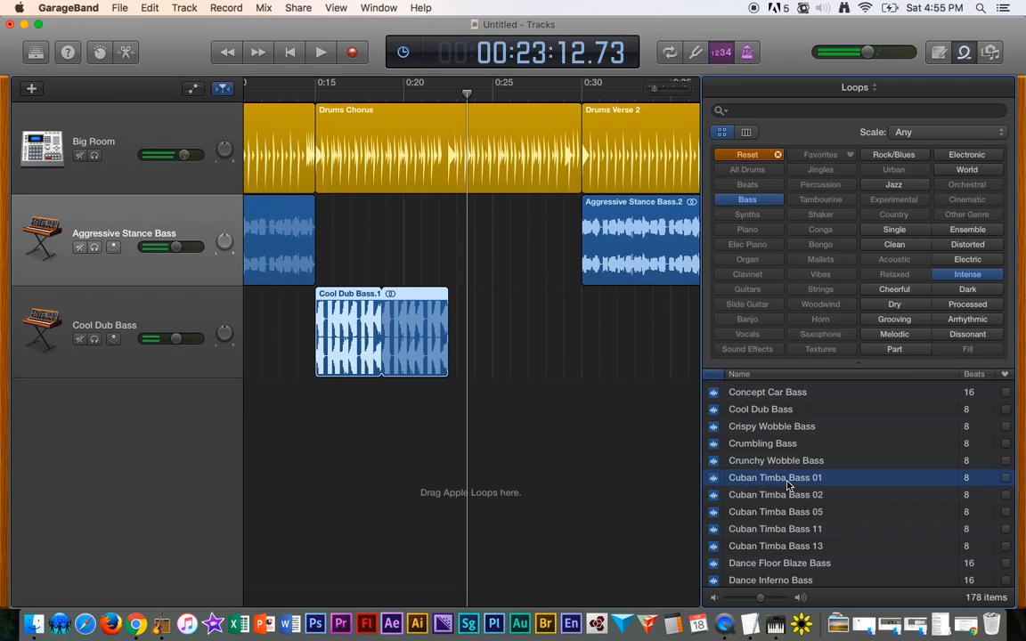
pyautogui.scroll(-5, 787, 485)
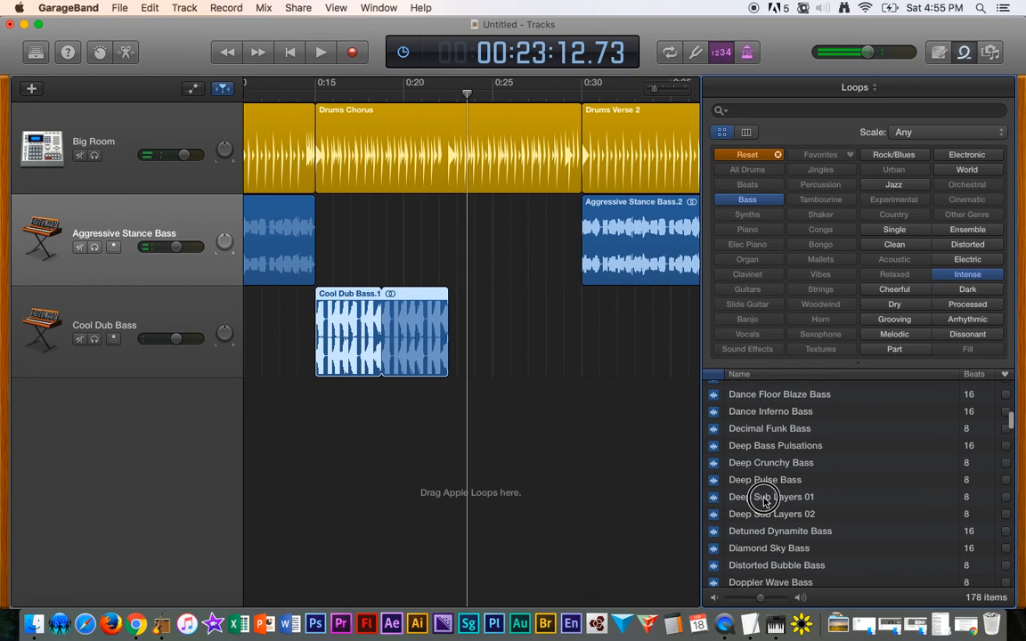
pyautogui.click(763, 499)
pyautogui.scroll(-3, 793, 503)
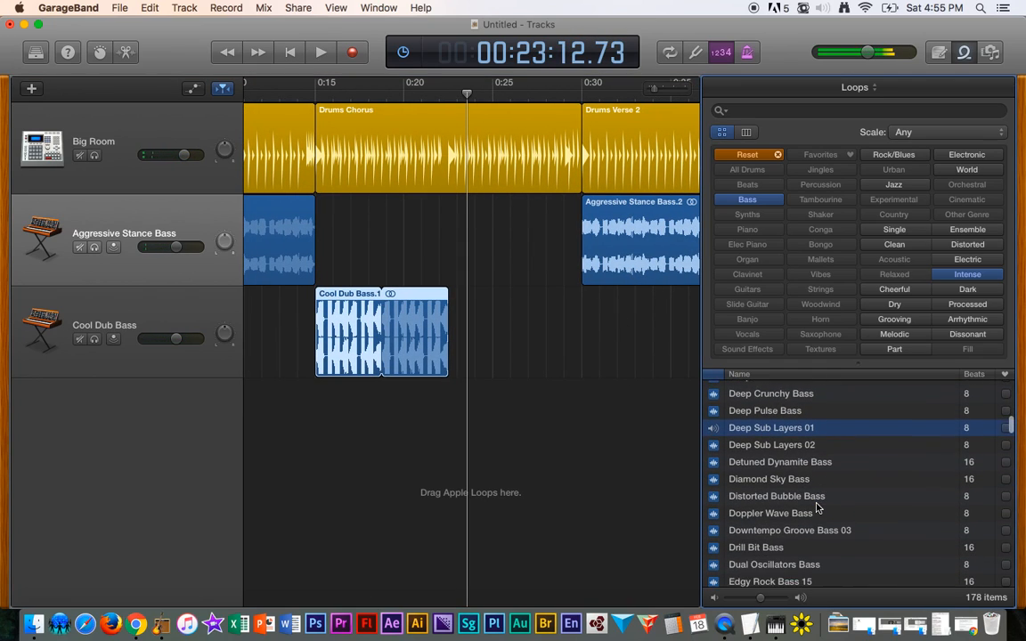
pyautogui.click(769, 453)
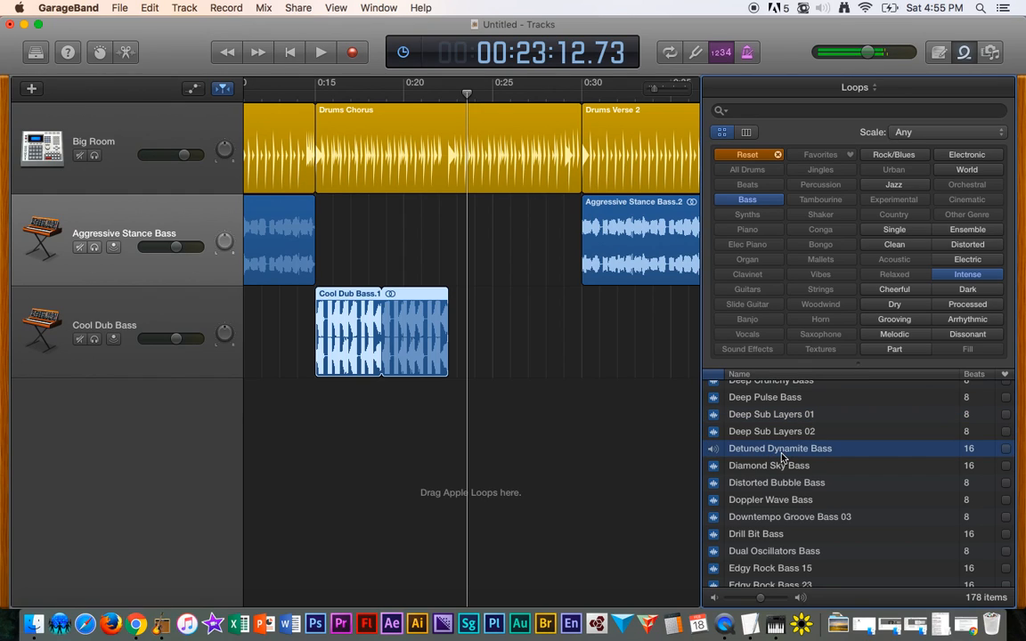
pyautogui.moveTo(783, 457); pyautogui.dragTo(451, 357)
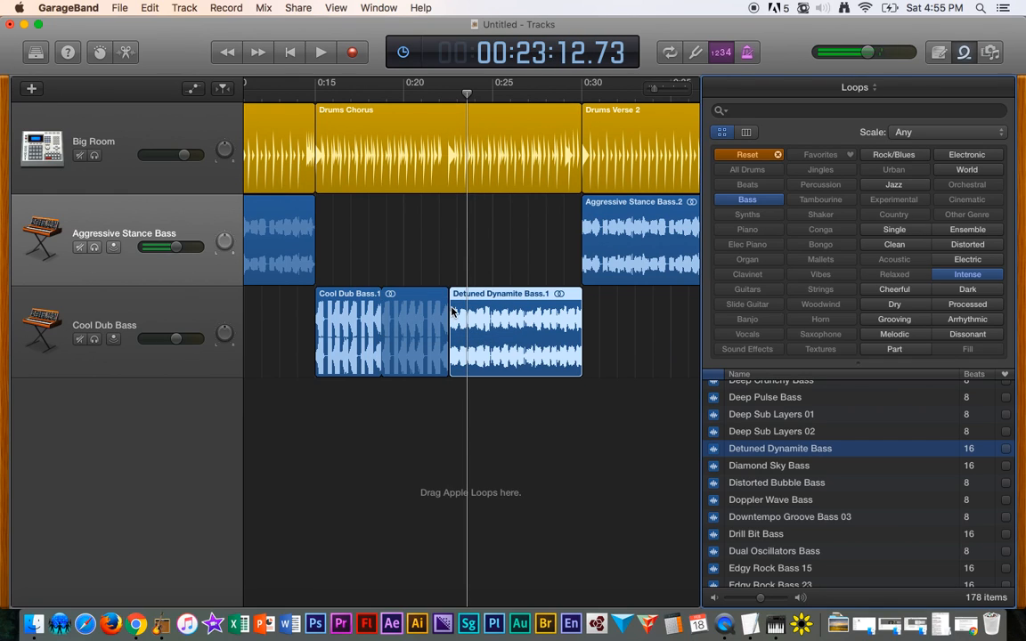
# - Shorten the Cool Dub Bass loop and butt the Detuned Dynamite Bass region up against its end
pyautogui.click(450, 93)
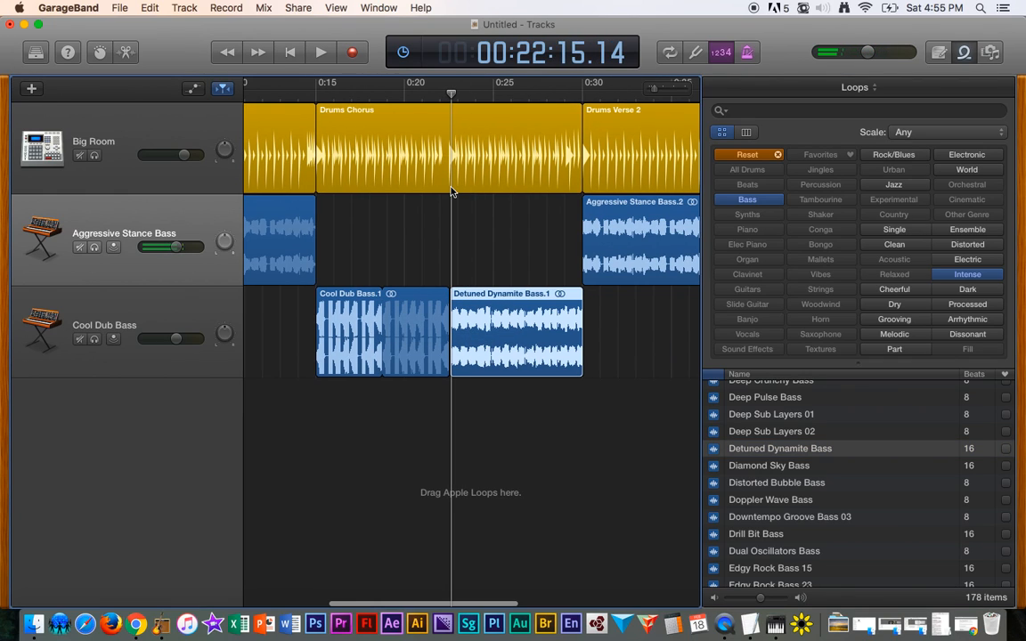
pyautogui.scroll(5, 485, 233)
pyautogui.scroll(5, 484, 236)
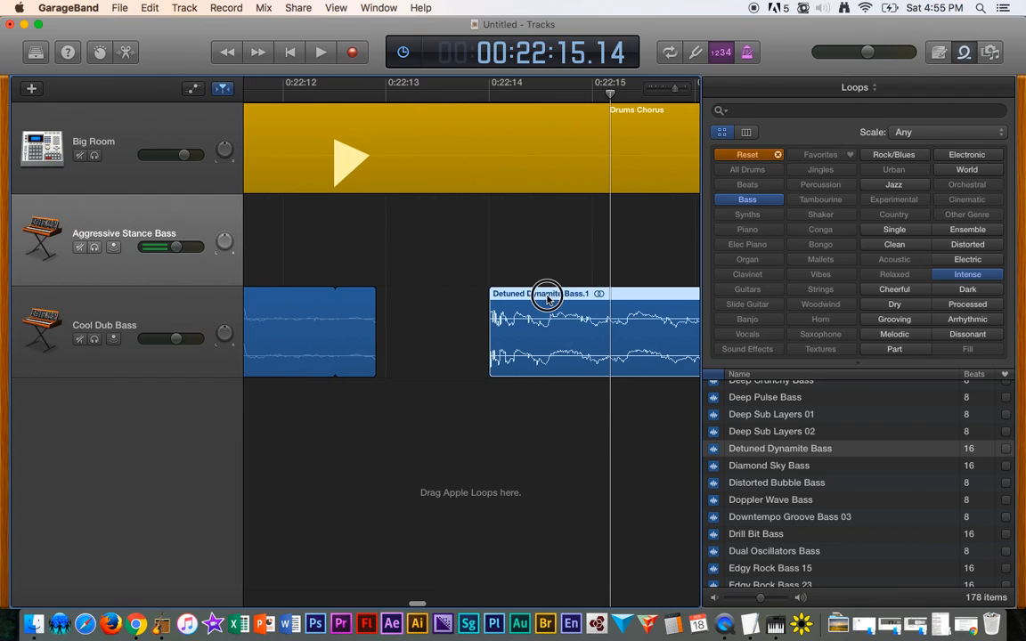
pyautogui.moveTo(547, 296); pyautogui.dragTo(444, 297)
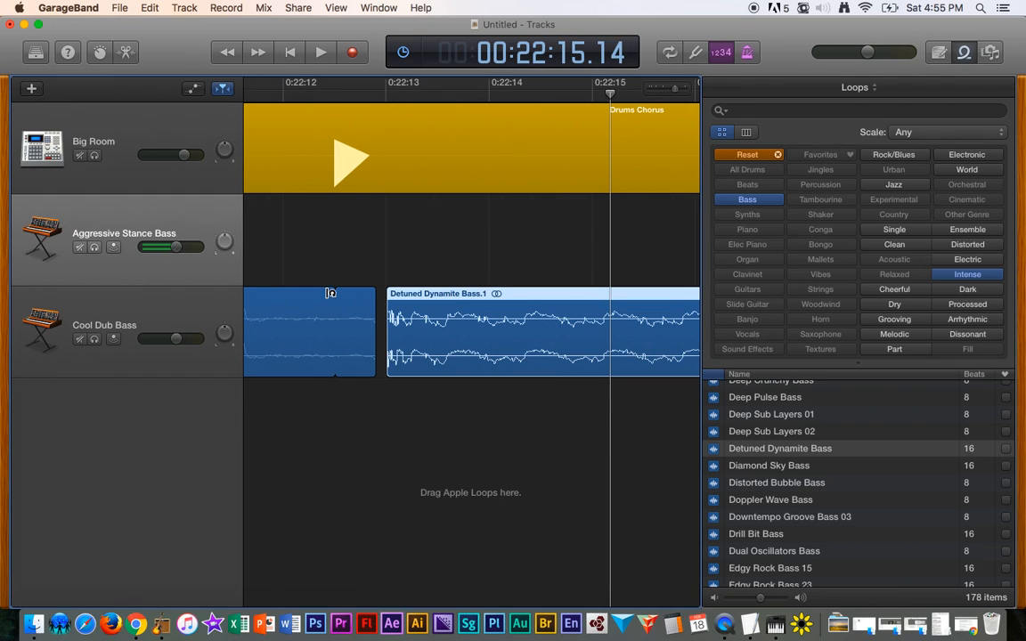
pyautogui.moveTo(375, 300); pyautogui.dragTo(337, 300)
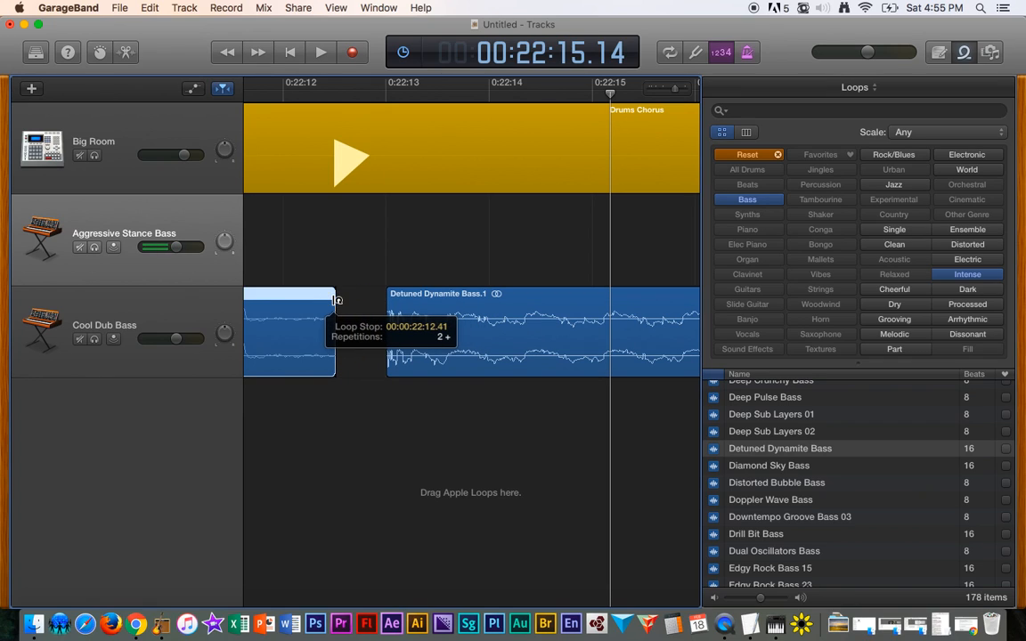
pyautogui.moveTo(445, 294); pyautogui.dragTo(406, 298)
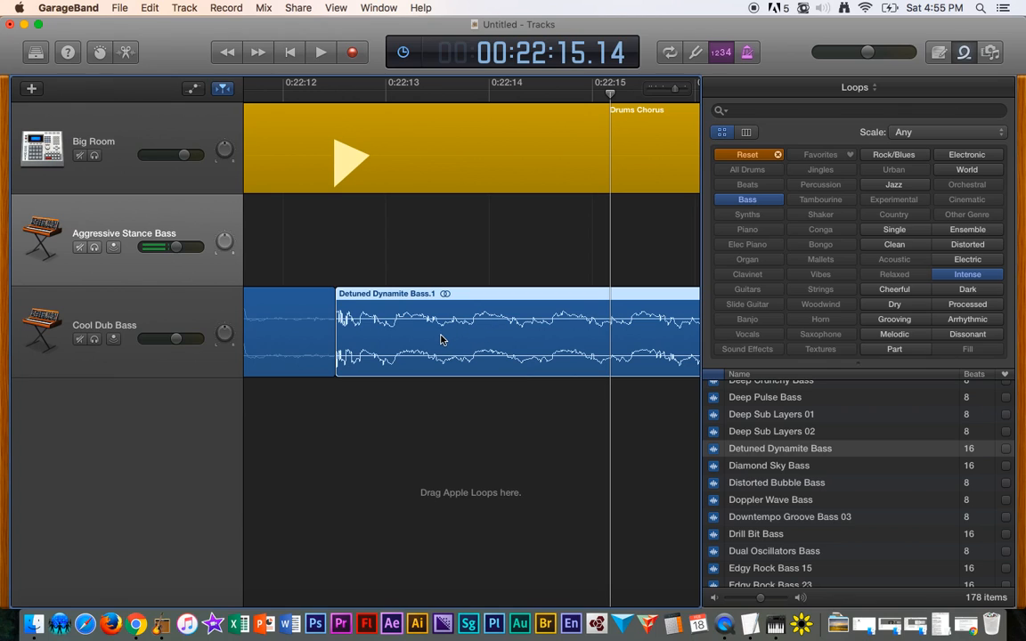
# - Play the arrangement from about 0:10, lowering the Cool Dub Bass track volume and nudging the master volume up
pyautogui.hscroll(10, 439, 339)
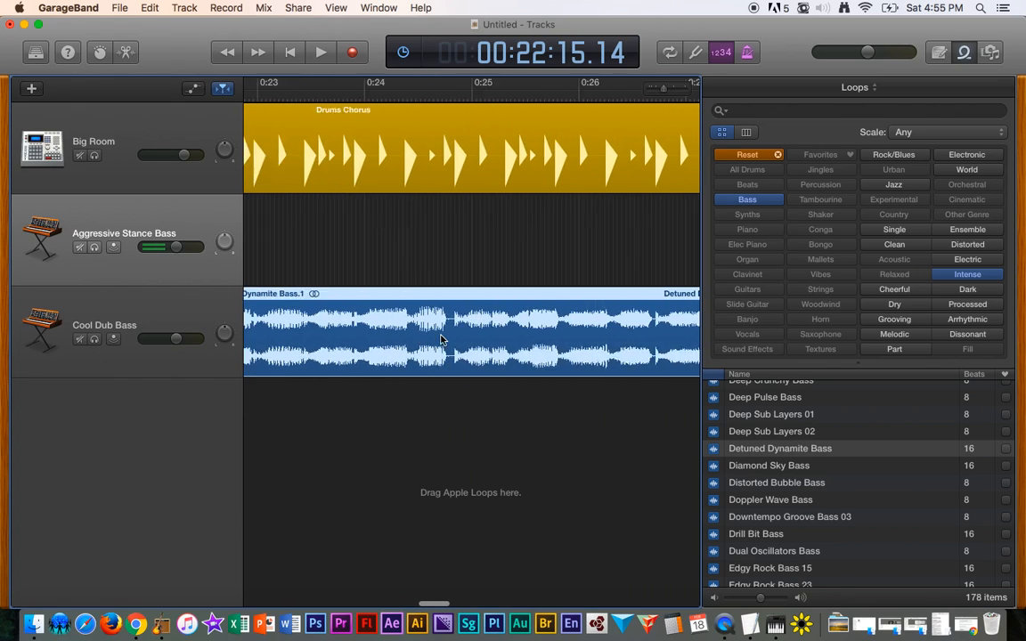
pyautogui.hscroll(15, 440, 338)
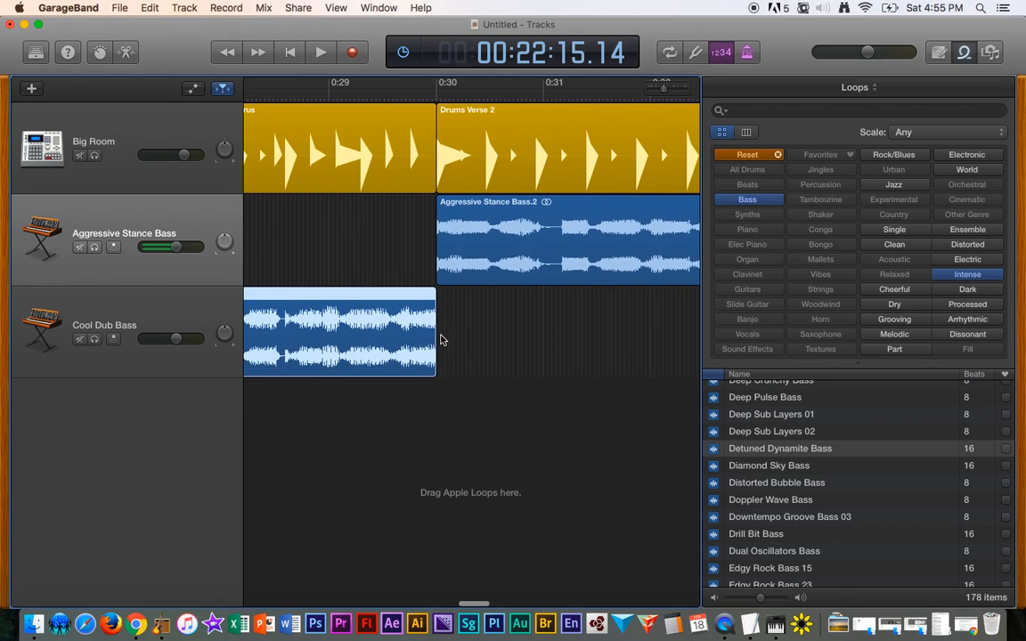
pyautogui.hscroll(-15, 440, 338)
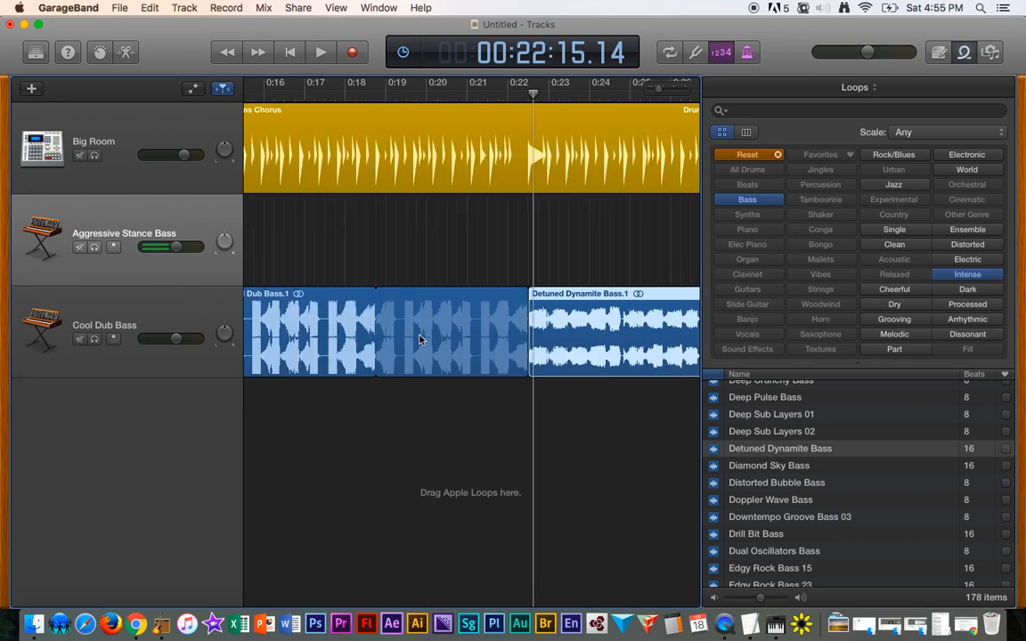
pyautogui.scroll(-5, 419, 339)
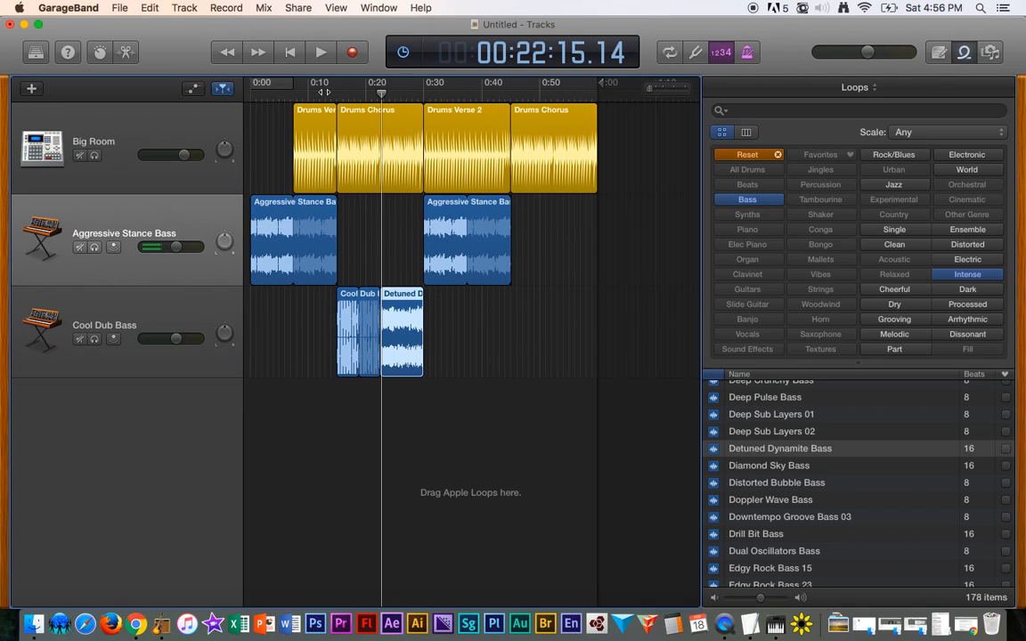
pyautogui.click(322, 92)
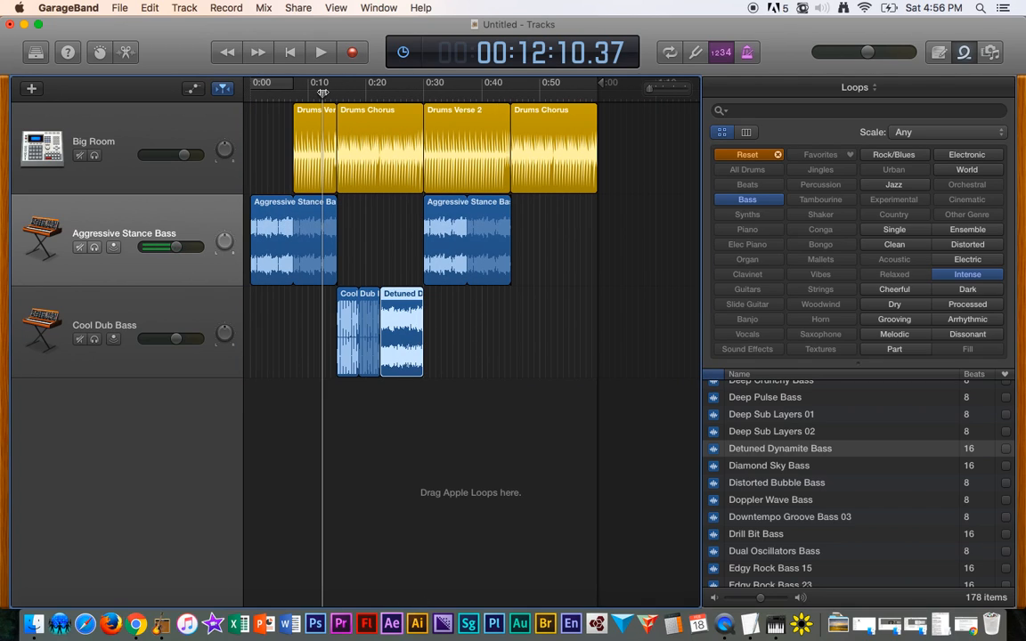
pyautogui.press('space')
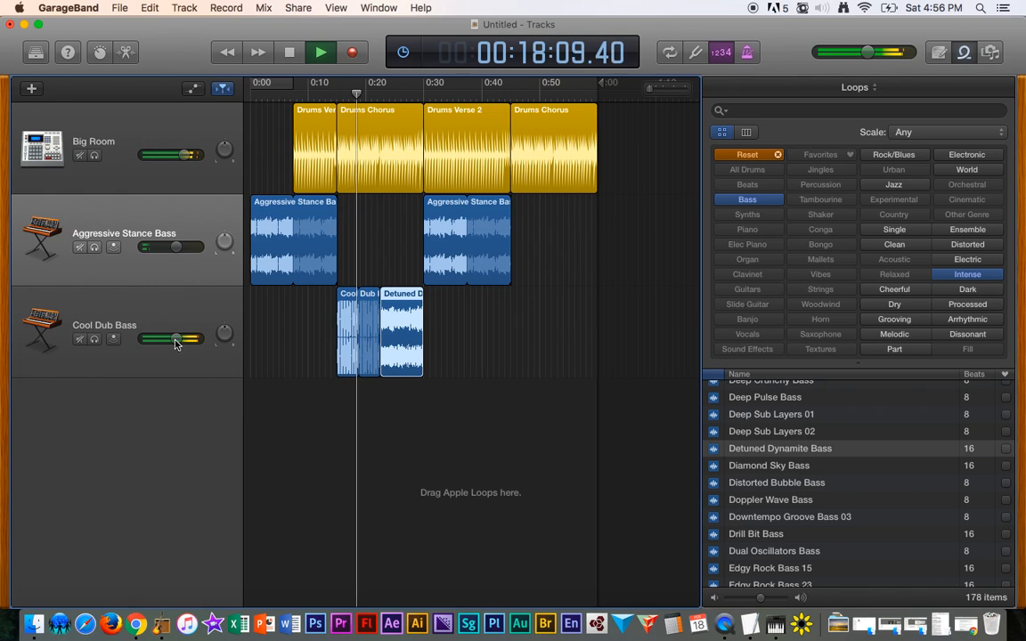
pyautogui.moveTo(178, 342)
pyautogui.mouseDown()
pyautogui.moveTo(152, 339)
pyautogui.moveTo(170, 338)
pyautogui.mouseUp()
pyautogui.moveTo(865, 59); pyautogui.dragTo(872, 54)
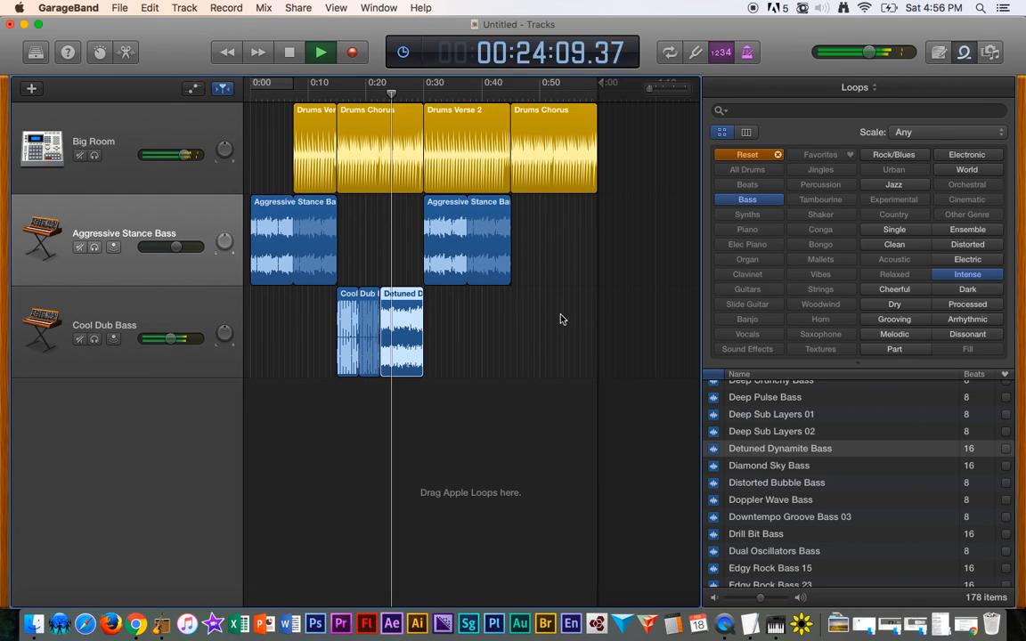
pyautogui.scroll(3, 361, 394)
pyautogui.hscroll(-2, 365, 394)
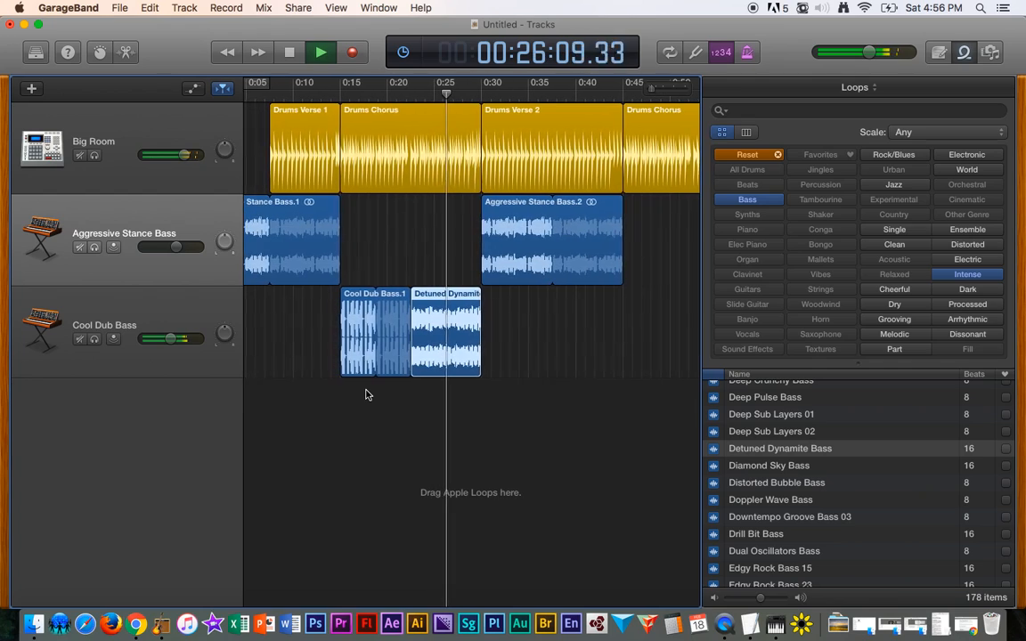
pyautogui.press('space')
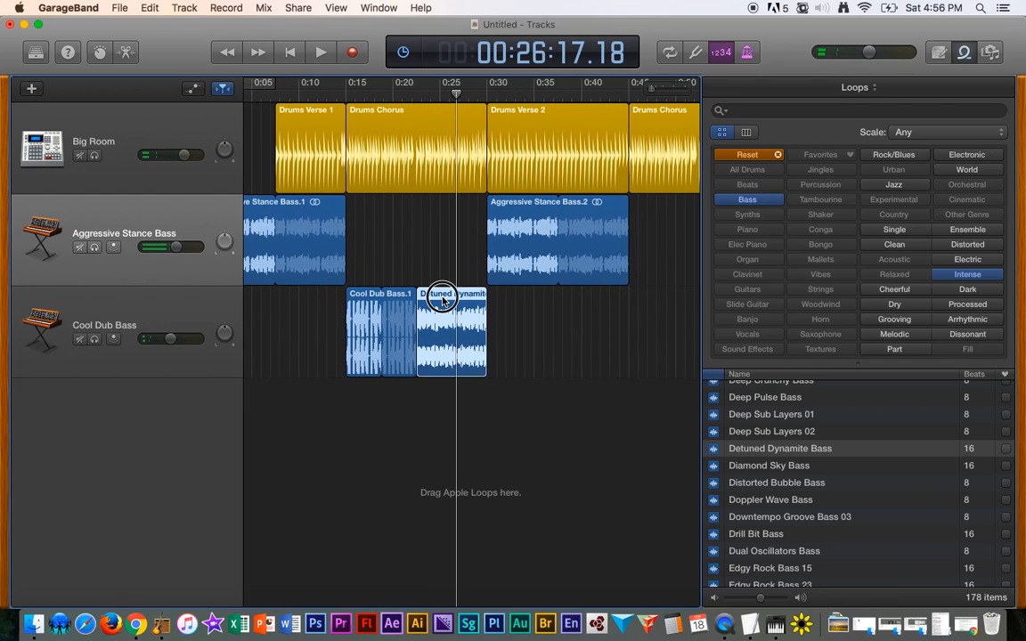
# - Move the Detuned Dynamite Bass region to the start of the second Drums Chorus section
pyautogui.moveTo(443, 300); pyautogui.dragTo(655, 308)
pyautogui.click(587, 322)
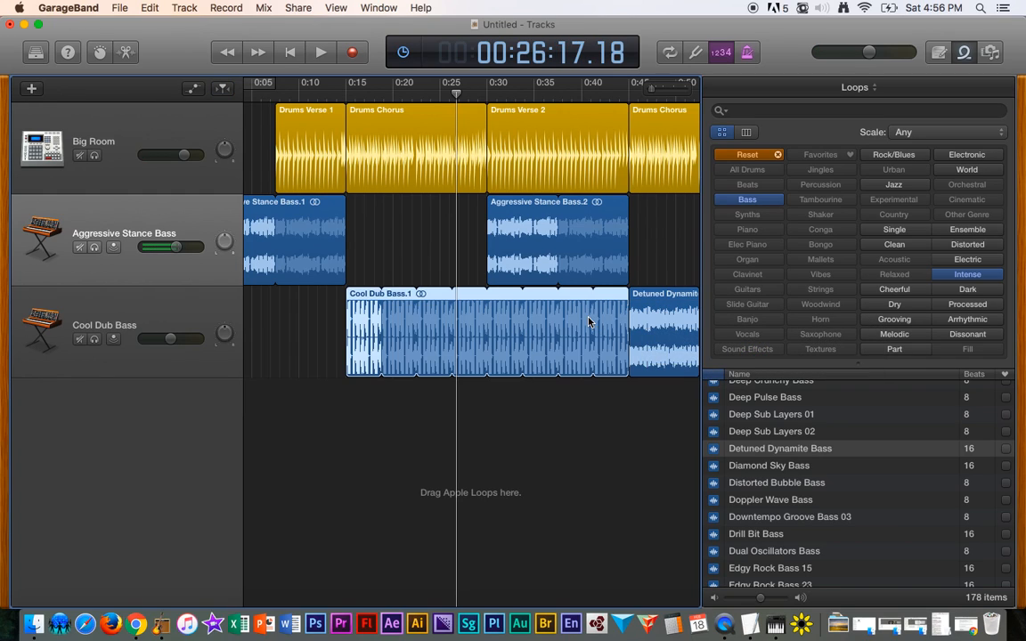
# - Trim the looped Cool Dub Bass region to end exactly where Drums Verse 2 begins
pyautogui.moveTo(624, 296); pyautogui.dragTo(488, 297)
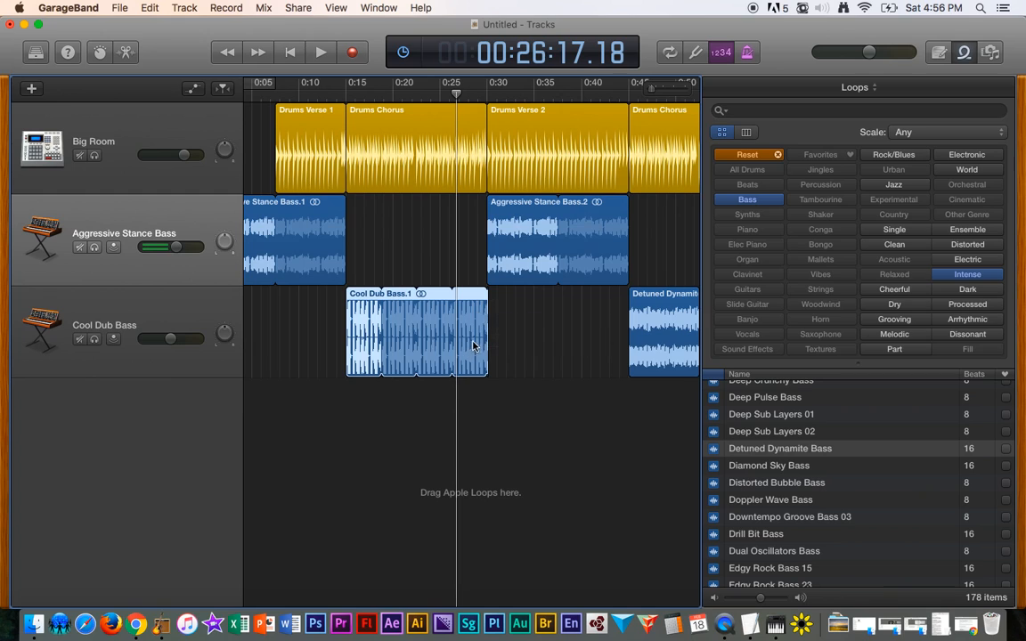
pyautogui.click(490, 305)
pyautogui.click(489, 304)
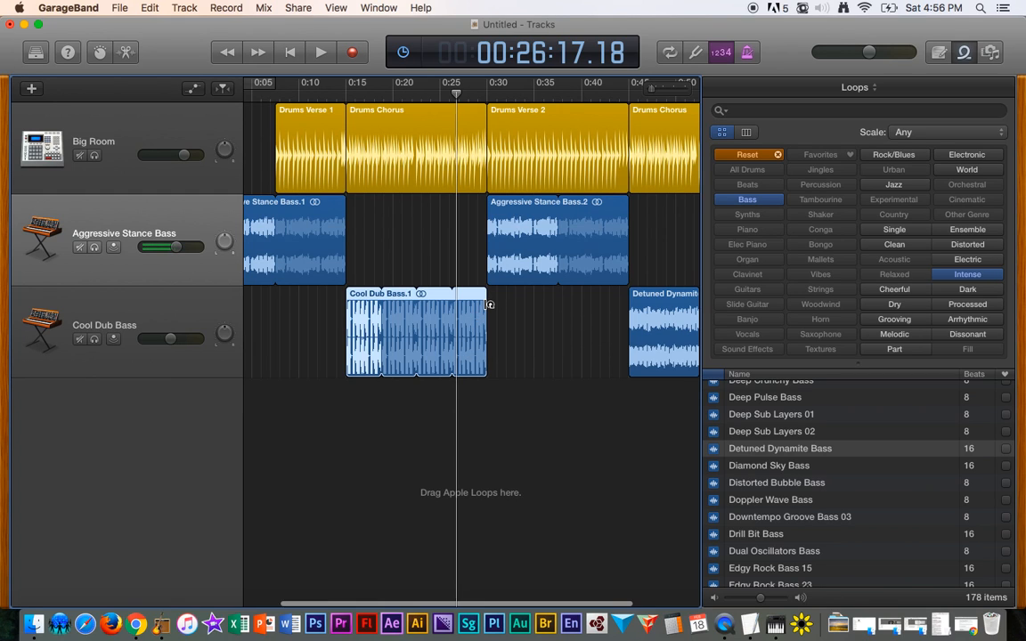
pyautogui.scroll(10, 487, 304)
pyautogui.hscroll(10, 486, 306)
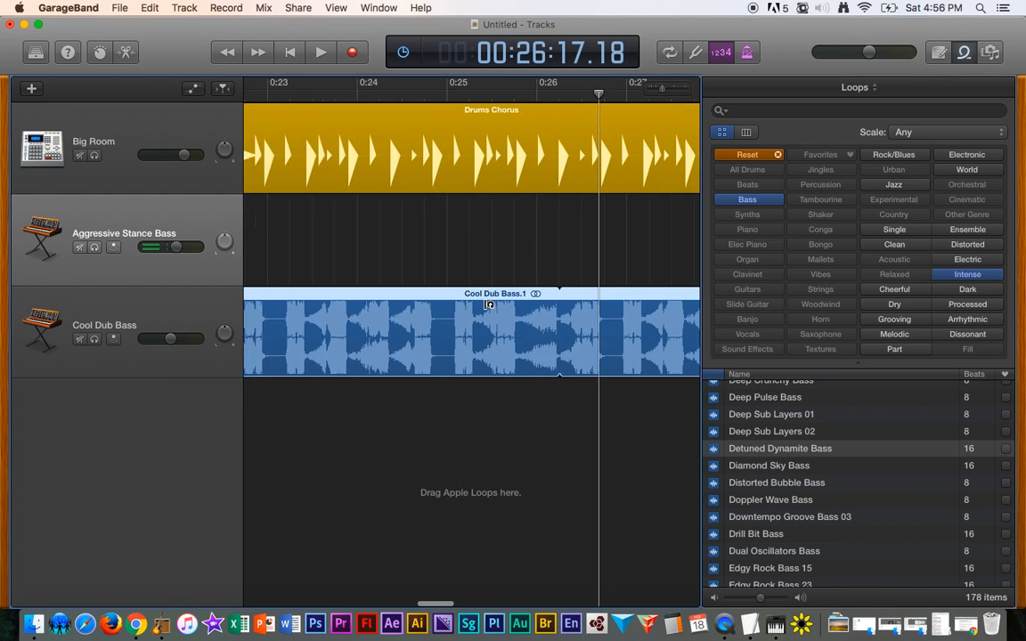
pyautogui.hscroll(3, 488, 304)
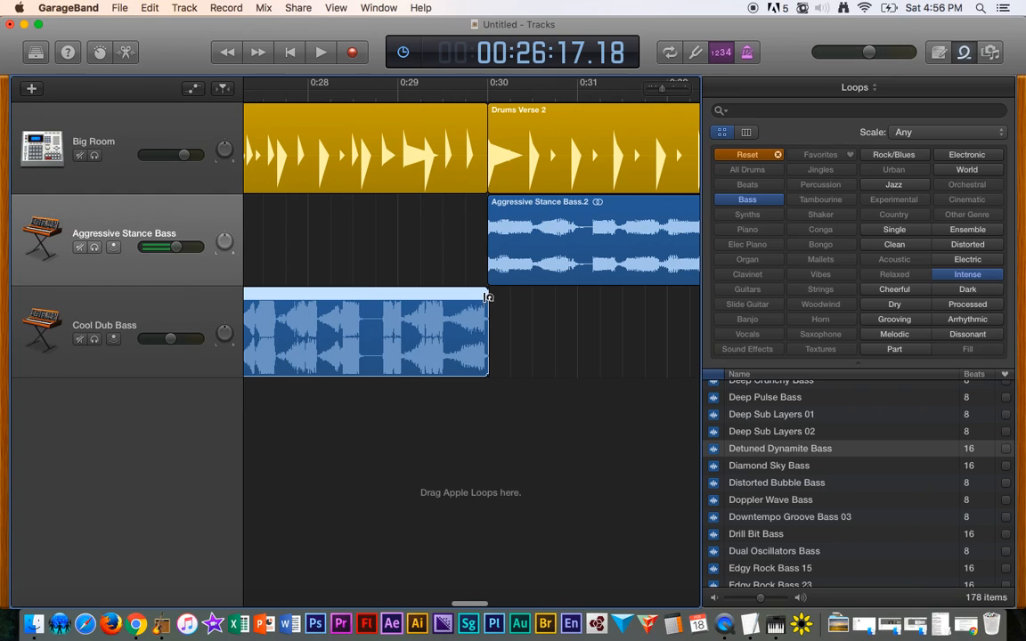
pyautogui.scroll(8, 488, 297)
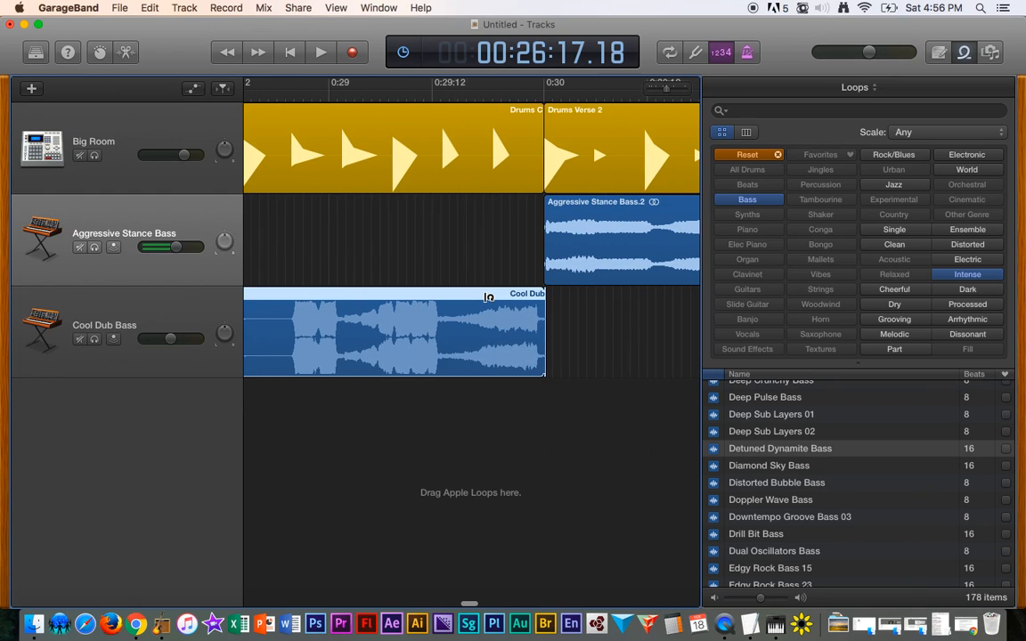
pyautogui.moveTo(541, 297); pyautogui.dragTo(541, 298)
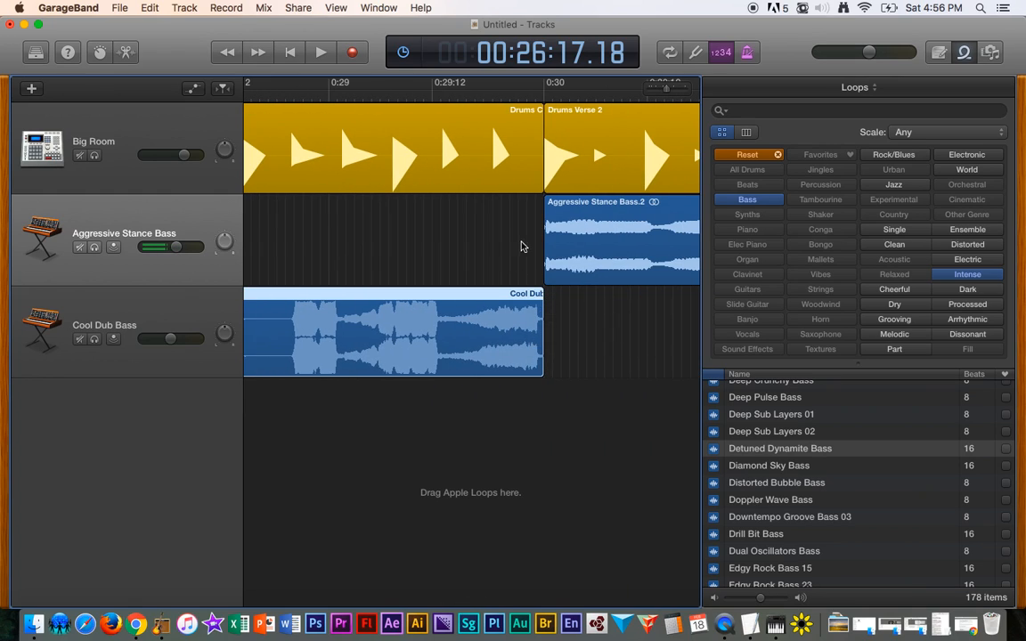
pyautogui.click(547, 84)
pyautogui.scroll(-3, 530, 222)
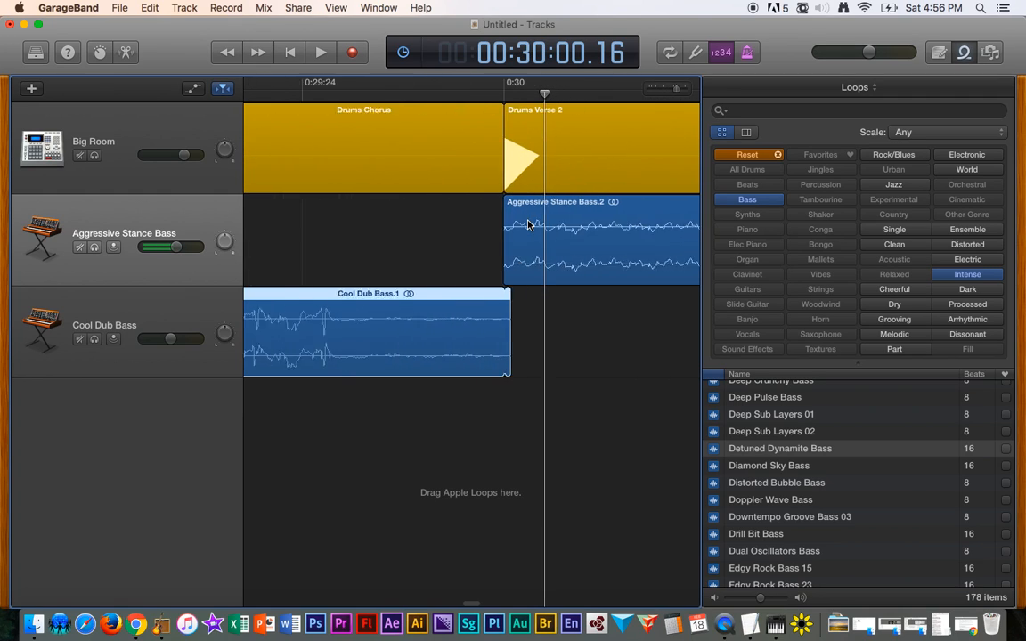
pyautogui.press('super+Right')
pyautogui.moveTo(457, 320); pyautogui.dragTo(436, 318)
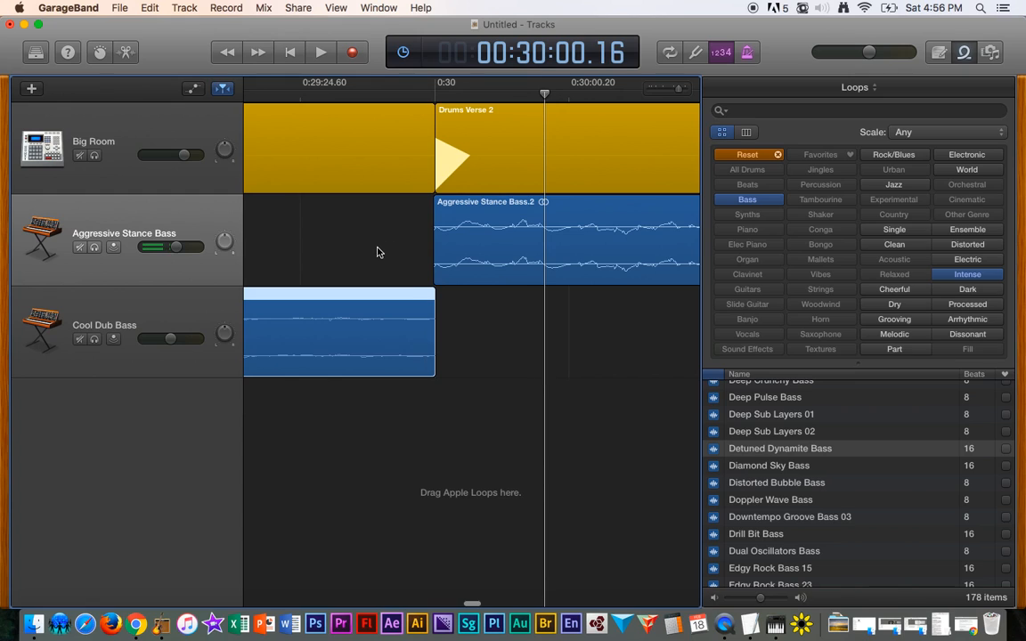
pyautogui.press('super+Left')
pyautogui.press('super+Left')
pyautogui.press('super+Left')
pyautogui.press('super+Left')
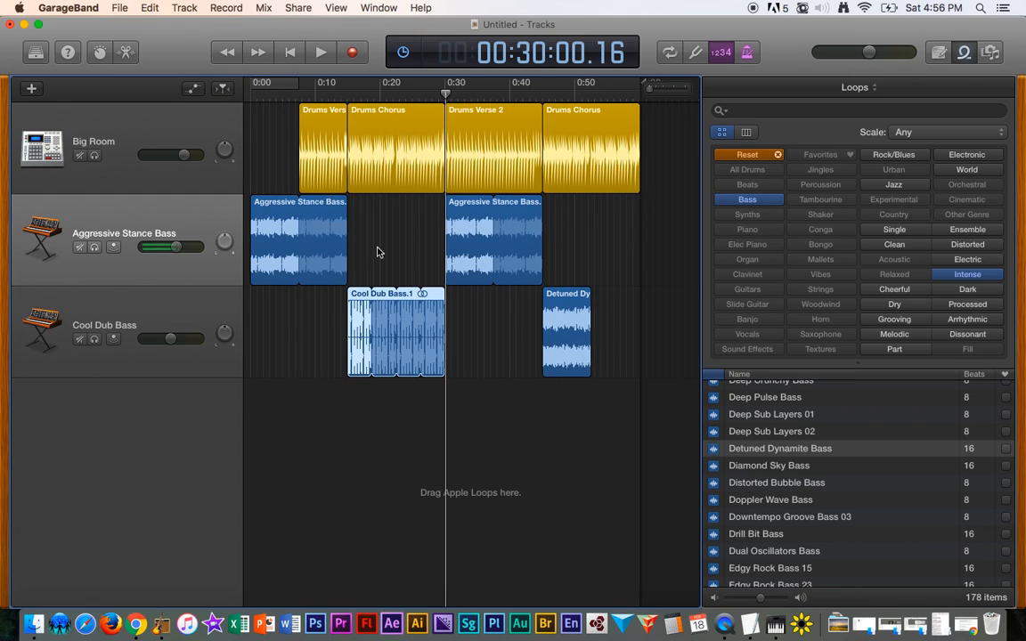
# - Shorten the Aggressive Stance Bass.2 region under Drums Verse 2 to end around 0:37 and play it back
pyautogui.click(339, 93)
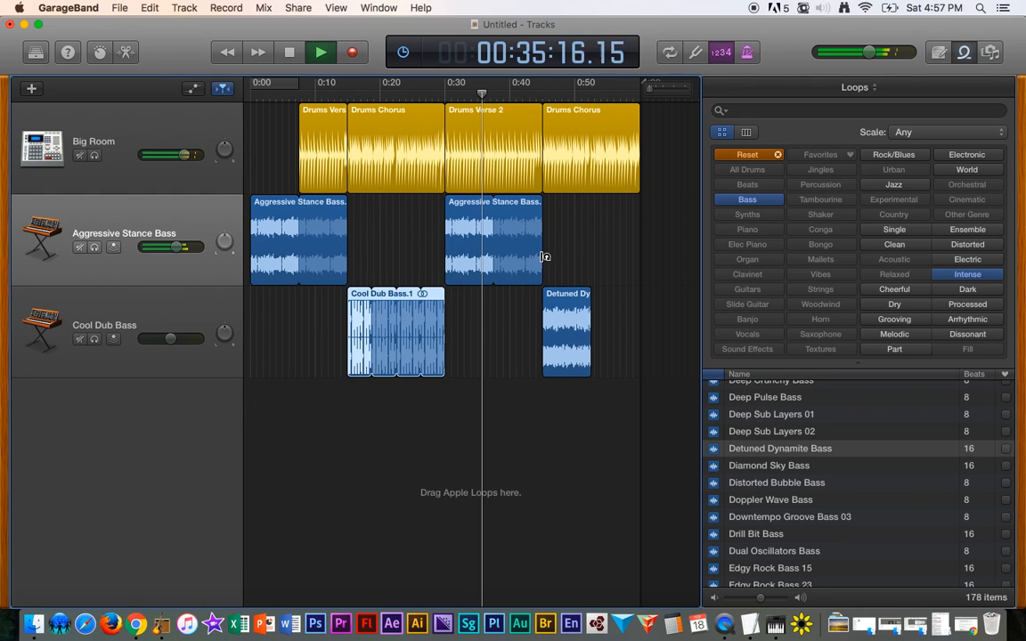
pyautogui.moveTo(540, 256); pyautogui.dragTo(490, 257)
pyautogui.press('space')
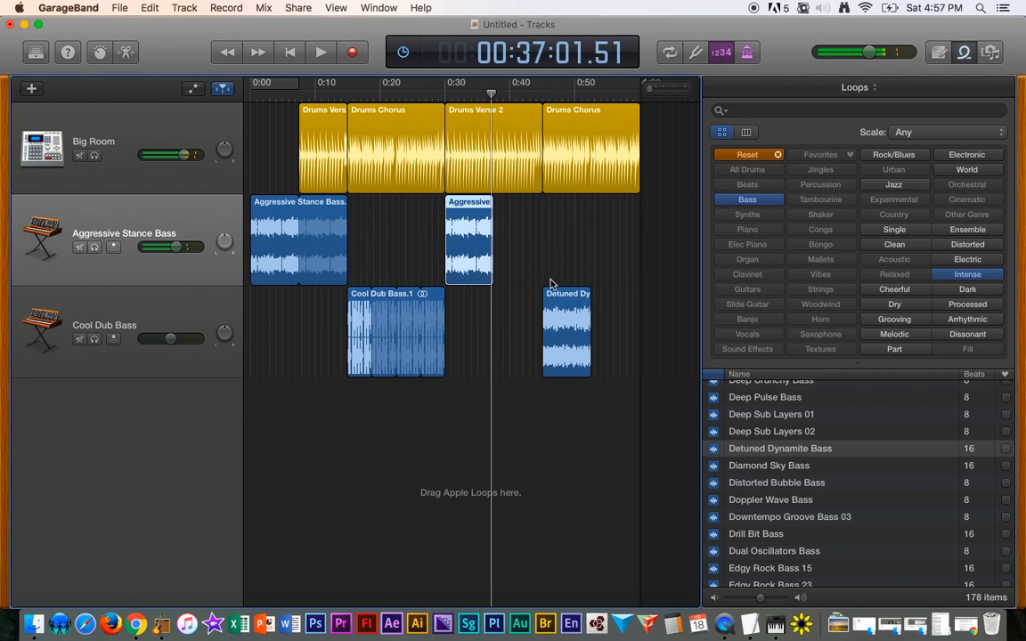
# - Move the Detuned Dynamite Bass region to start exactly where the shortened Aggressive Stance Bass region ends, and play it back
pyautogui.moveTo(553, 293); pyautogui.dragTo(514, 296)
pyautogui.click(483, 96)
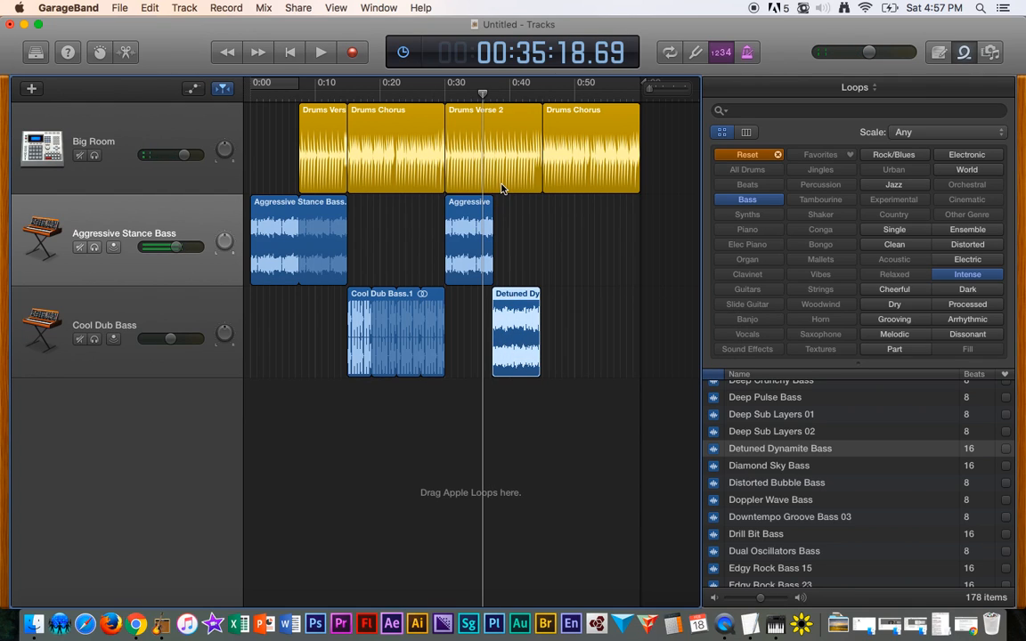
pyautogui.scroll(8, 504, 188)
pyautogui.hscroll(-1, 512, 276)
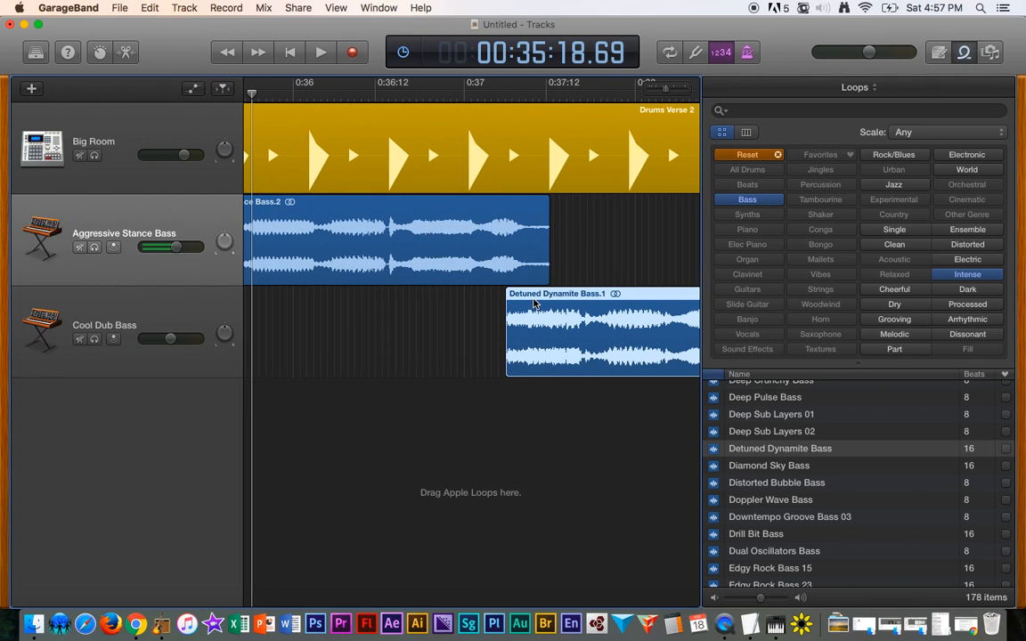
pyautogui.moveTo(532, 296); pyautogui.dragTo(575, 300)
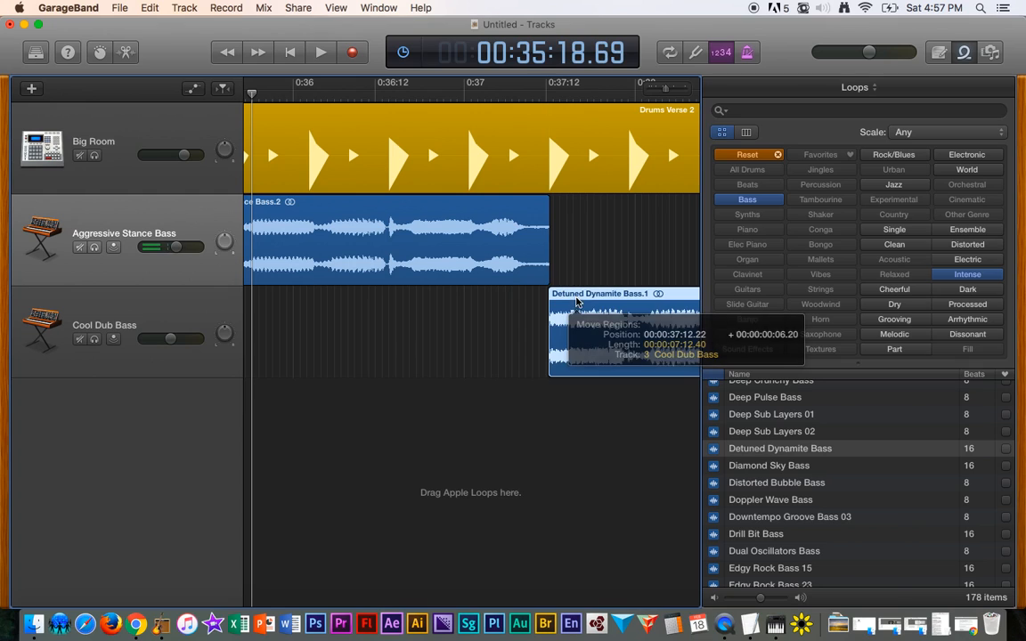
pyautogui.click(454, 92)
pyautogui.press('space')
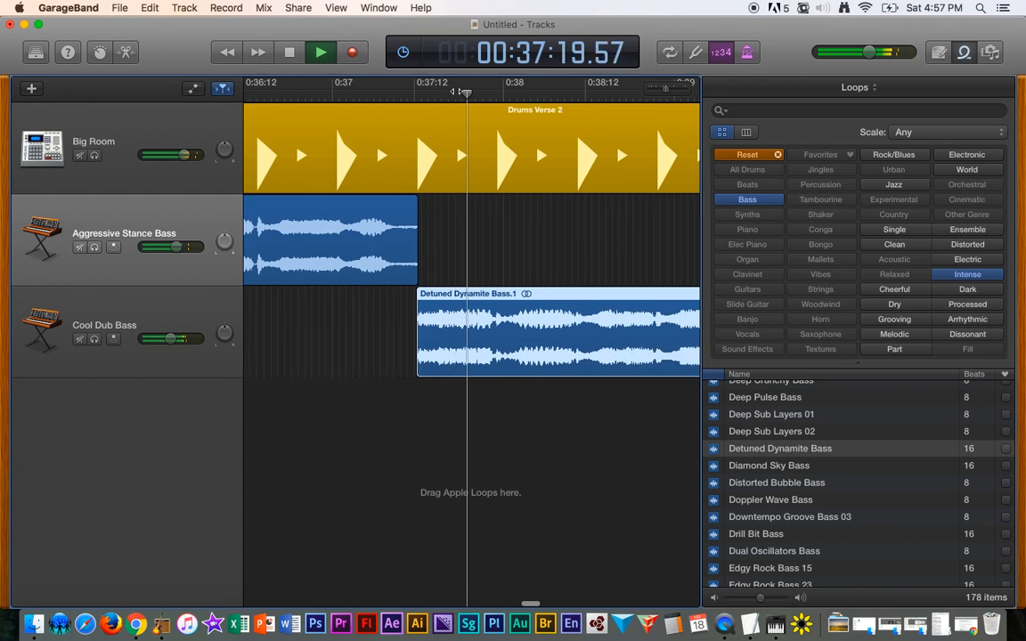
# - Stop playback and try to move the Detuned Dynamite Bass region onto a different track
pyautogui.scroll(-10, 383, 281)
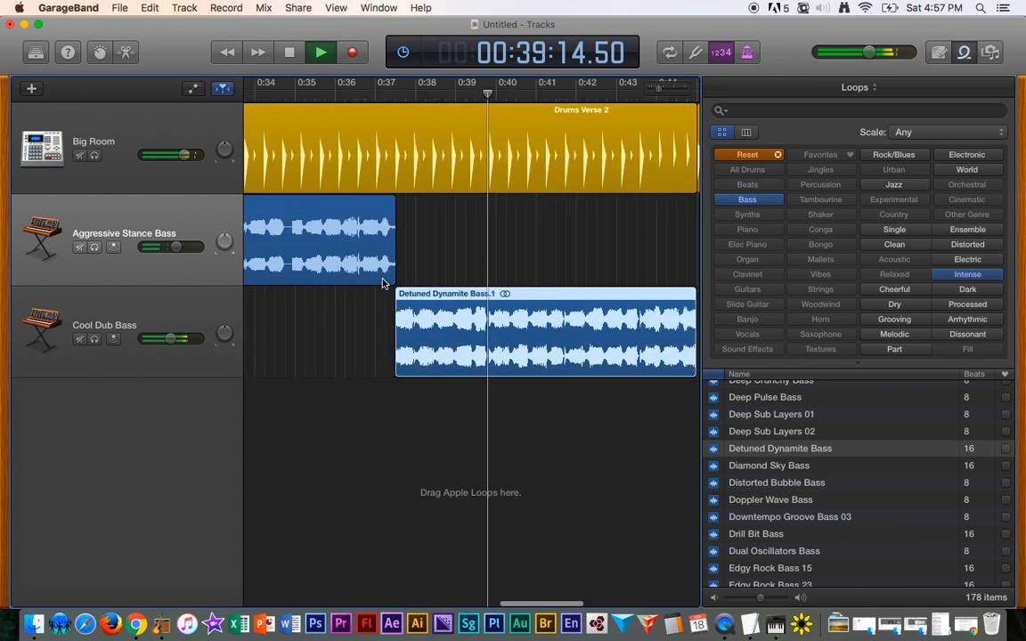
pyautogui.press('space')
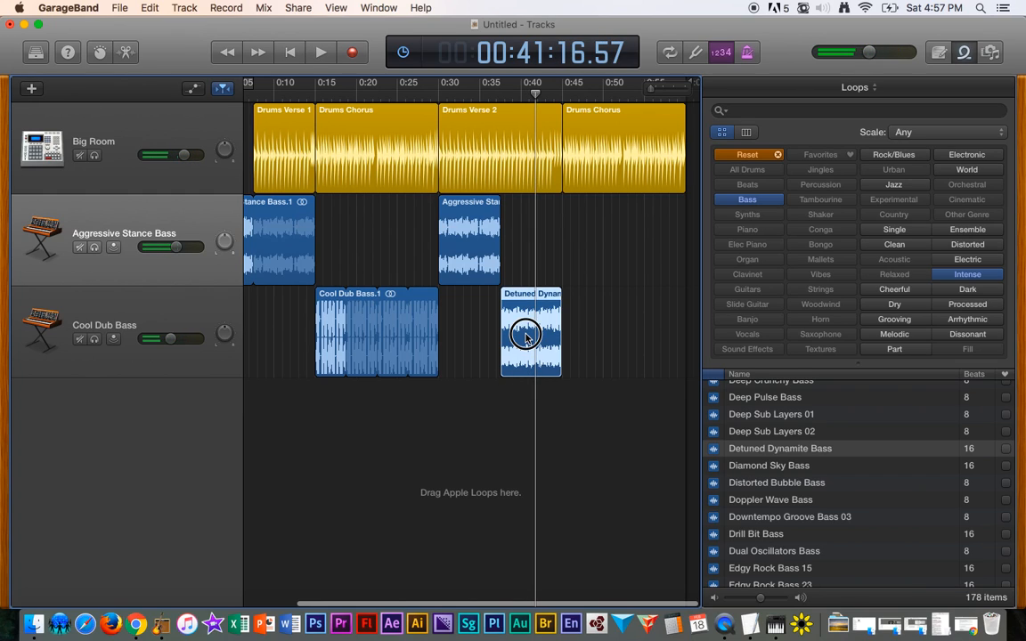
pyautogui.moveTo(525, 336); pyautogui.dragTo(521, 301)
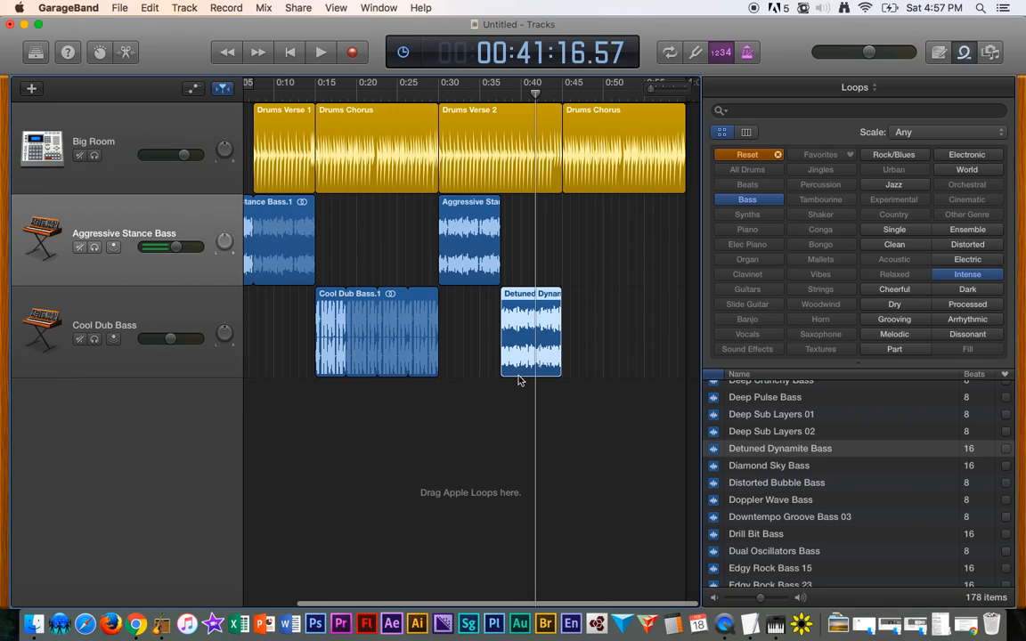
pyautogui.click(117, 415)
# - Create a new Audio track for microphone or line input
pyautogui.click(184, 8)
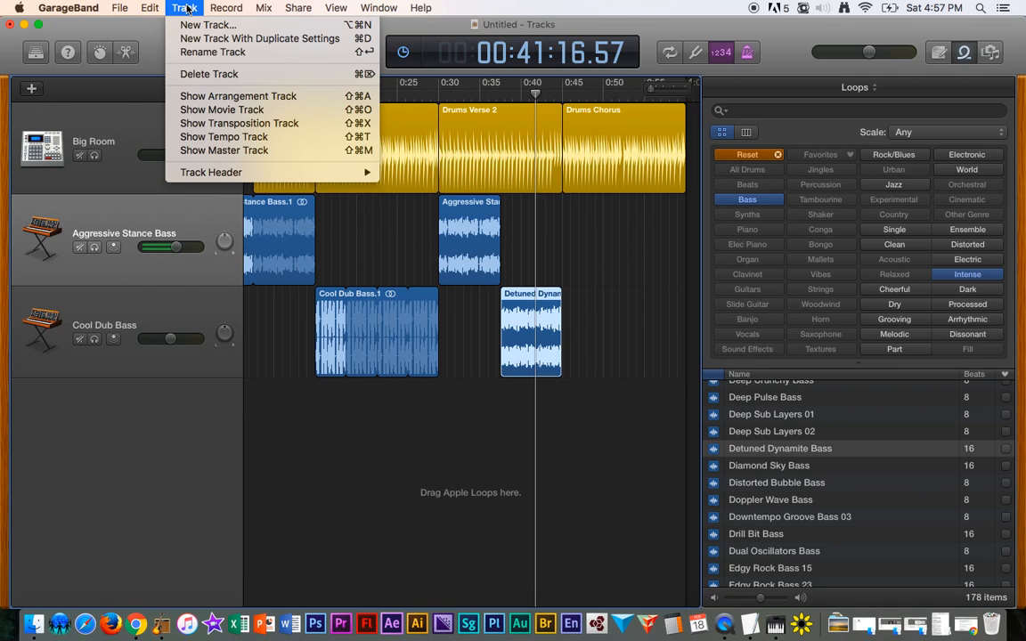
pyautogui.click(203, 26)
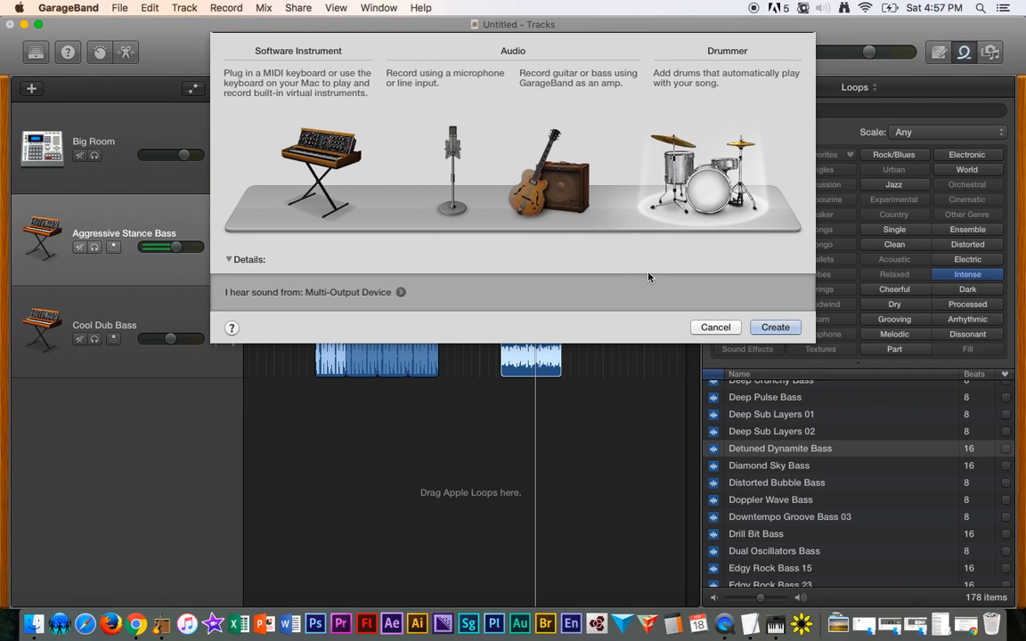
pyautogui.click(326, 172)
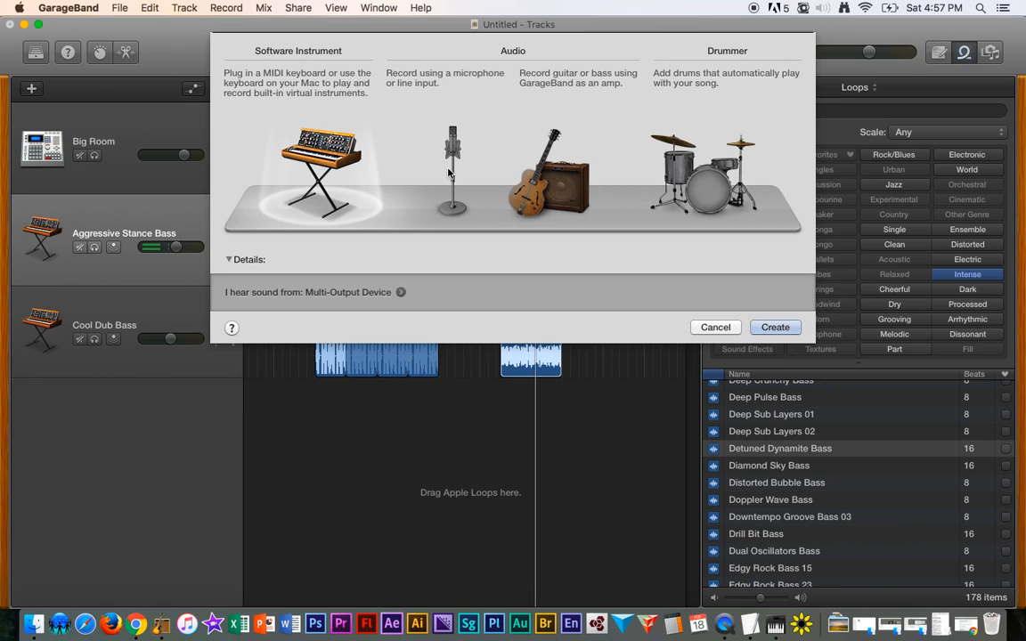
pyautogui.click(454, 165)
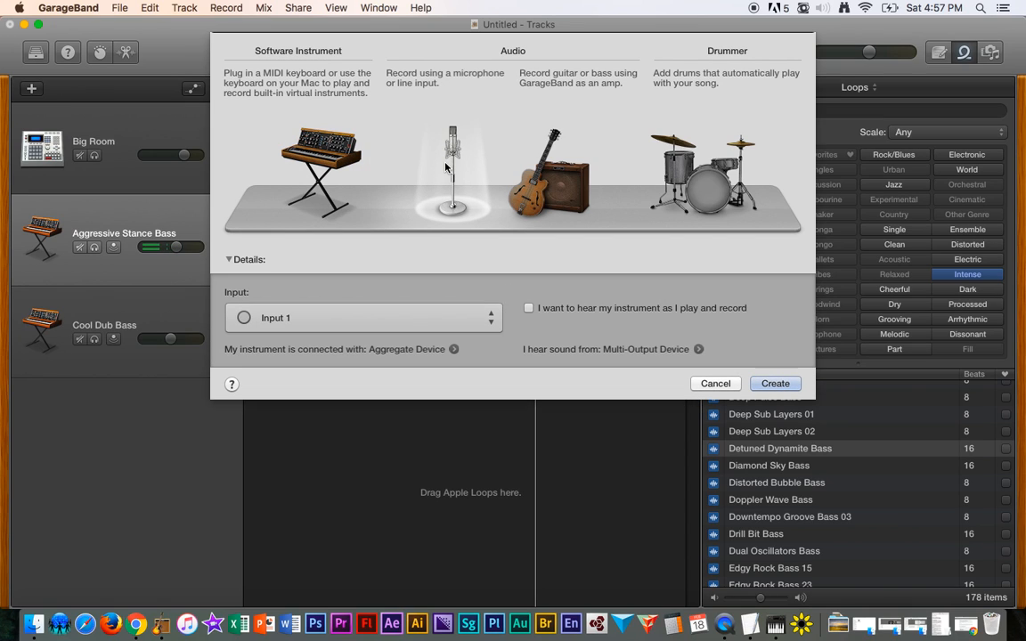
pyautogui.press('Return')
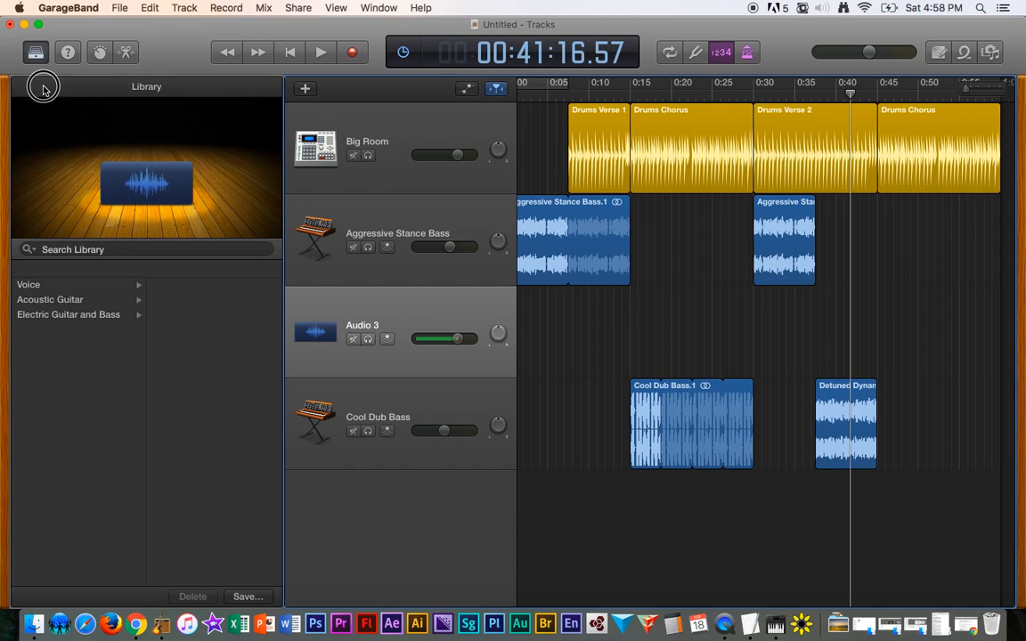
# - Move the Detuned Dynamite Bass.1 region onto the new Audio 3 track, keeping its timing
pyautogui.press('y')
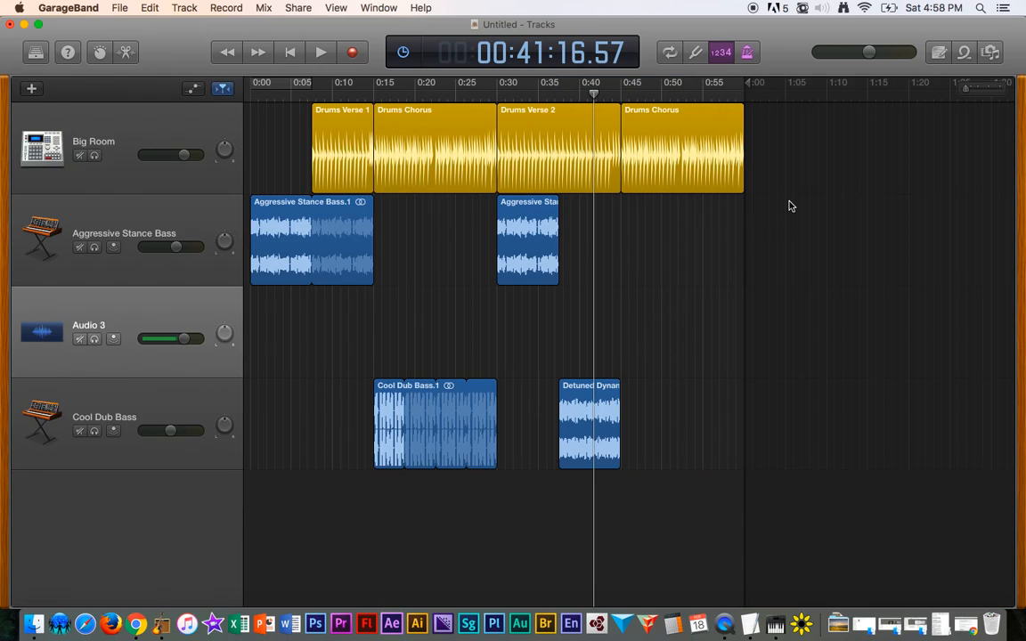
pyautogui.click(965, 54)
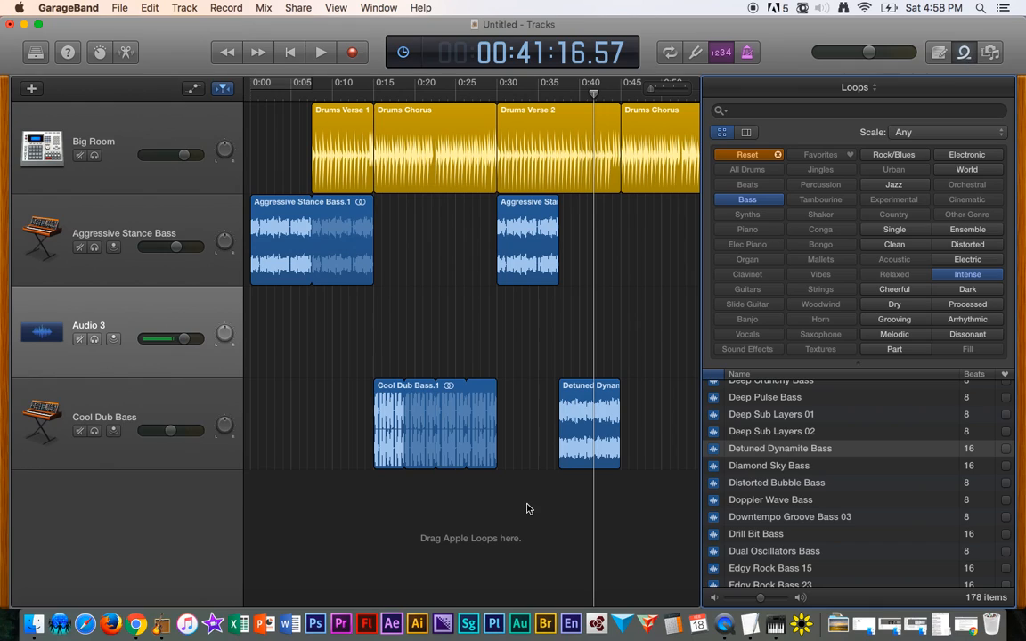
pyautogui.click(586, 395)
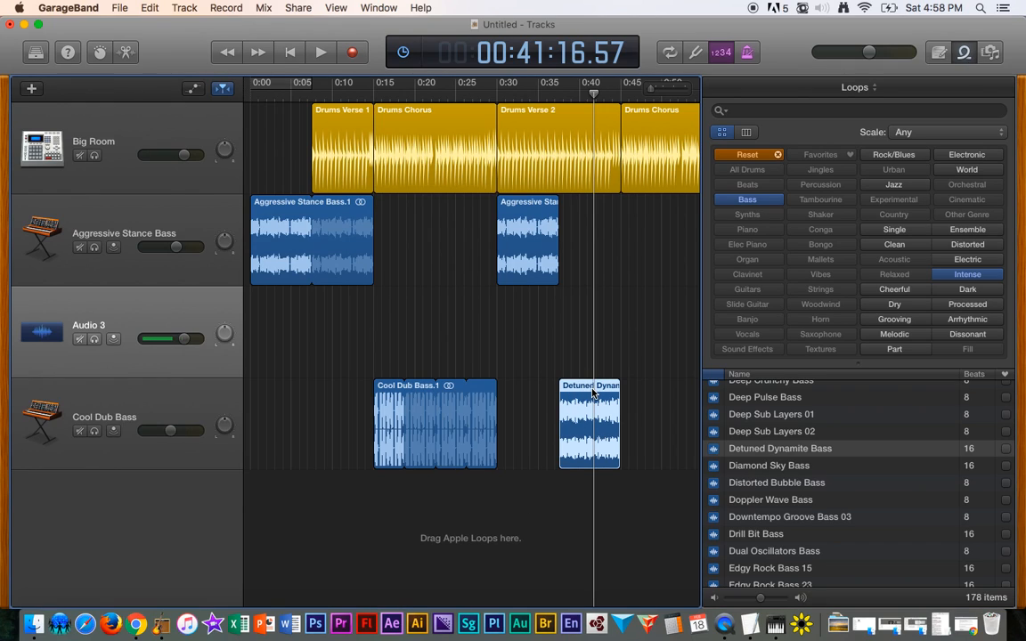
pyautogui.moveTo(589, 392); pyautogui.dragTo(590, 352)
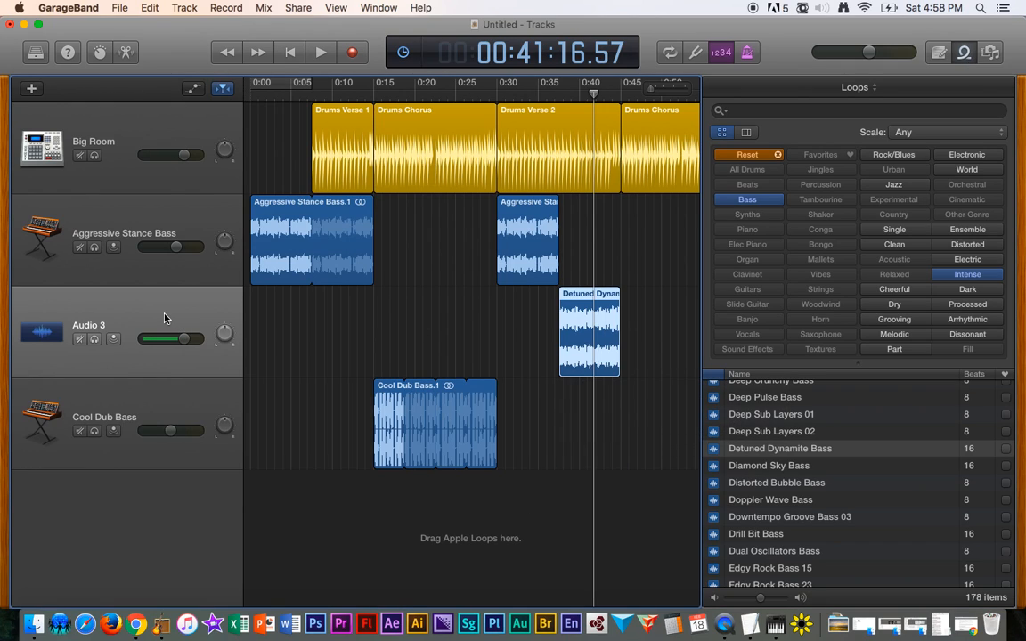
# - Move the Audio 3 track below Cool Dub Bass and back above it again
pyautogui.moveTo(95, 312); pyautogui.dragTo(87, 441)
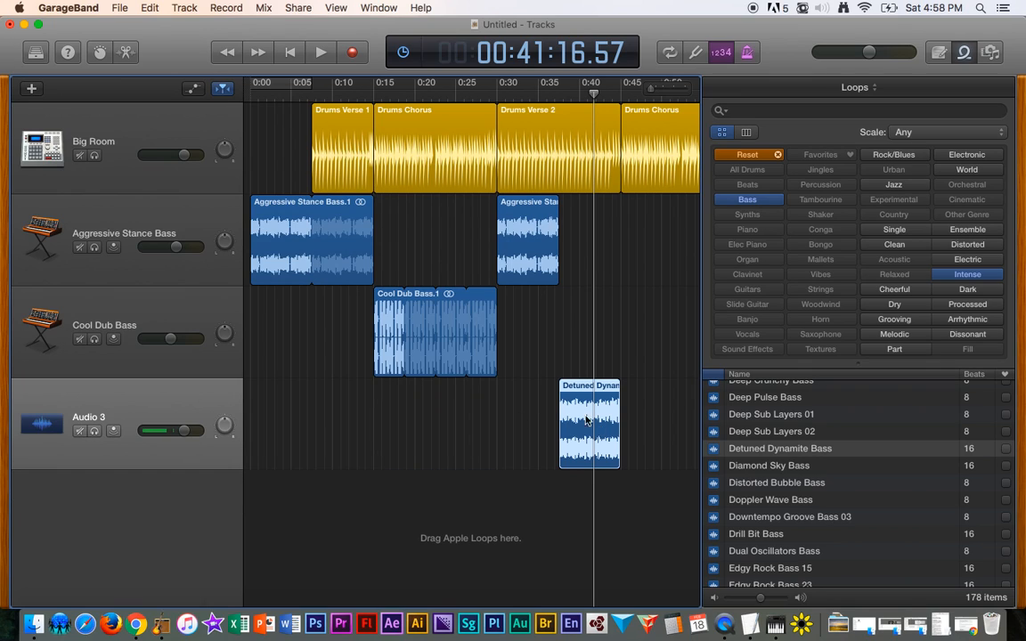
pyautogui.moveTo(194, 392); pyautogui.dragTo(198, 309)
# - Play back the transition from Aggressive Stance Bass.2 into the Detuned Dynamite Bass region on Audio 3
pyautogui.scroll(10, 588, 381)
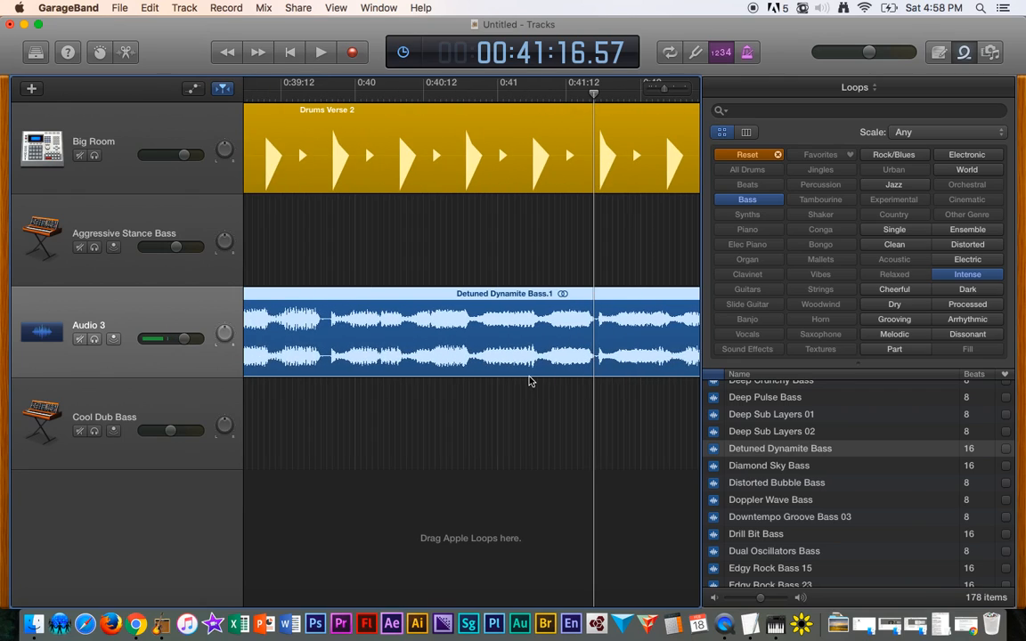
pyautogui.hscroll(-10, 529, 381)
pyautogui.hscroll(6, 529, 381)
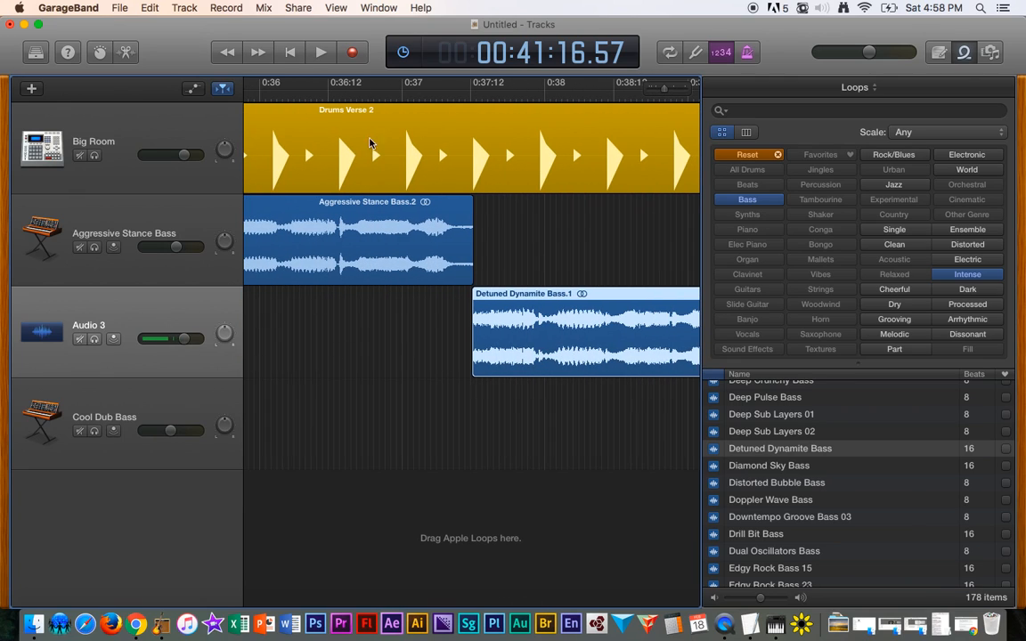
pyautogui.click(325, 96)
pyautogui.press('space')
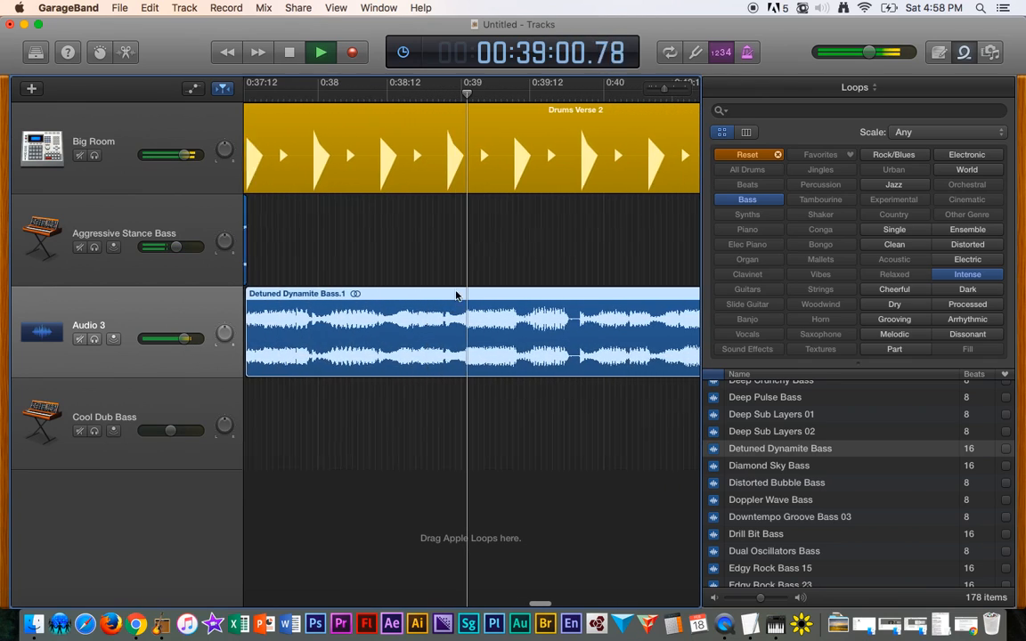
pyautogui.scroll(-6, 414, 300)
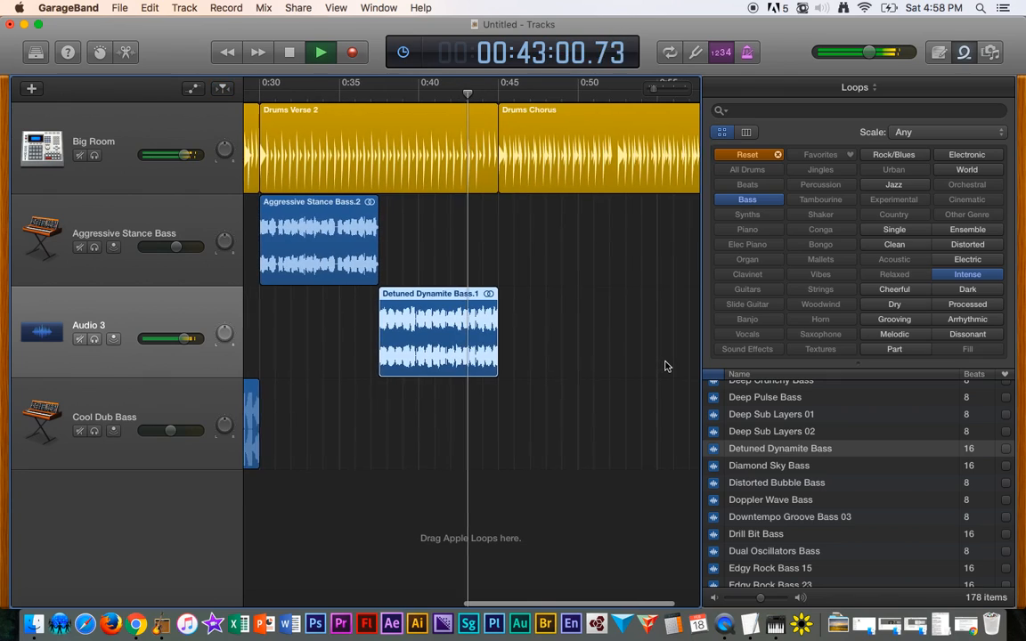
pyautogui.hscroll(-1, 664, 365)
pyautogui.press('space')
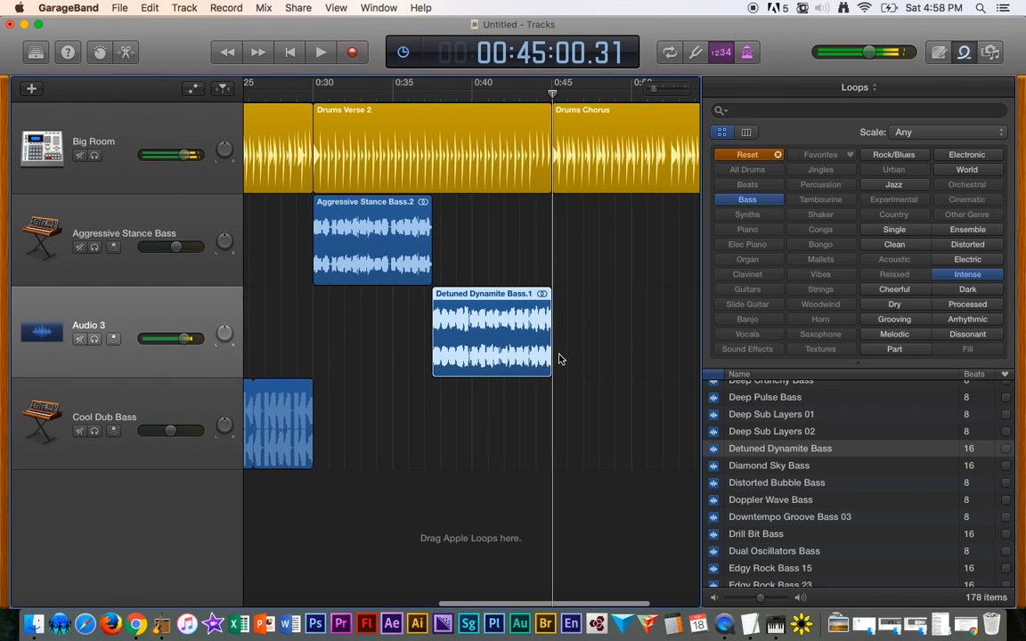
# - Paste a copy of the Aggressive Stance Bass region onto its track at the start of the second Drums Chorus
pyautogui.scroll(-5, 492, 373)
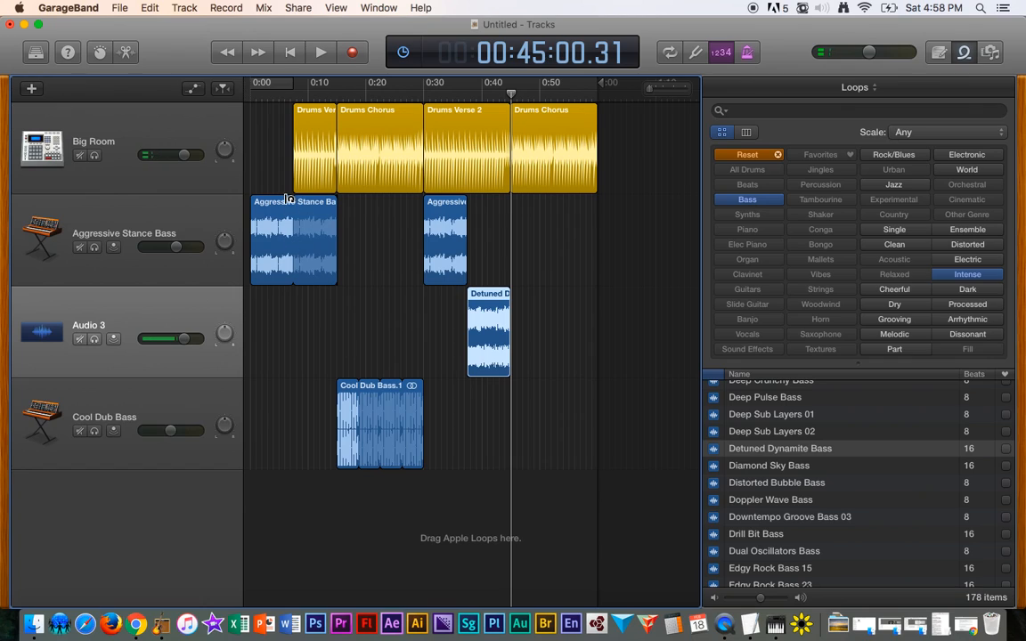
pyautogui.click(278, 212)
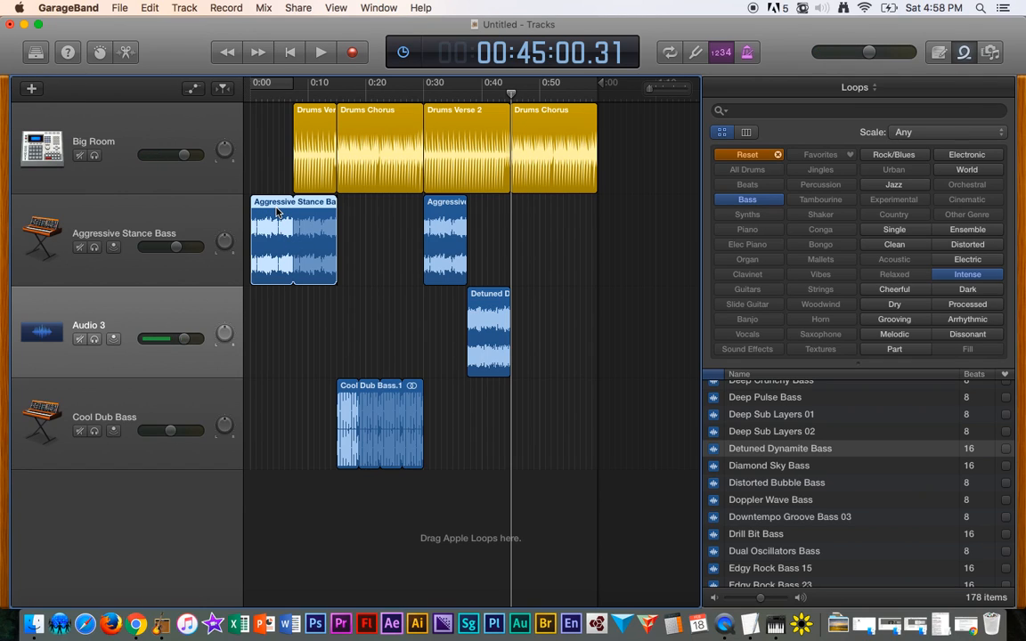
pyautogui.click(512, 91)
pyautogui.scroll(5, 518, 247)
pyautogui.scroll(-3, 518, 248)
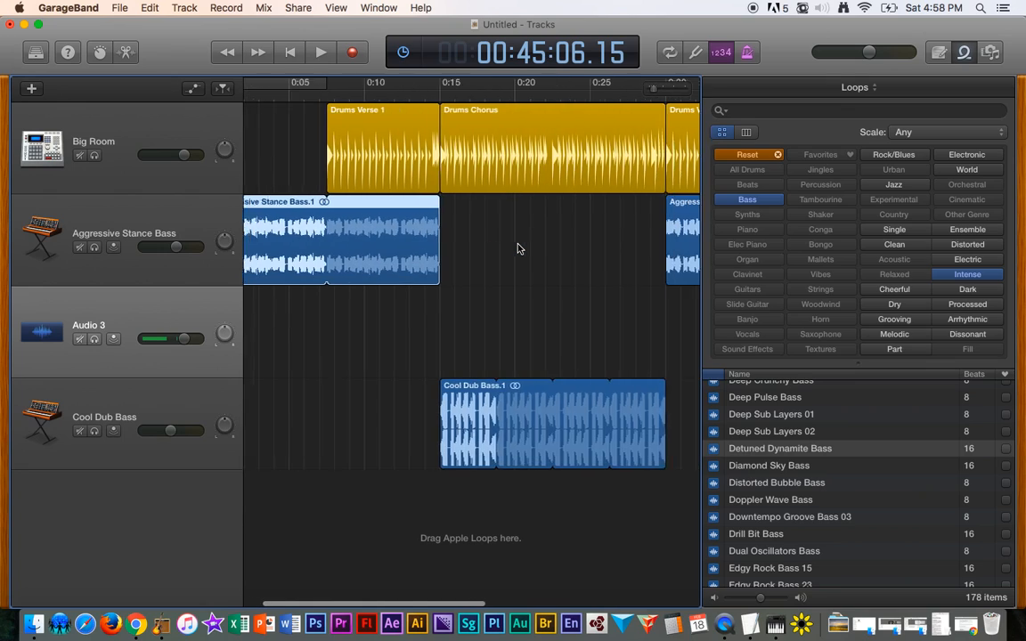
pyautogui.hscroll(10, 519, 248)
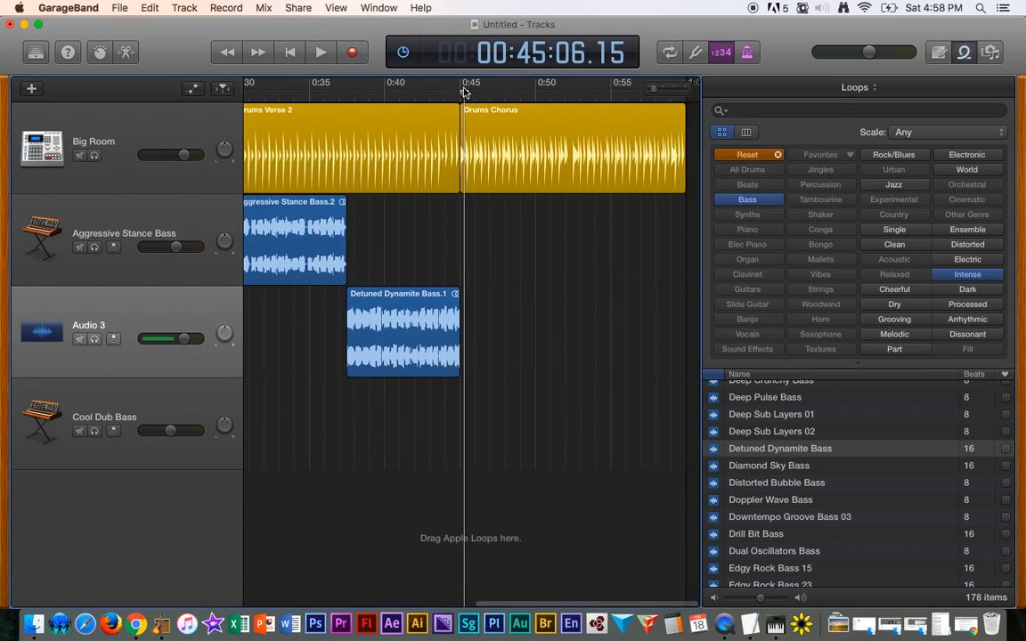
pyautogui.click(463, 106)
pyautogui.click(460, 99)
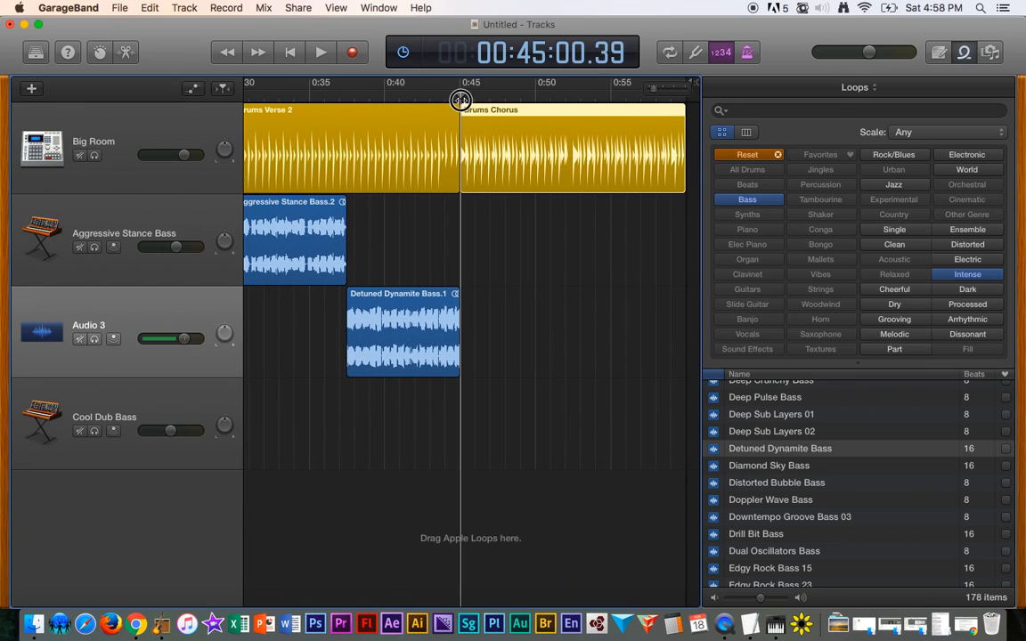
pyautogui.click(153, 232)
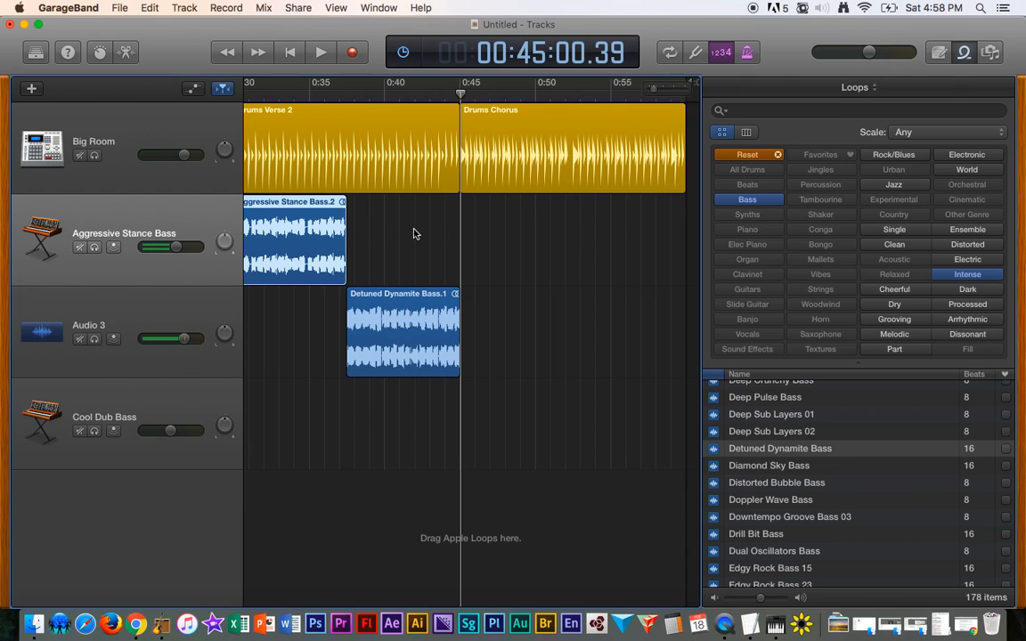
pyautogui.press('super+v')
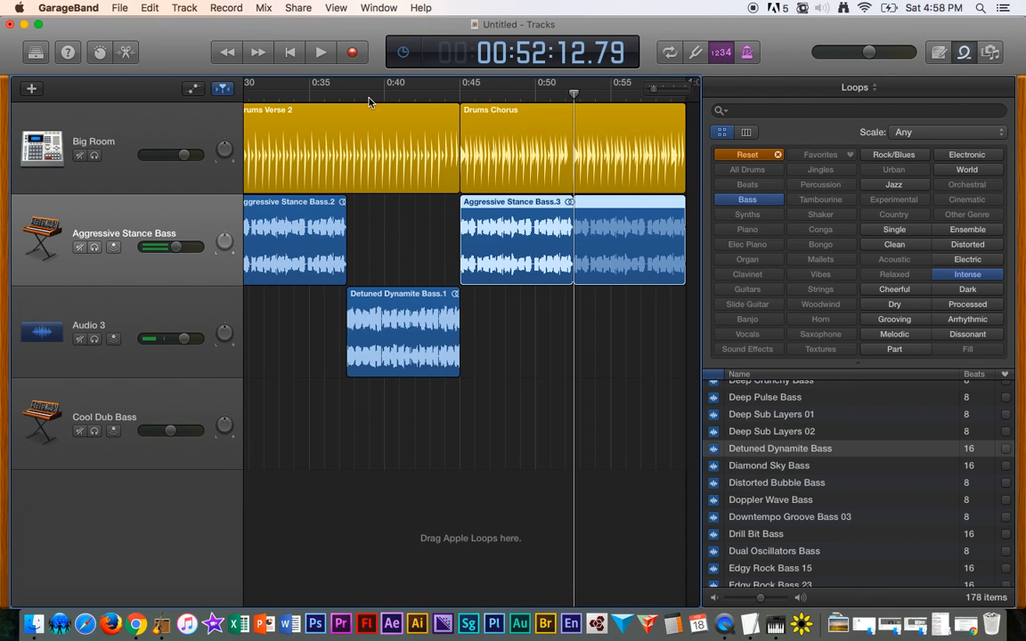
# - Play back the arrangement from around 0:37 through the pasted chorus bass region
pyautogui.click(339, 94)
pyautogui.hscroll(-3, 474, 334)
pyautogui.press('space')
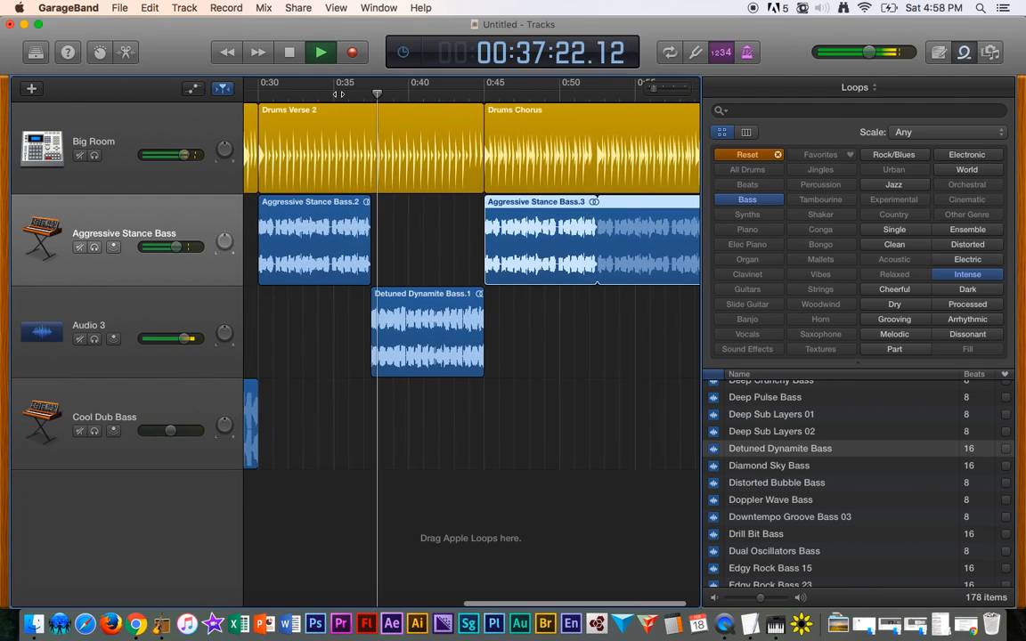
pyautogui.hscroll(-1, 534, 362)
pyautogui.scroll(4, 533, 362)
pyautogui.hscroll(-1, 525, 358)
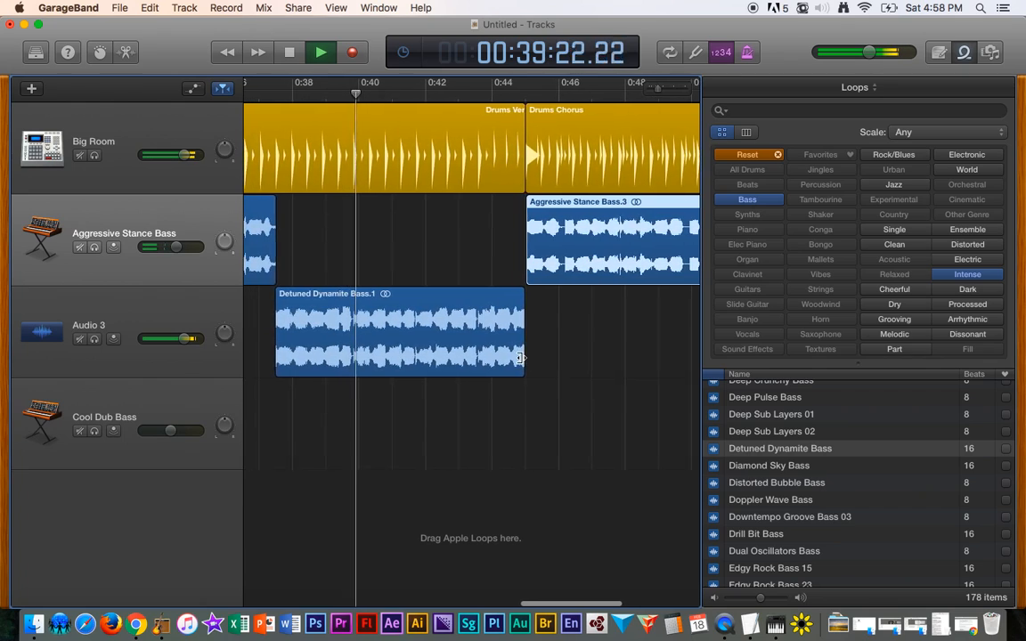
pyautogui.scroll(-1, 521, 358)
pyautogui.scroll(-5, 523, 362)
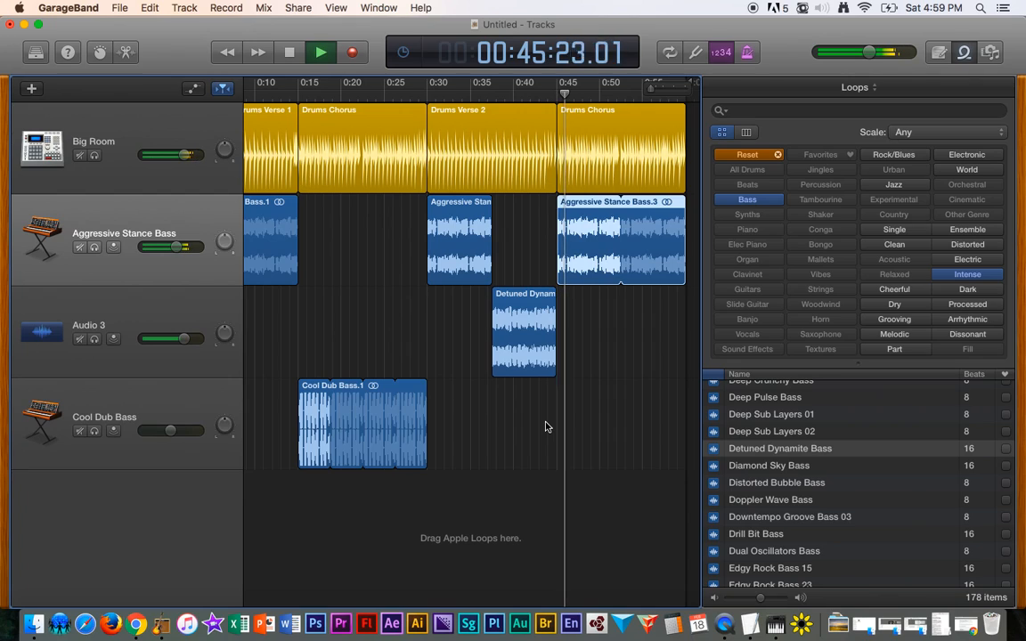
pyautogui.scroll(-3, 557, 412)
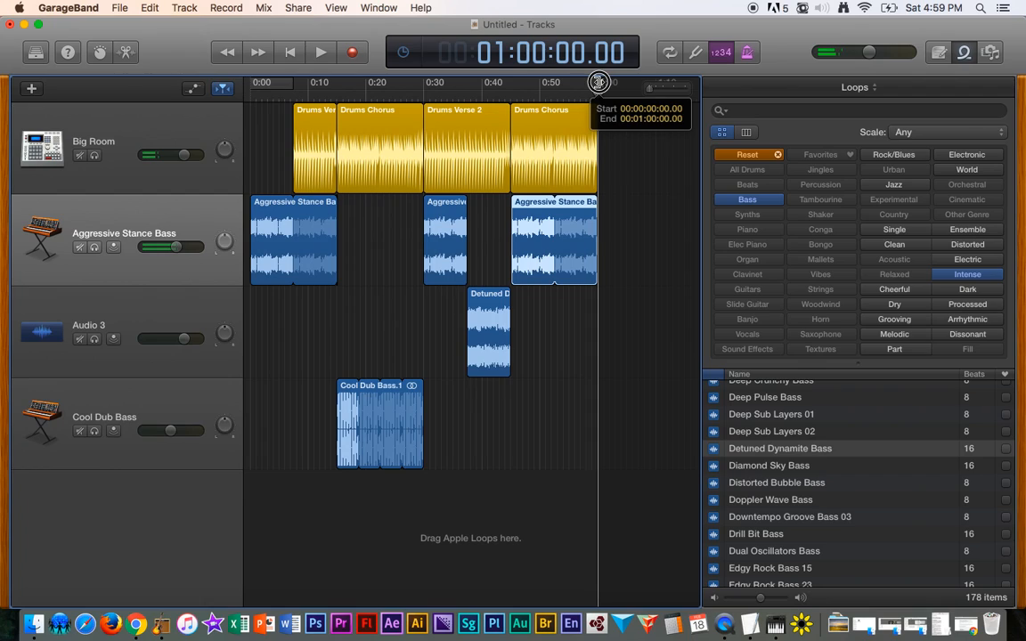
# - Move the project end marker out to about 1:05
pyautogui.moveTo(599, 82)
pyautogui.mouseDown()
pyautogui.moveTo(648, 83)
pyautogui.moveTo(607, 85)
pyautogui.mouseUp()
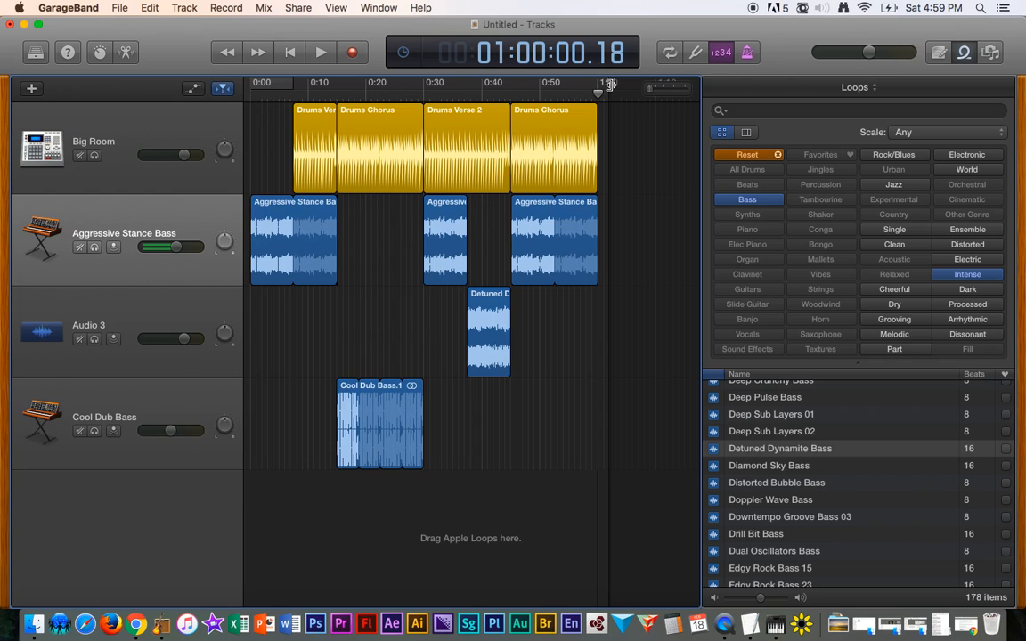
pyautogui.moveTo(610, 85); pyautogui.dragTo(632, 84)
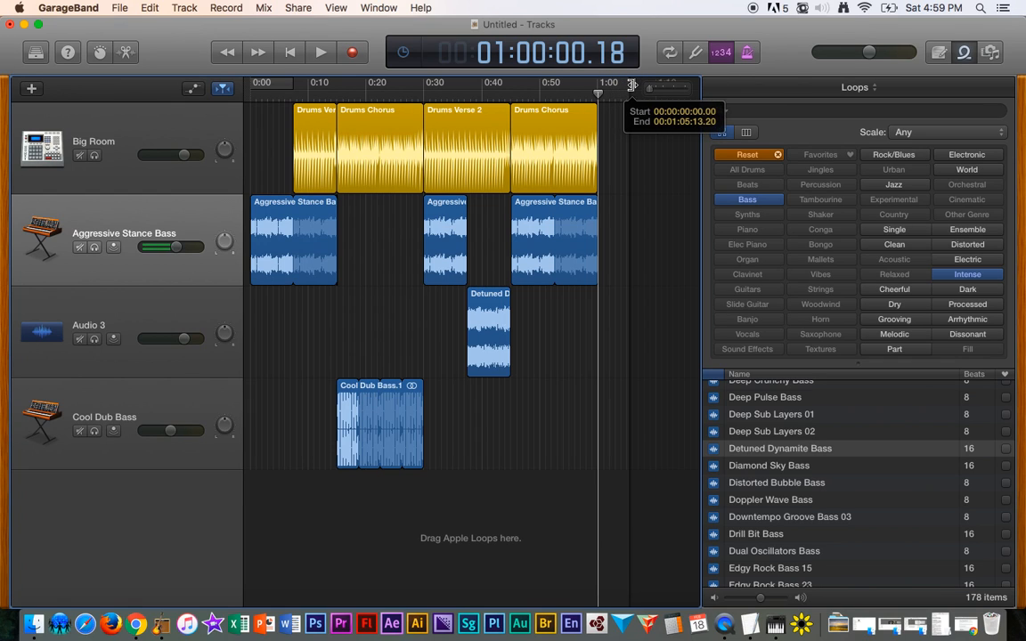
# - Play the song's ending from about 0:59 and lengthen the Aggressive Stance Bass.3 region to about 1:00.5
pyautogui.scroll(10, 606, 218)
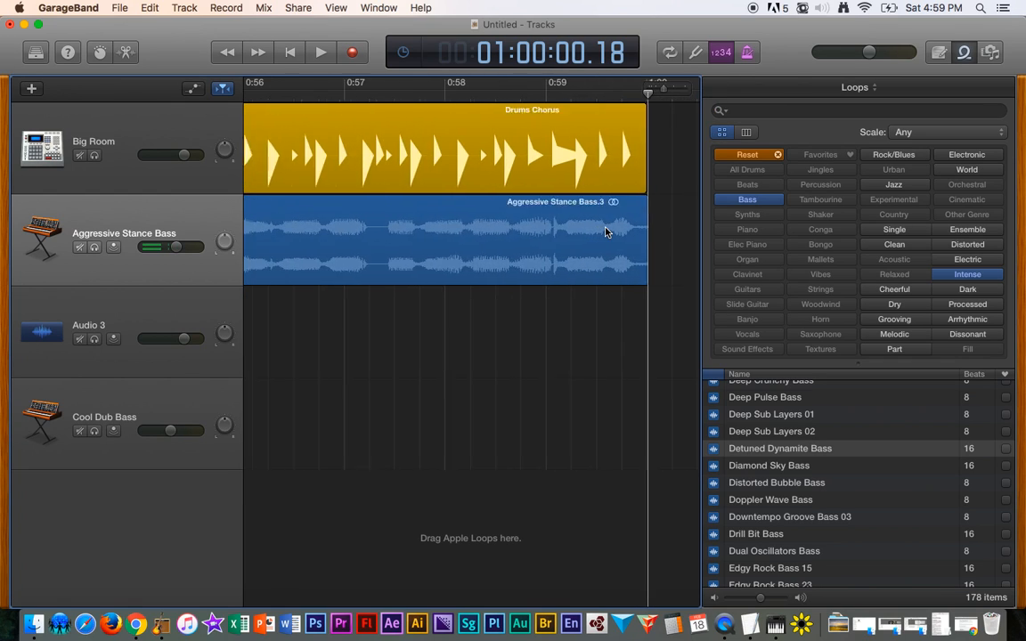
pyautogui.hscroll(2, 606, 233)
pyautogui.moveTo(607, 178); pyautogui.dragTo(635, 217)
pyautogui.click(464, 86)
pyautogui.press('space')
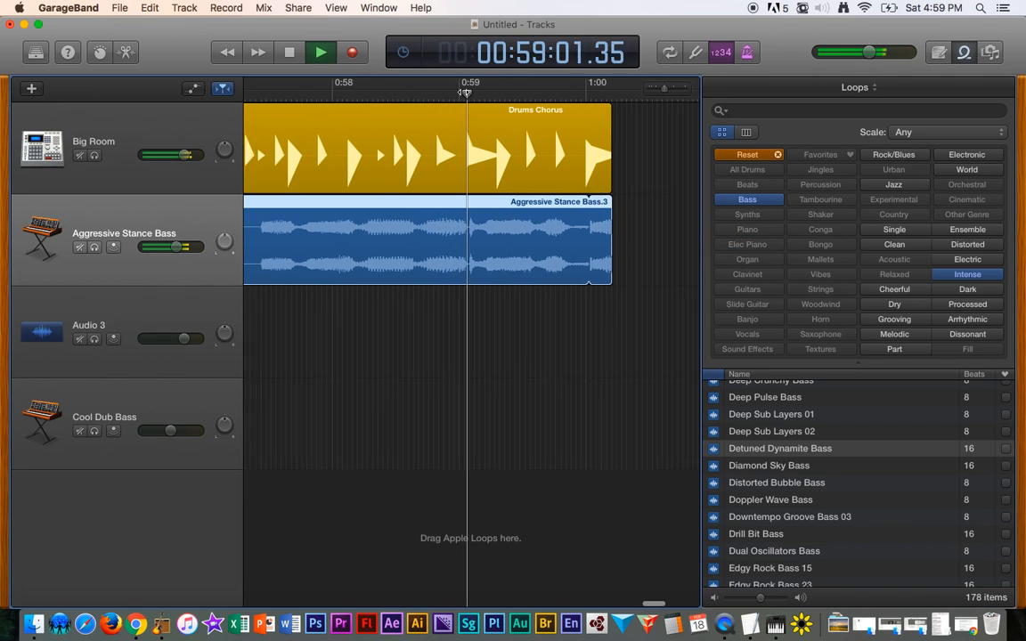
pyautogui.press('space')
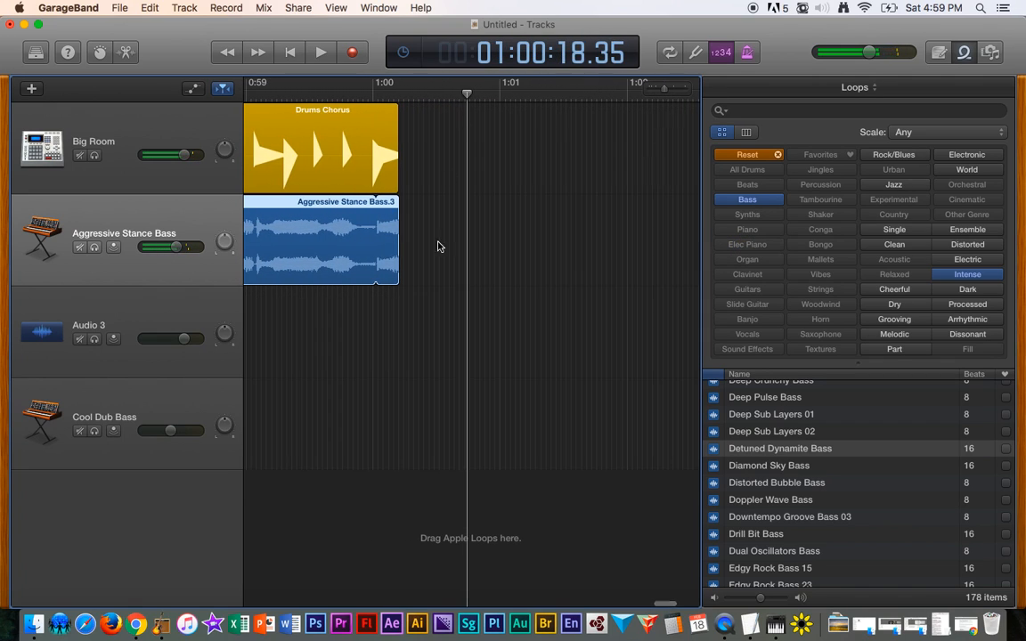
pyautogui.moveTo(397, 257); pyautogui.dragTo(439, 249)
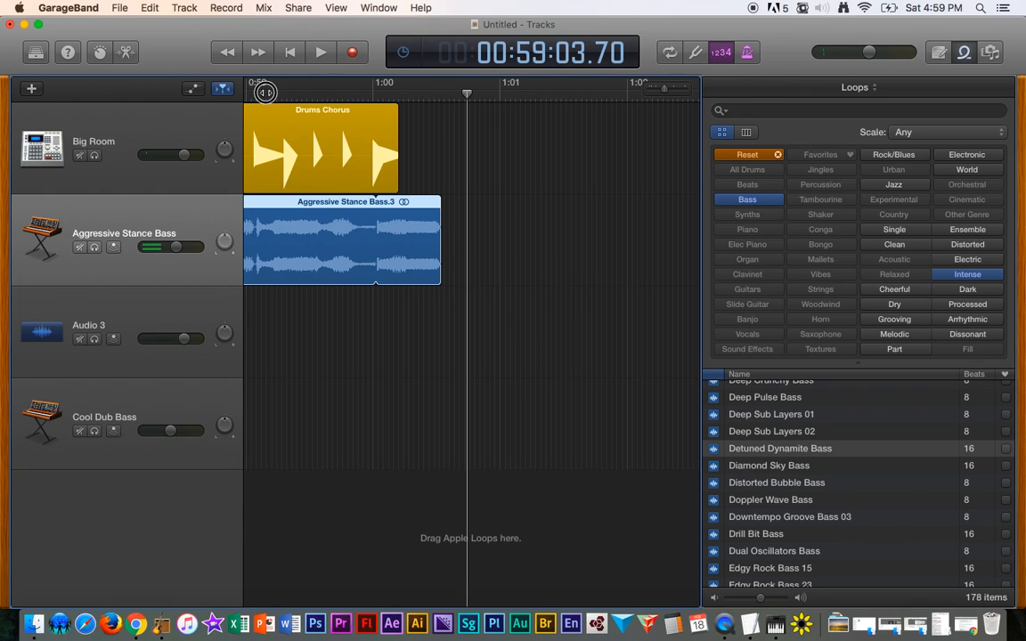
# - Trim the end of the Aggressive Stance Bass.3 region back to about 1:00.2, in line with the Drums Chorus end
pyautogui.press('space')
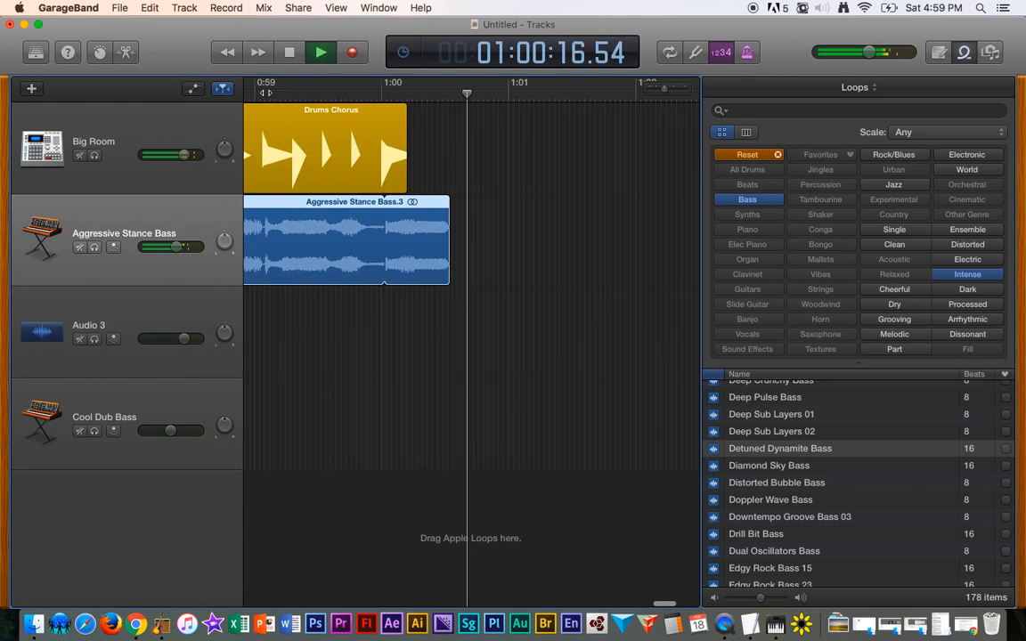
pyautogui.press('space')
pyautogui.moveTo(436, 222); pyautogui.dragTo(398, 222)
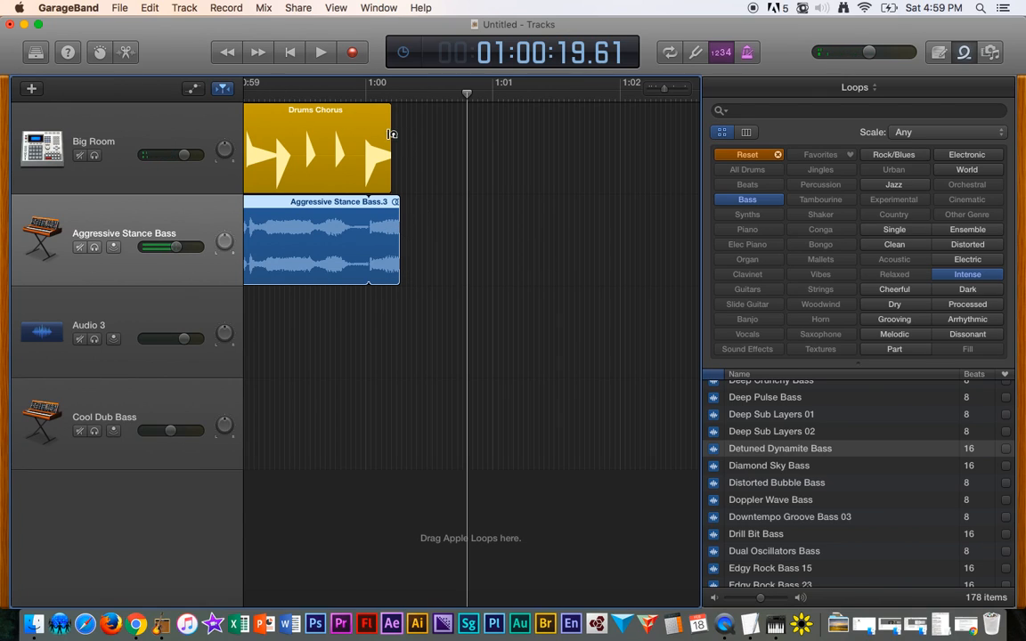
pyautogui.moveTo(391, 134)
pyautogui.mouseDown()
pyautogui.moveTo(405, 133)
pyautogui.moveTo(389, 134)
pyautogui.mouseUp()
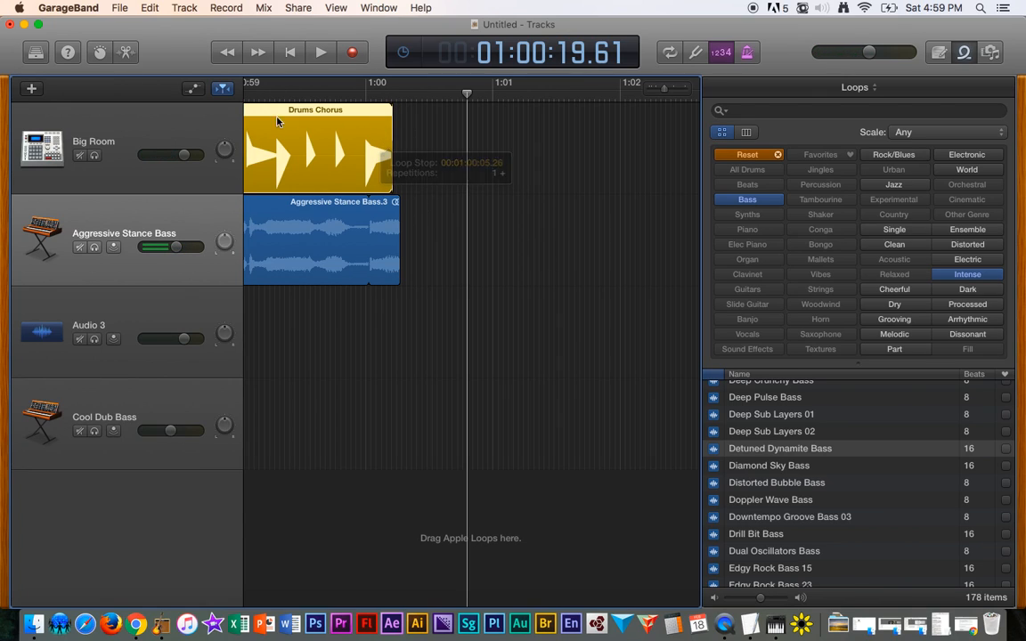
# - Play the ending from about 0:59 and review the whole arrangement of drum and bass regions across all tracks
pyautogui.click(257, 92)
pyautogui.press('space')
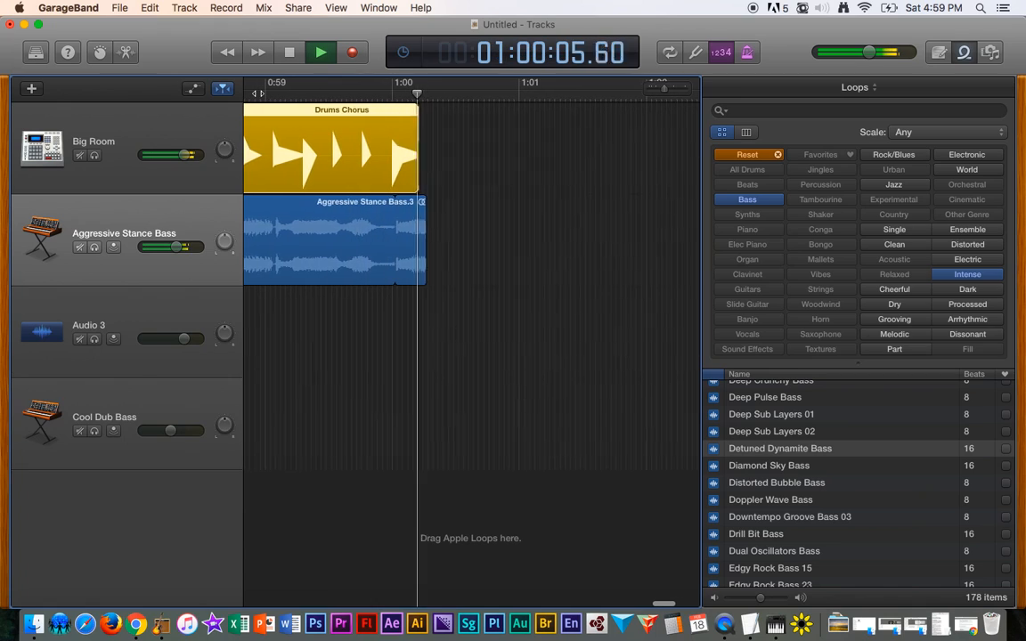
pyautogui.press('space')
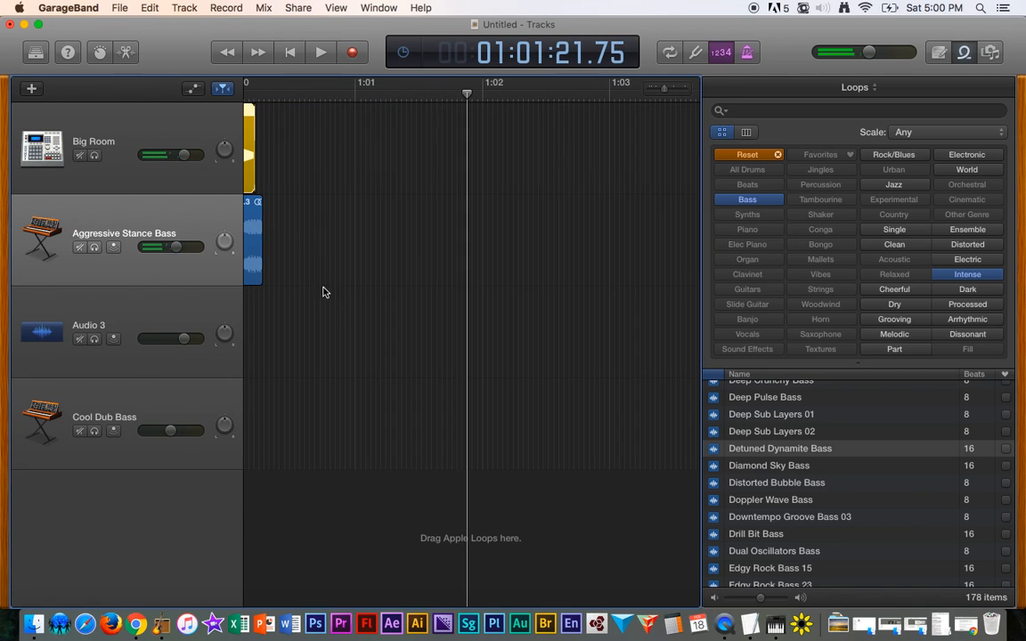
pyautogui.scroll(5, 348, 332)
pyautogui.scroll(-6, 348, 332)
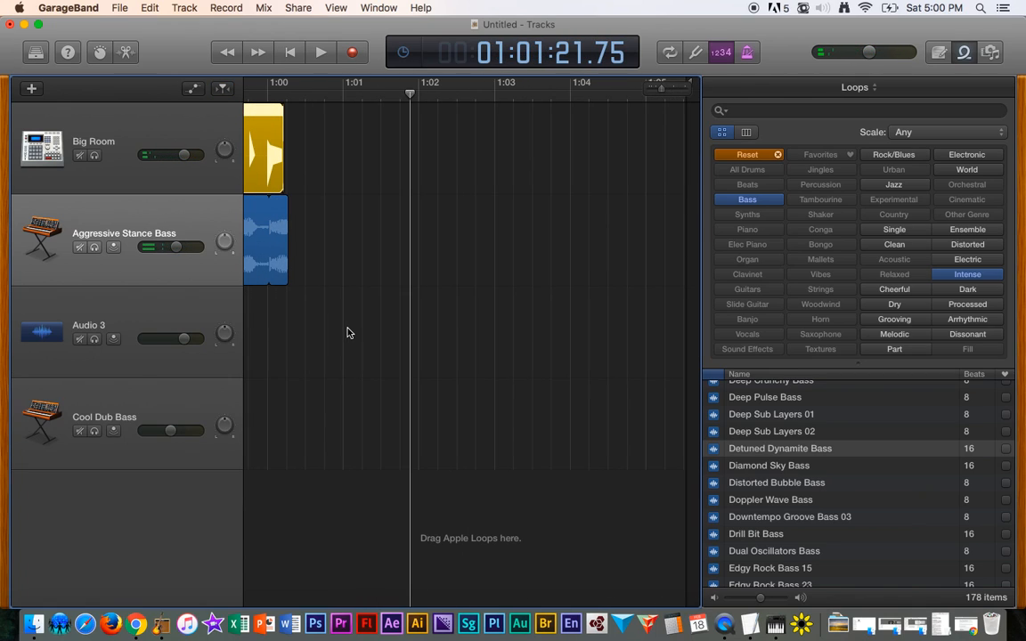
pyautogui.scroll(8, 348, 332)
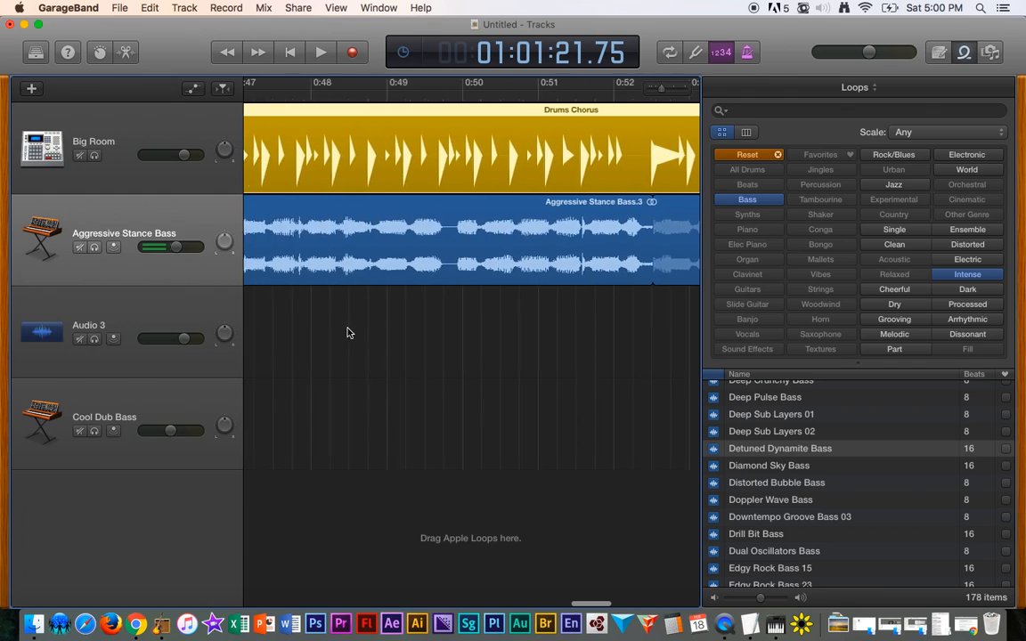
pyautogui.hscroll(-10, 348, 332)
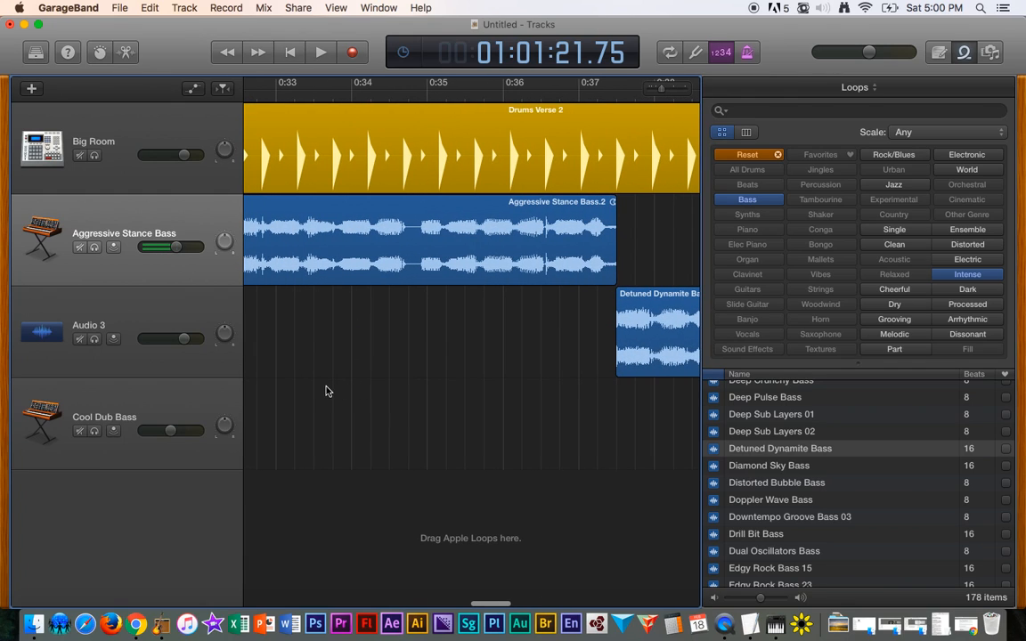
pyautogui.scroll(-6, 326, 391)
pyautogui.scroll(-5, 483, 374)
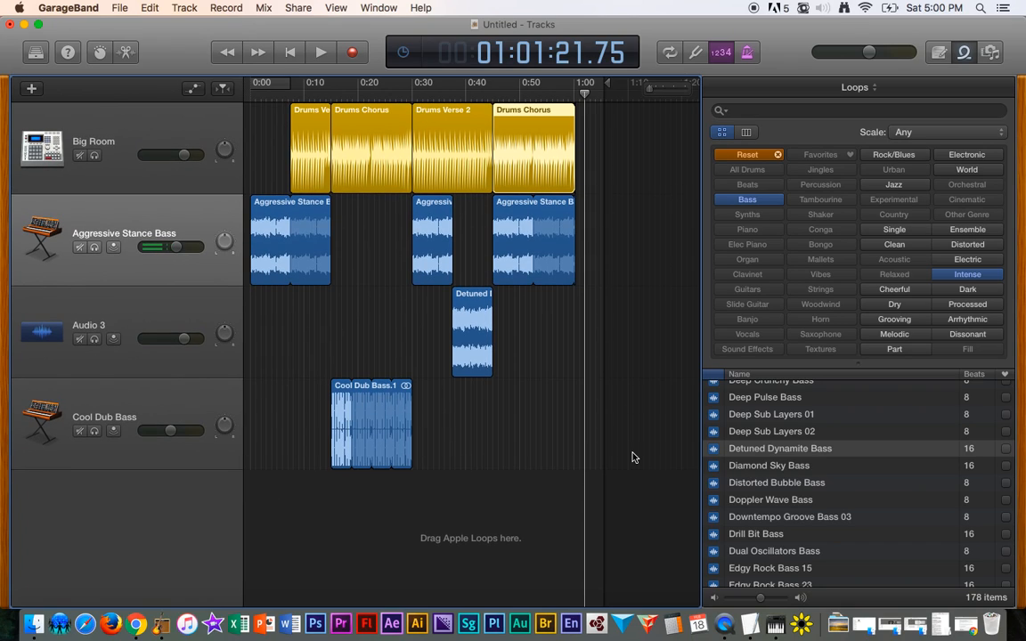
# - Clear the Bass and Intense keyword filters in the loop browser
pyautogui.click(746, 201)
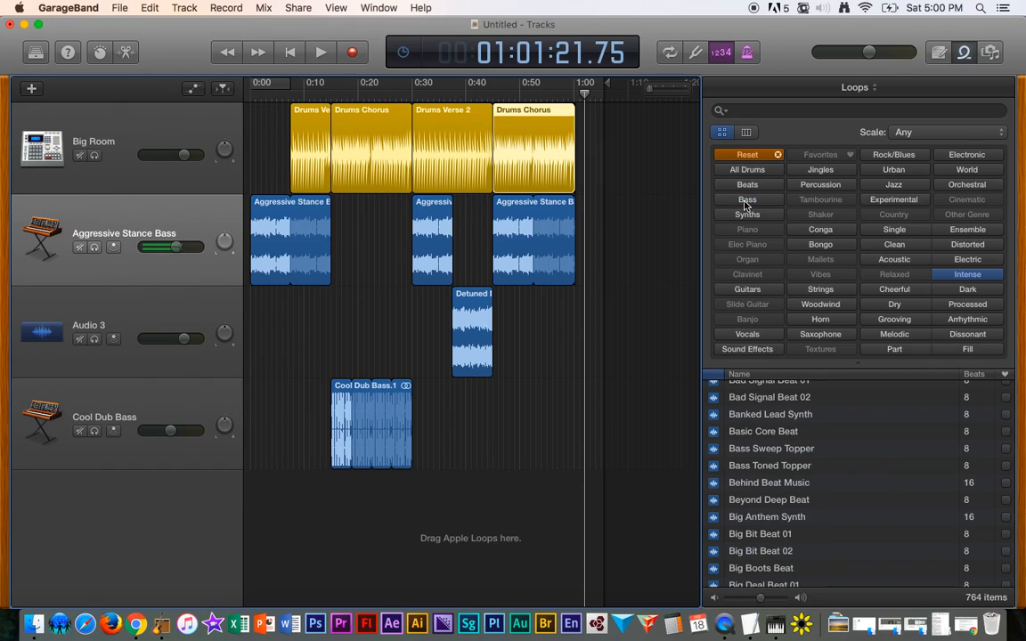
pyautogui.click(967, 276)
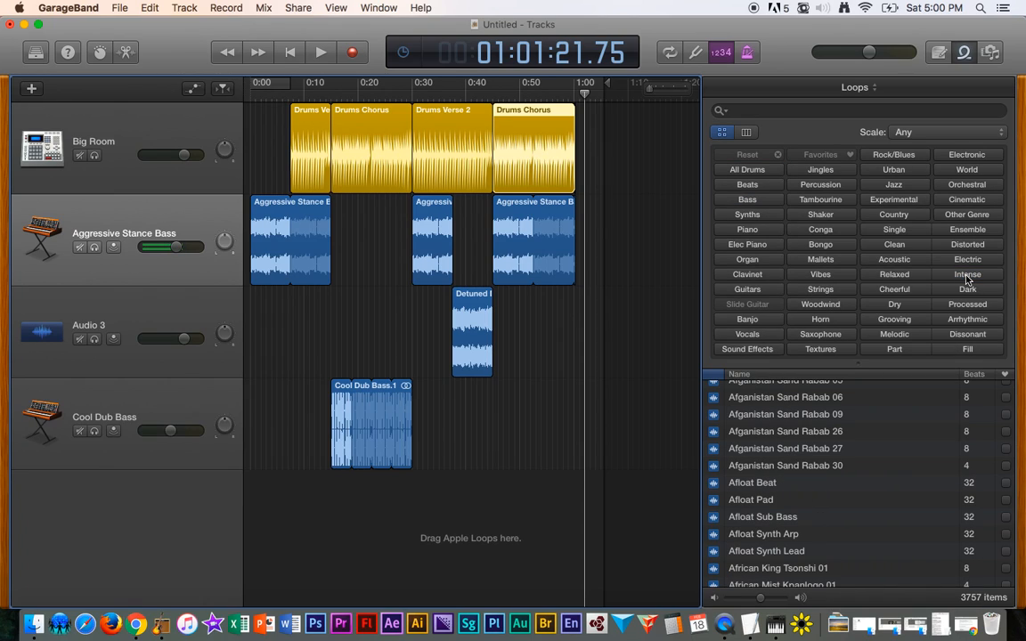